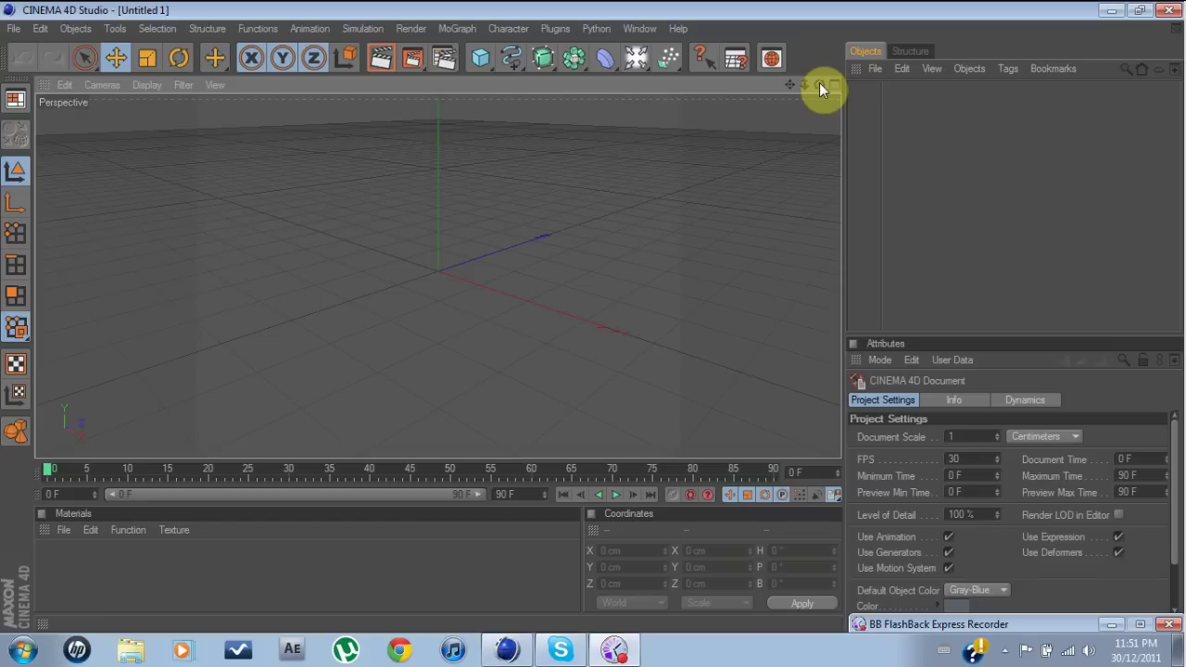
Add a MoText object to the scene and move it along the X axis to about -198 cm.
drag(819, 84, 796, 94)
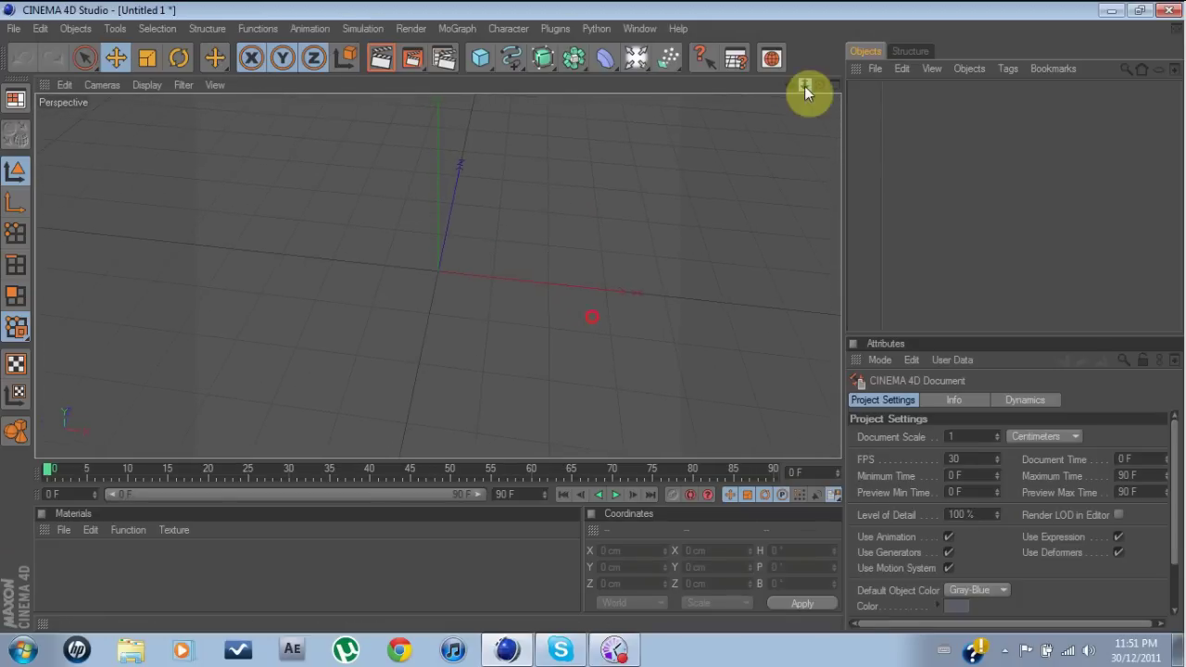
drag(789, 84, 797, 5)
drag(820, 85, 788, 86)
click(466, 33)
click(488, 218)
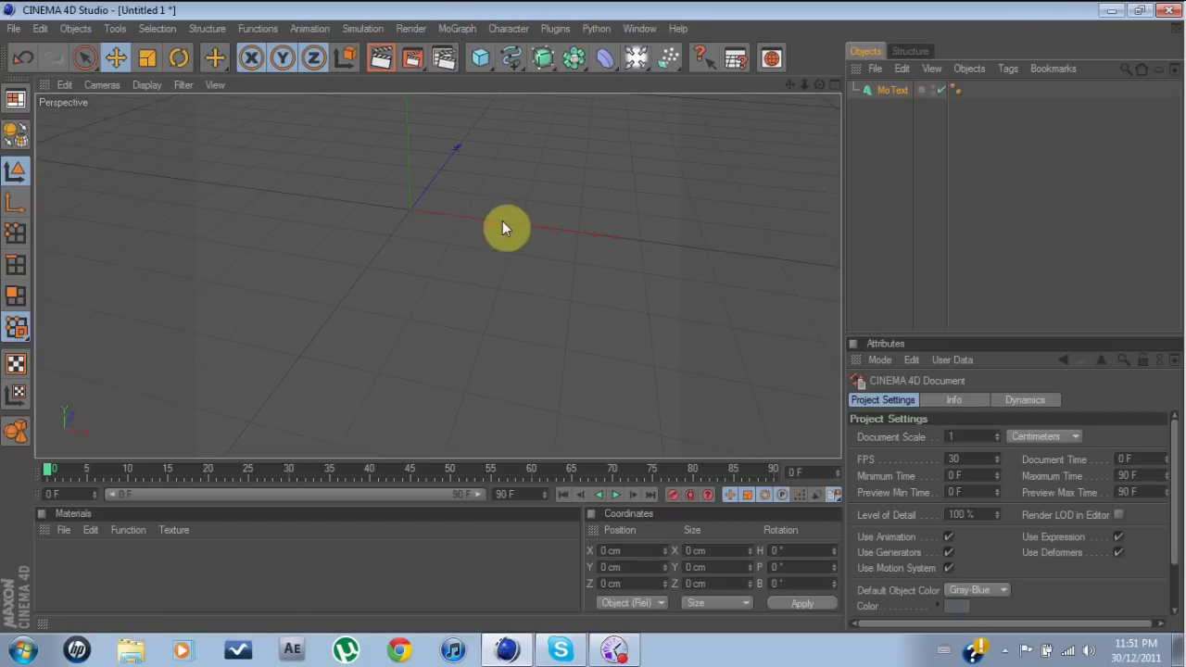
drag(522, 225, 410, 212)
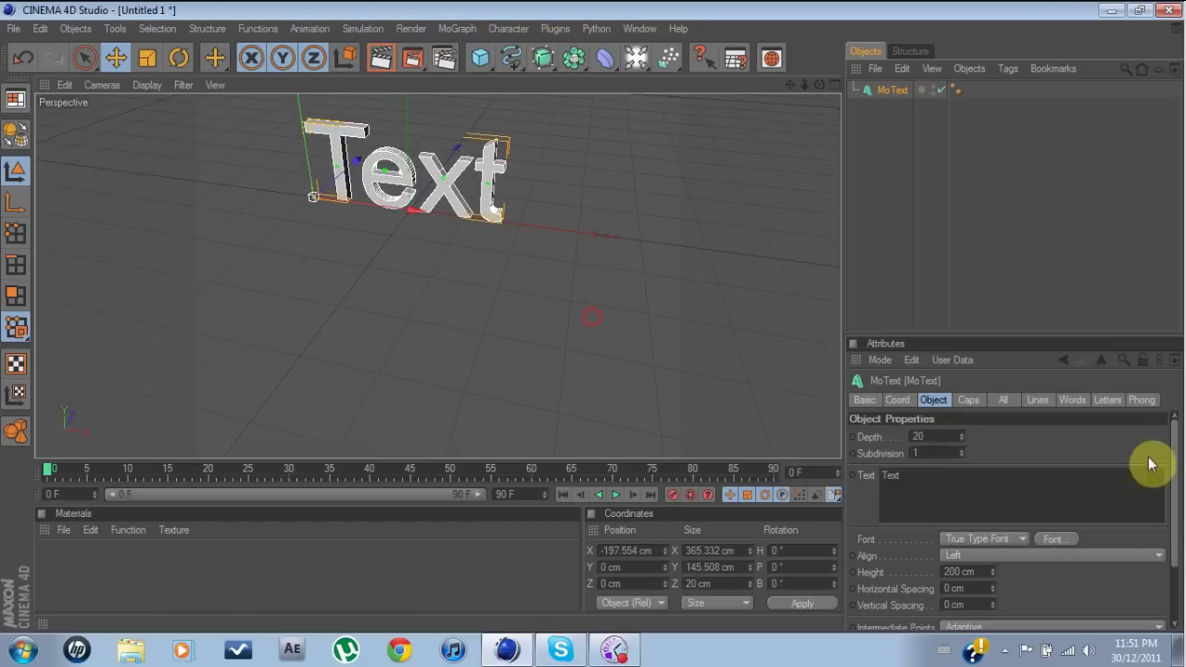
Set the MoText's alignment to Middle and replace its text with DescentGamer.
click(1130, 554)
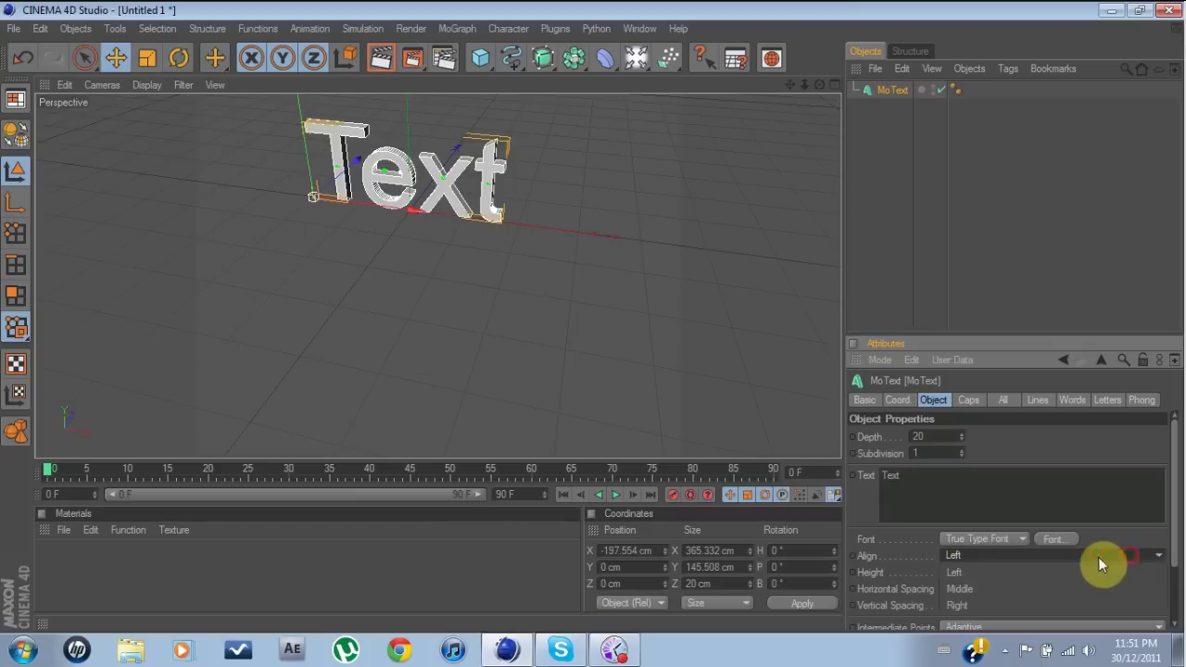
click(998, 588)
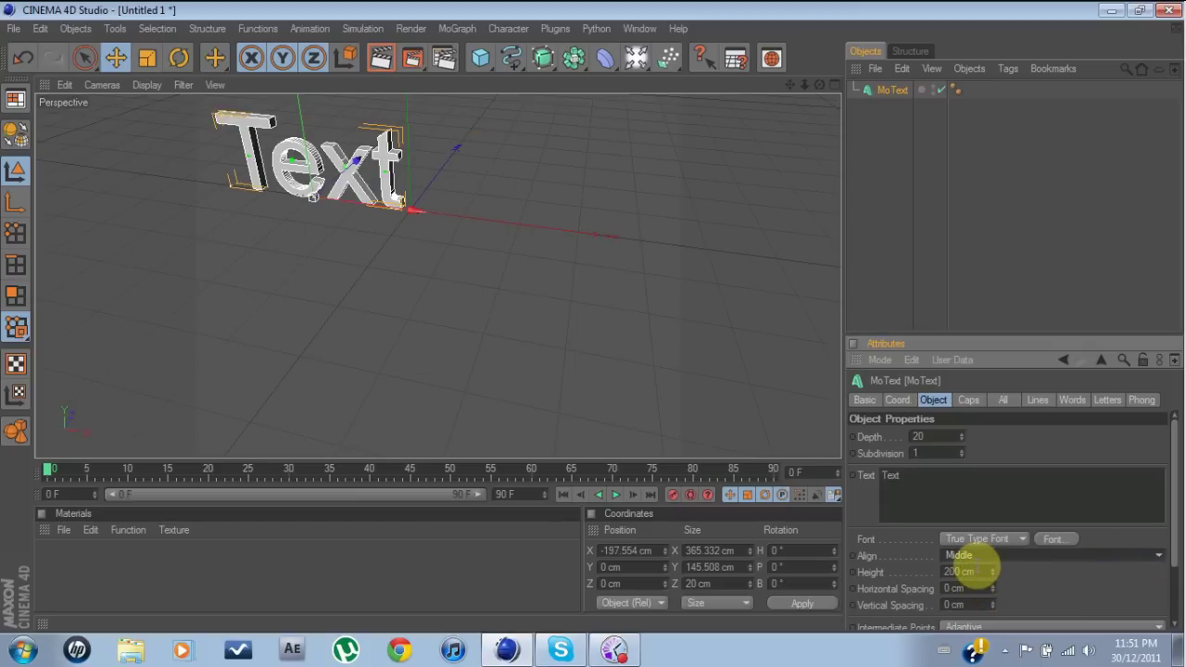
click(943, 478)
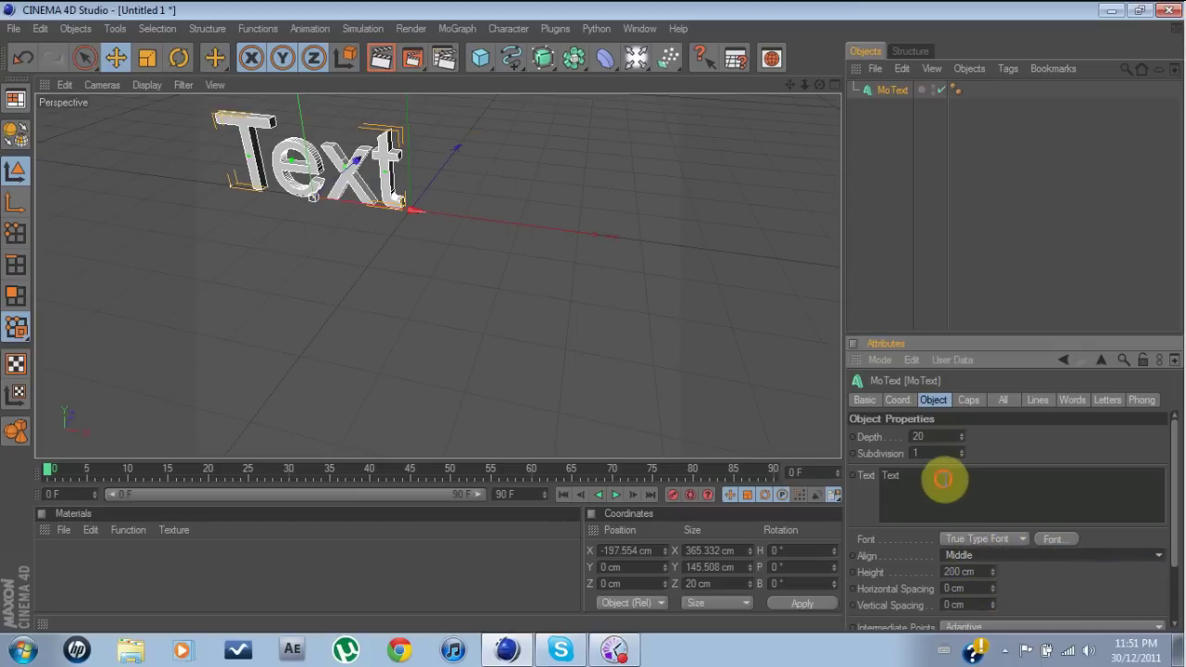
drag(943, 478, 866, 476)
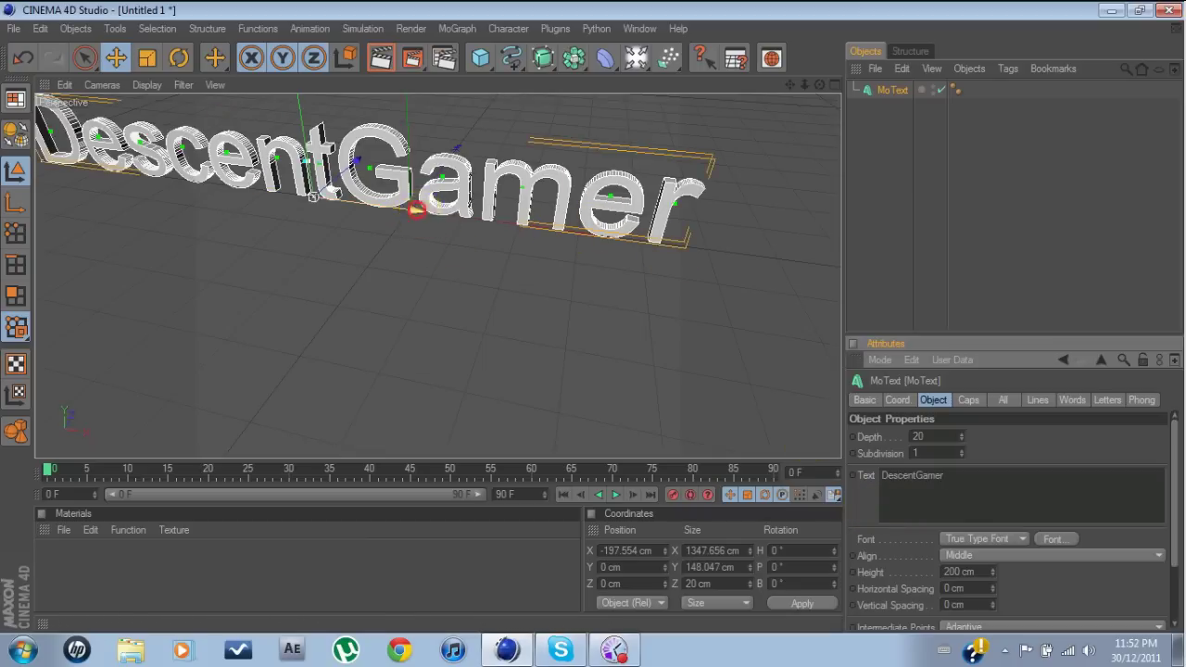
Move the DescentGamer text along the X axis to about 33 cm.
drag(416, 208, 537, 232)
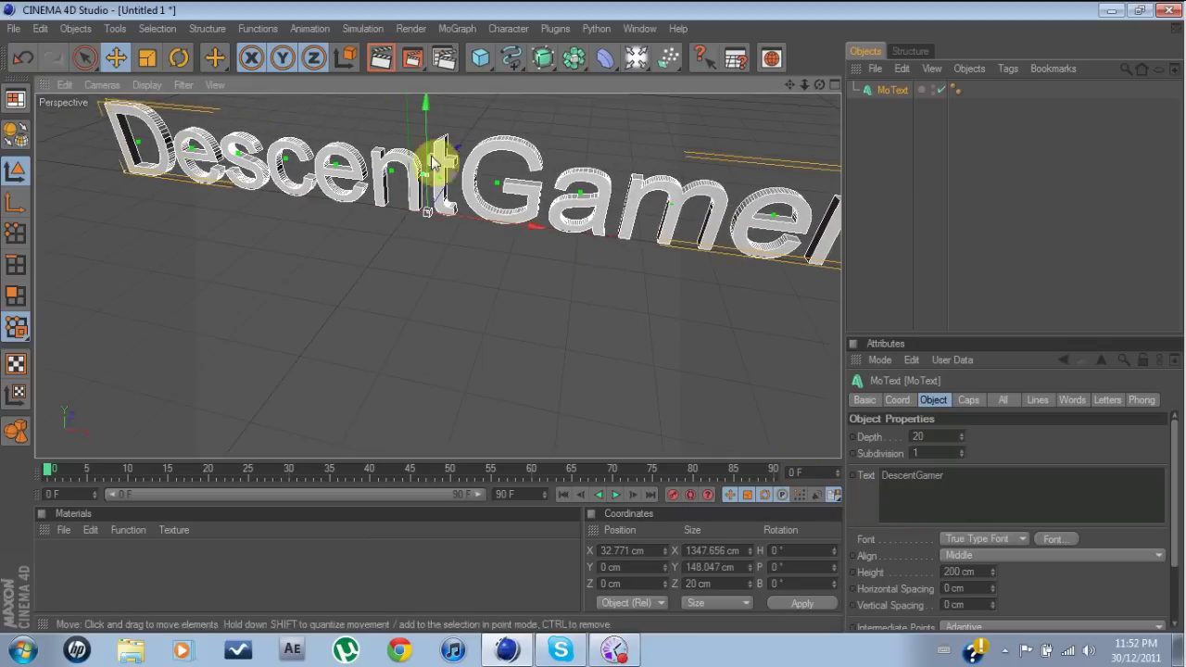
drag(819, 84, 790, 101)
scroll(588, 180, down, 4)
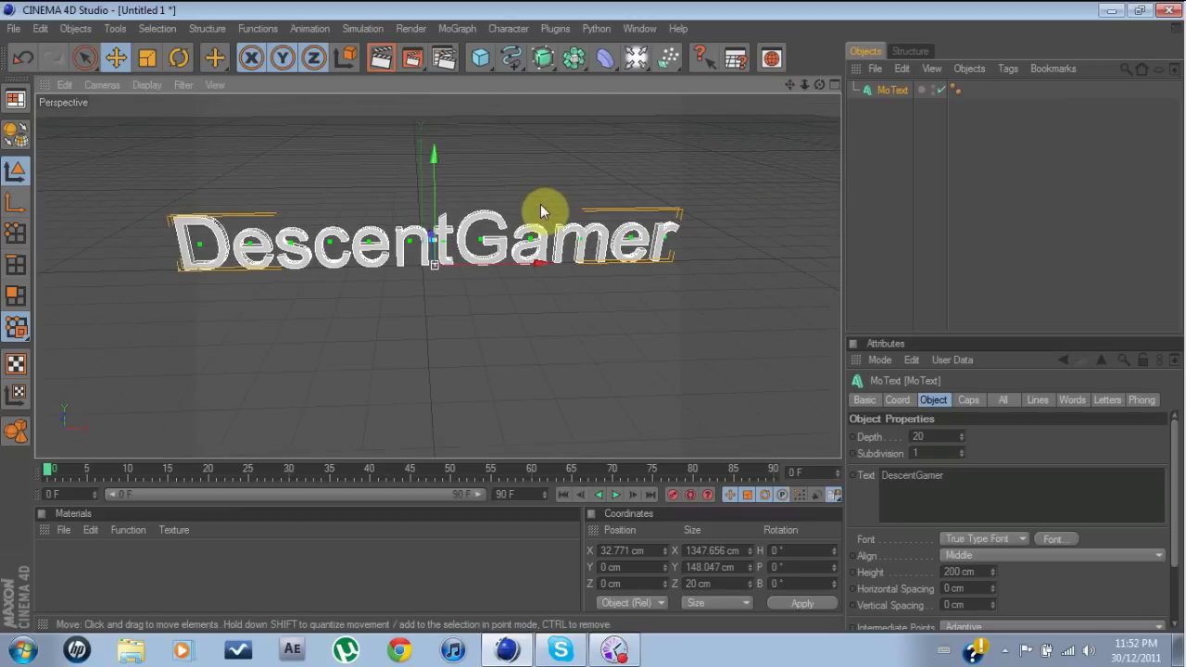
Set the MoText's depth to 60 and open its font selection.
click(922, 437)
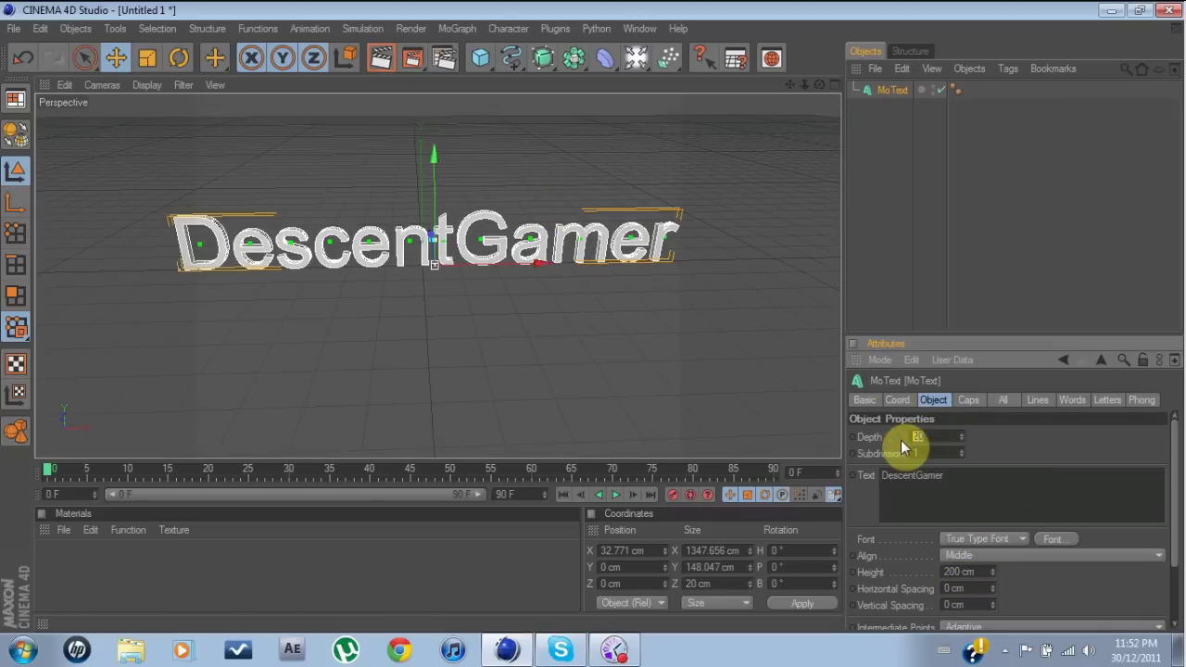
text(60)
click(1098, 536)
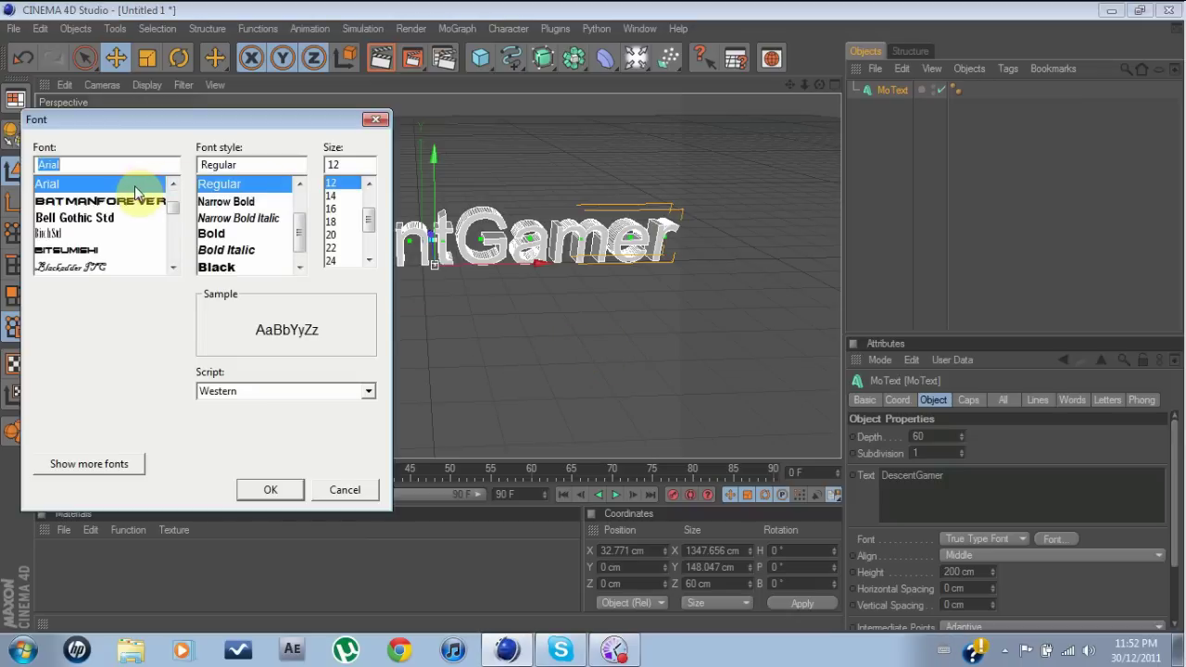
Try Sliced AB Slice as the font for the DescentGamer text.
text(s)
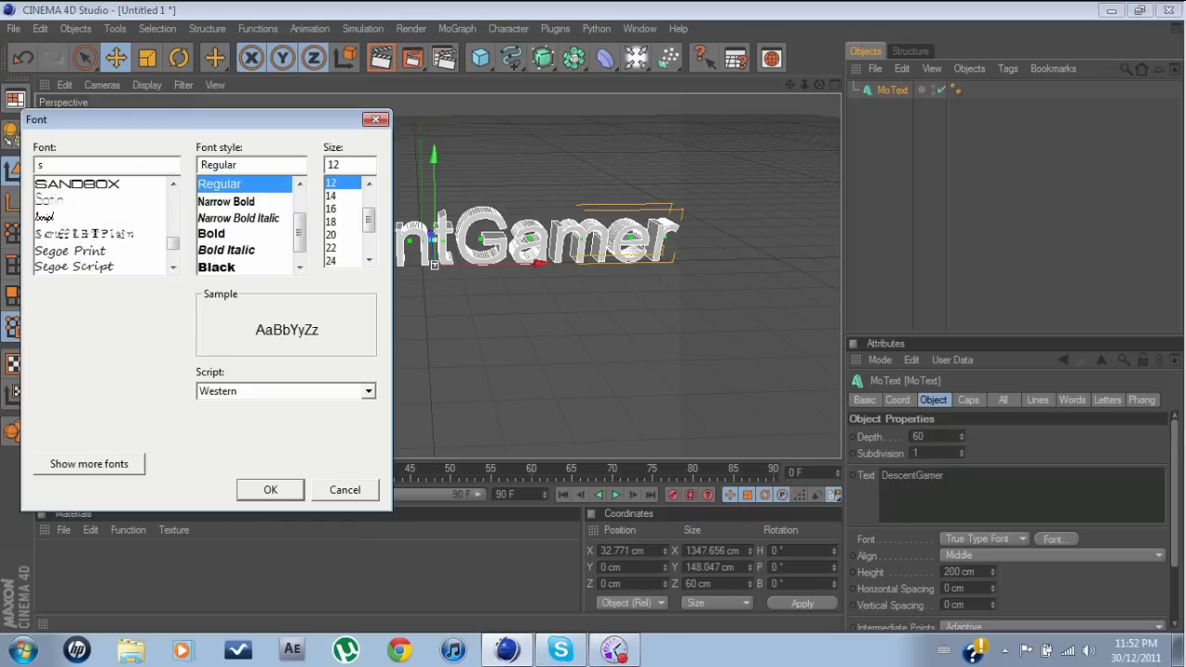
click(173, 267)
click(173, 267)
click(172, 267)
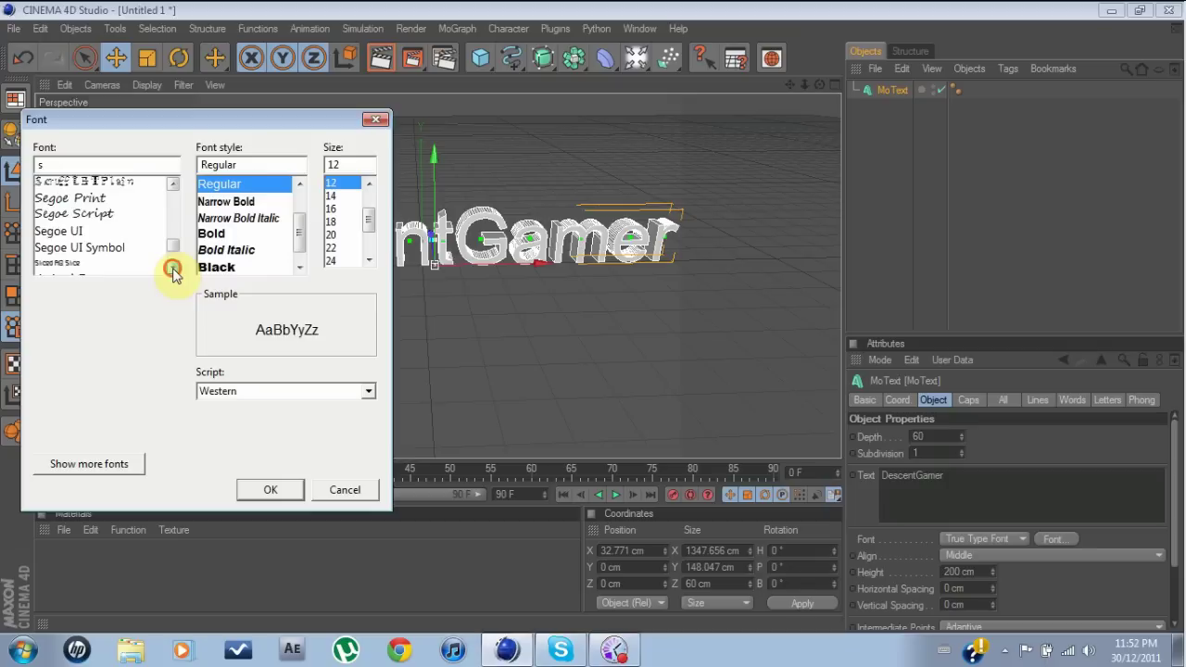
click(173, 266)
click(172, 267)
click(47, 233)
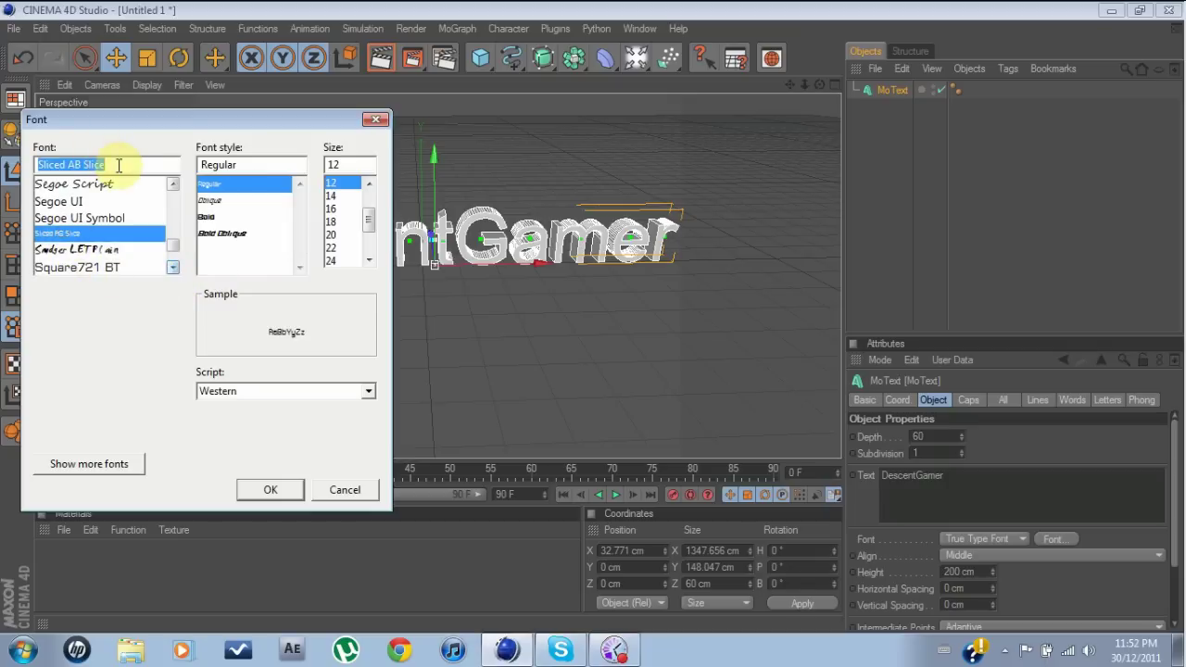
Set the text's font to Molot in the Bold style and deselect the text.
text(m)
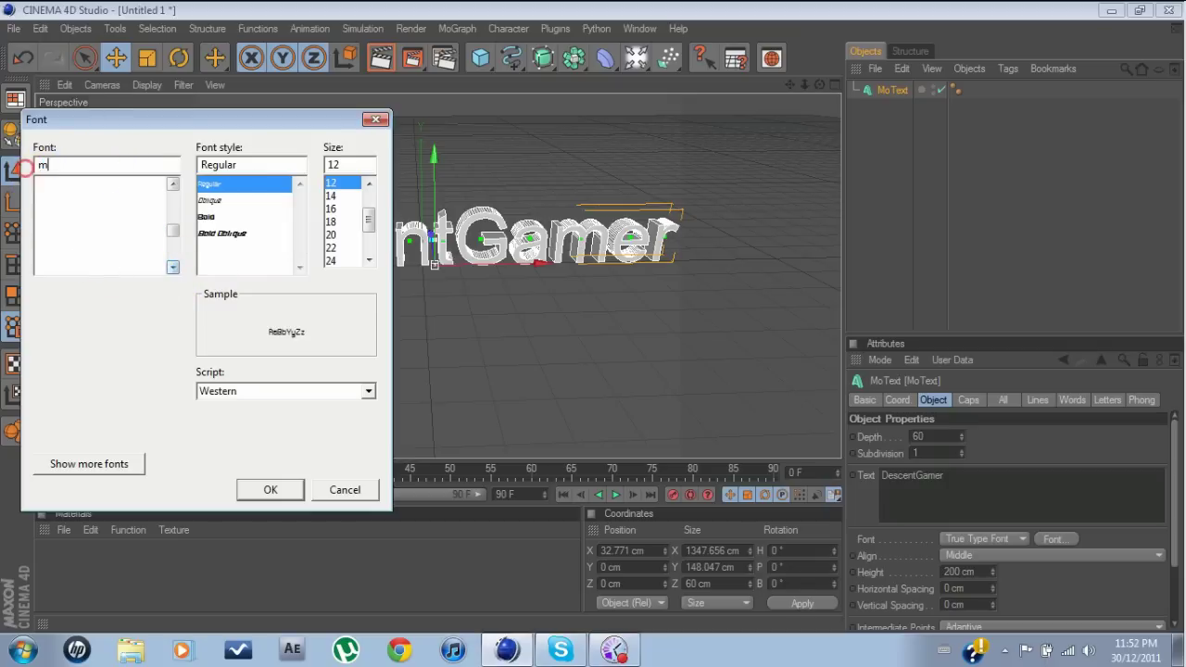
click(173, 267)
click(172, 267)
click(173, 266)
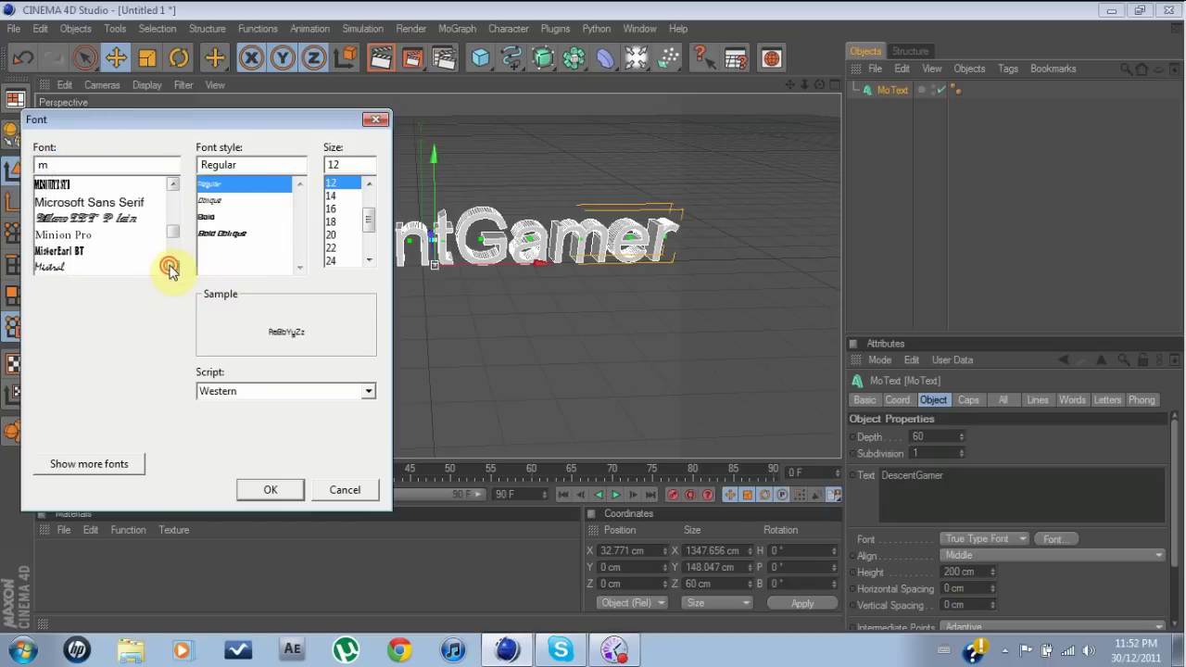
click(172, 266)
click(172, 266)
click(173, 267)
click(82, 250)
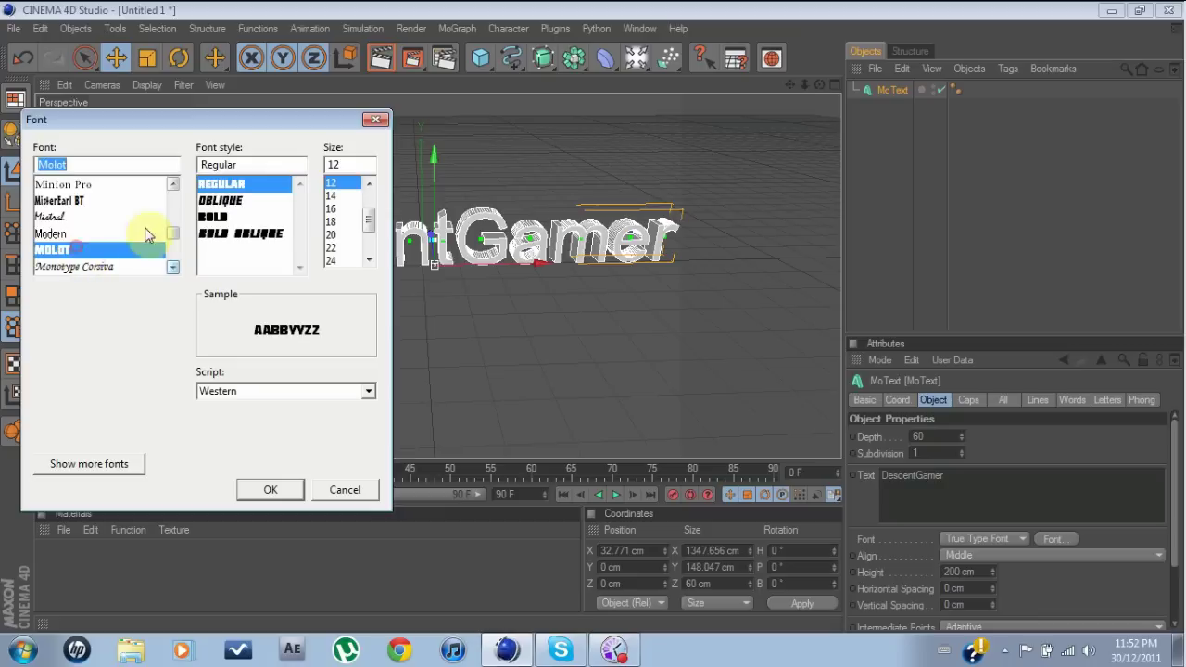
click(208, 218)
click(270, 489)
click(448, 180)
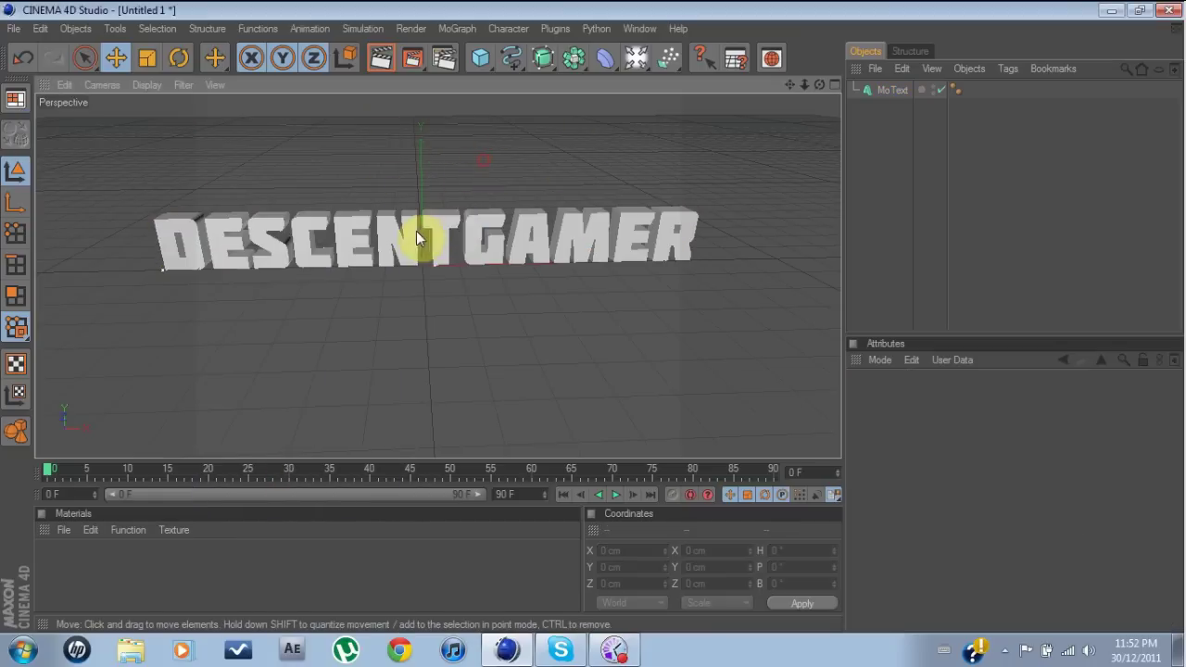
Select the DescentGamer text and shift it along the X axis to about 47 cm.
click(448, 256)
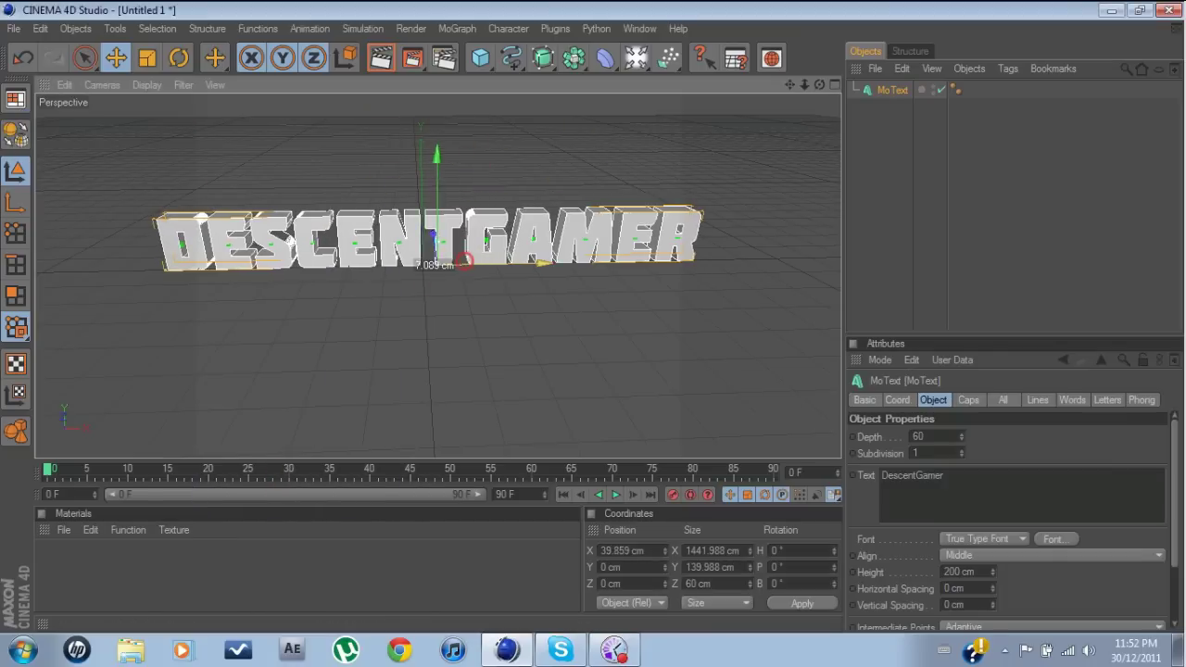
drag(464, 261, 469, 261)
drag(812, 85, 686, 124)
drag(433, 231, 430, 232)
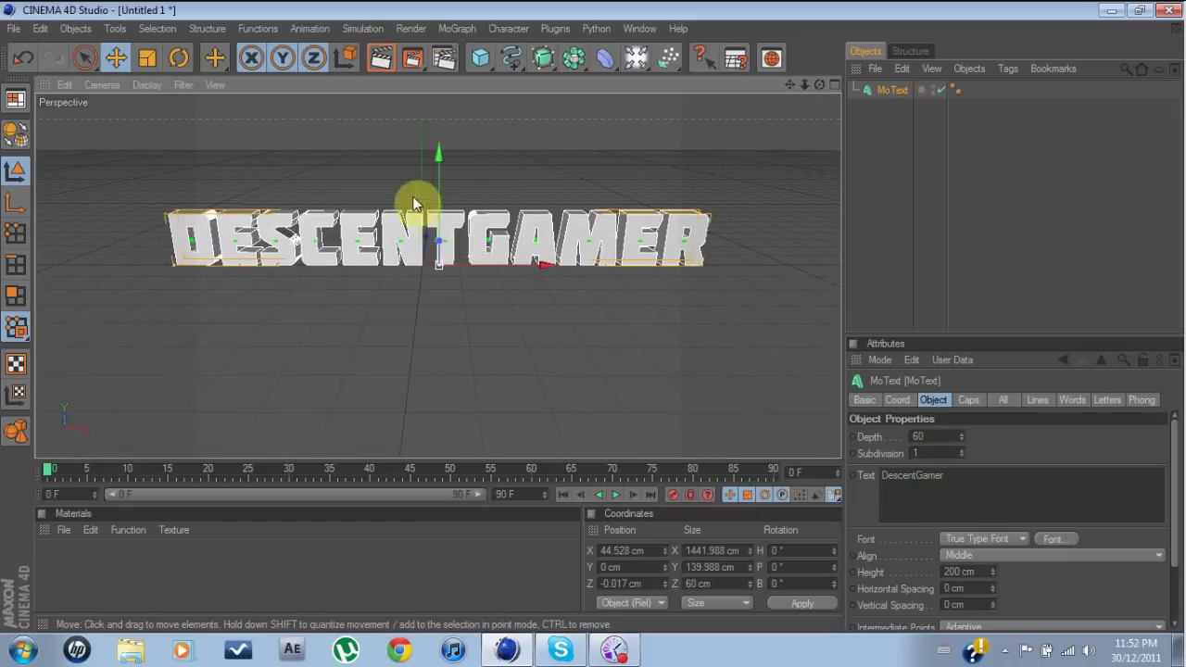
click(591, 316)
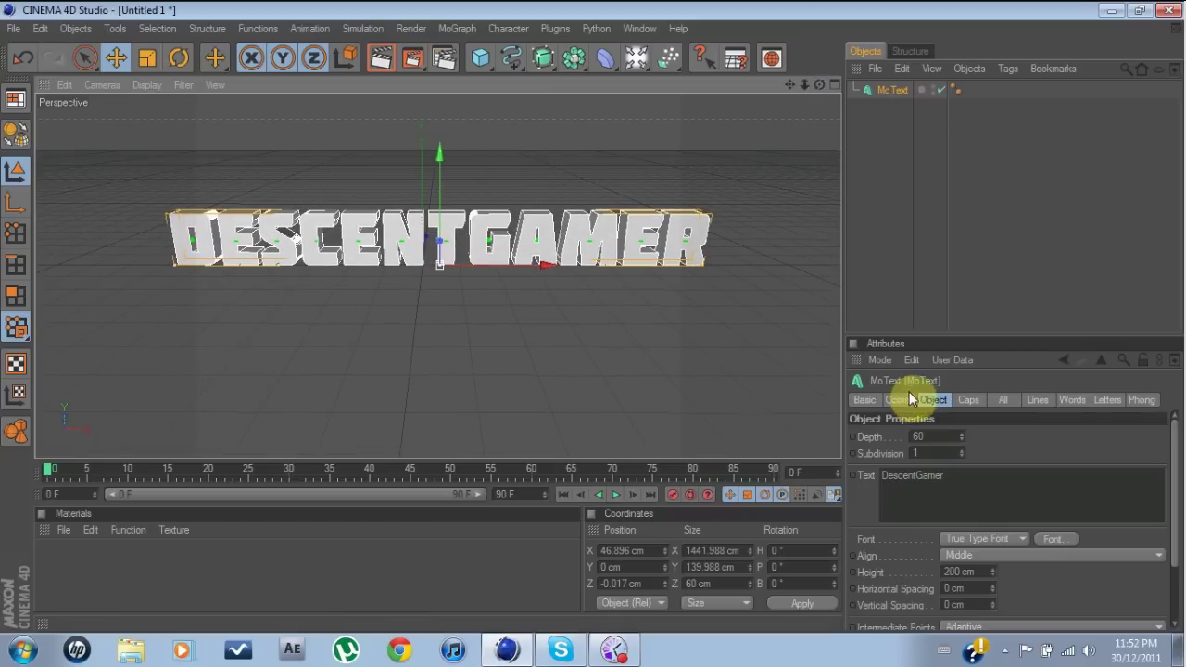
Set both the start and end caps of the MoText to Fillet Cap, then deselect it.
click(970, 401)
click(981, 436)
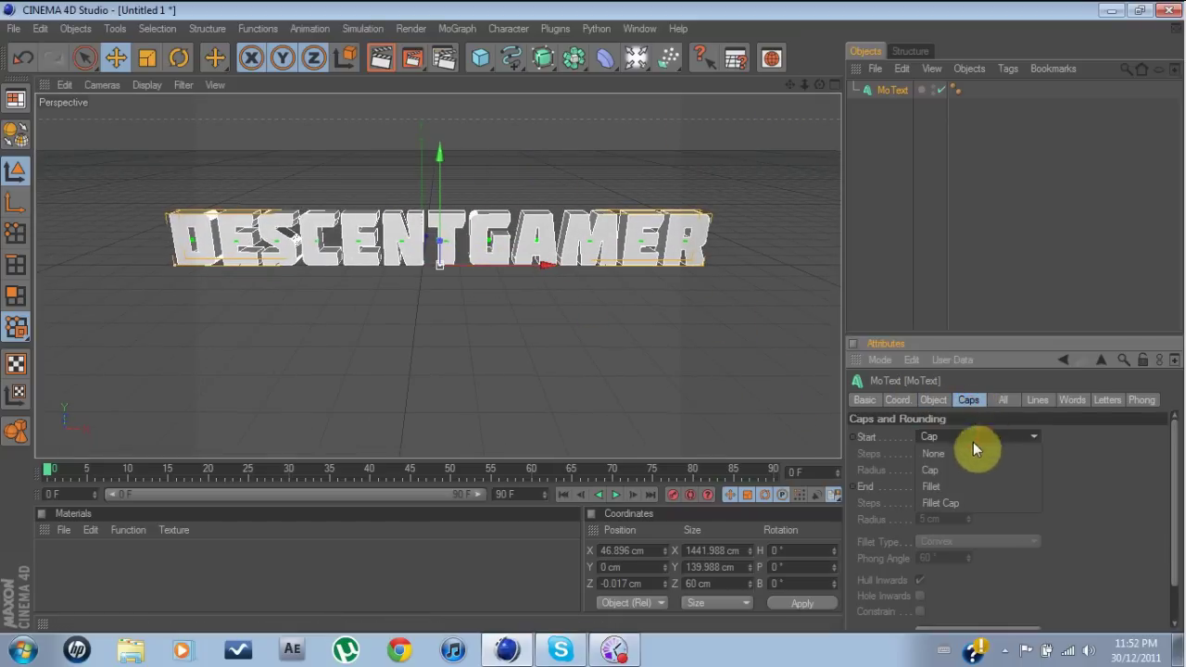
click(968, 503)
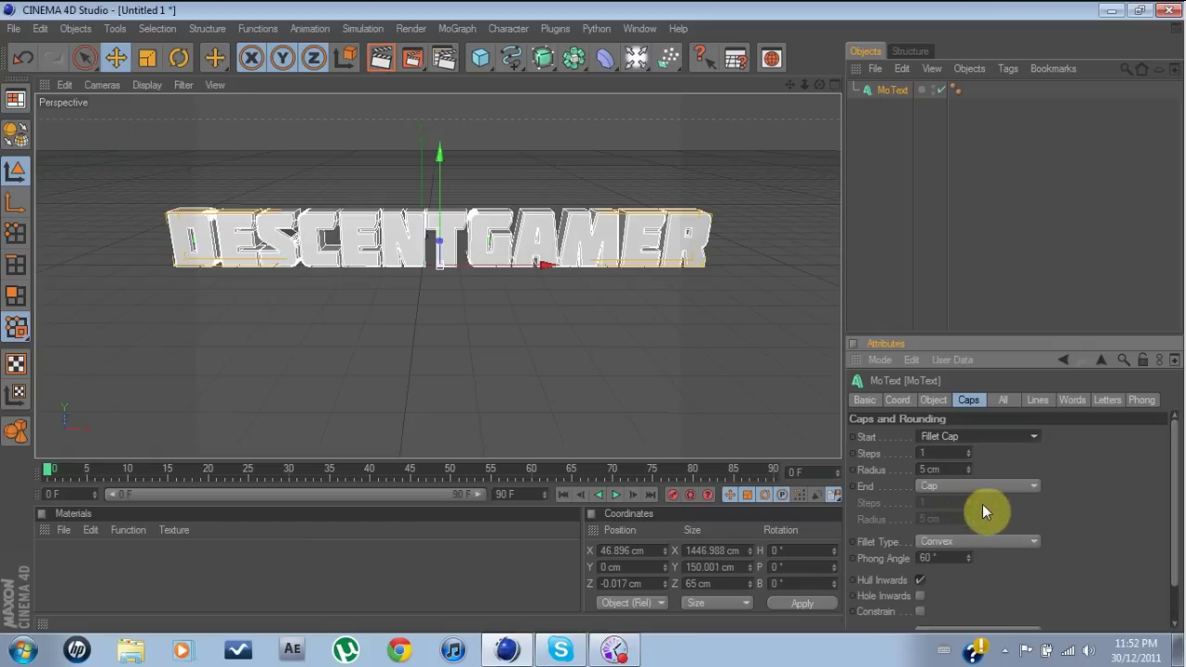
click(972, 485)
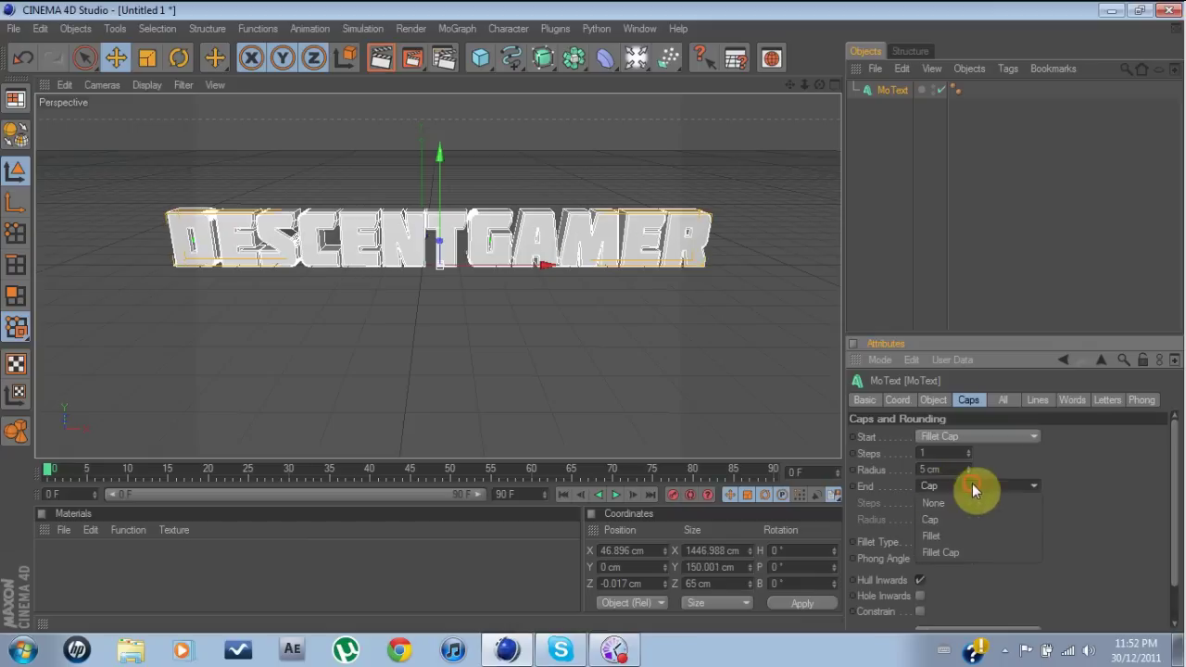
click(975, 550)
click(541, 145)
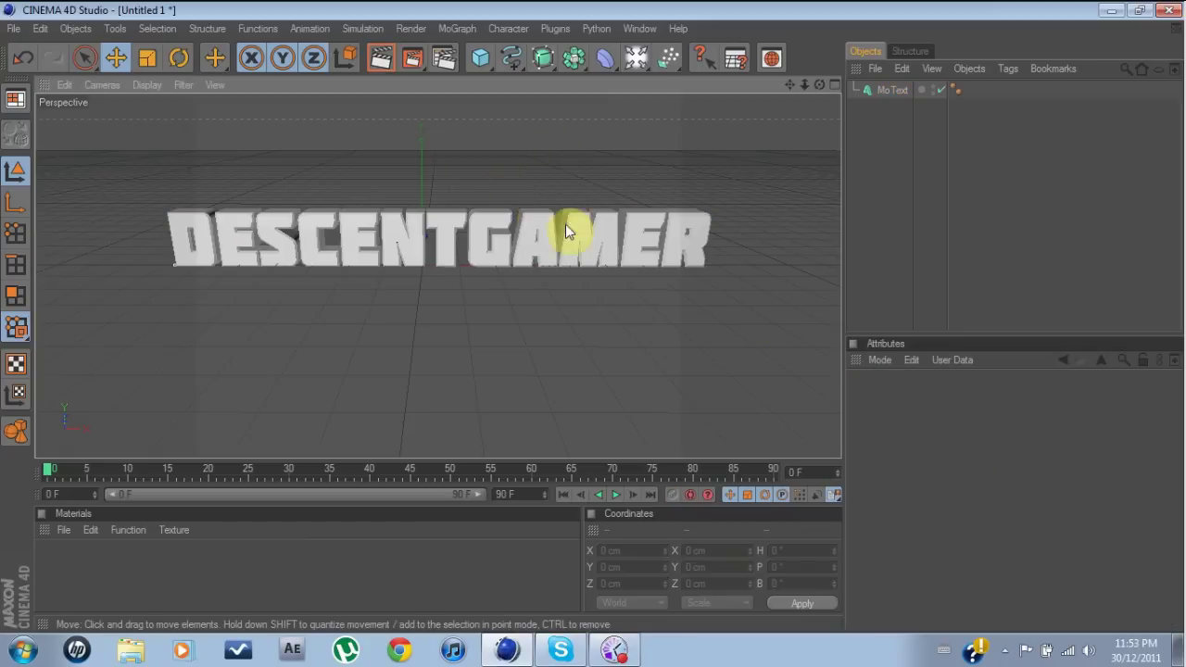
Create a new material and view its settings in the Material Editor.
scroll(652, 90, up, 5)
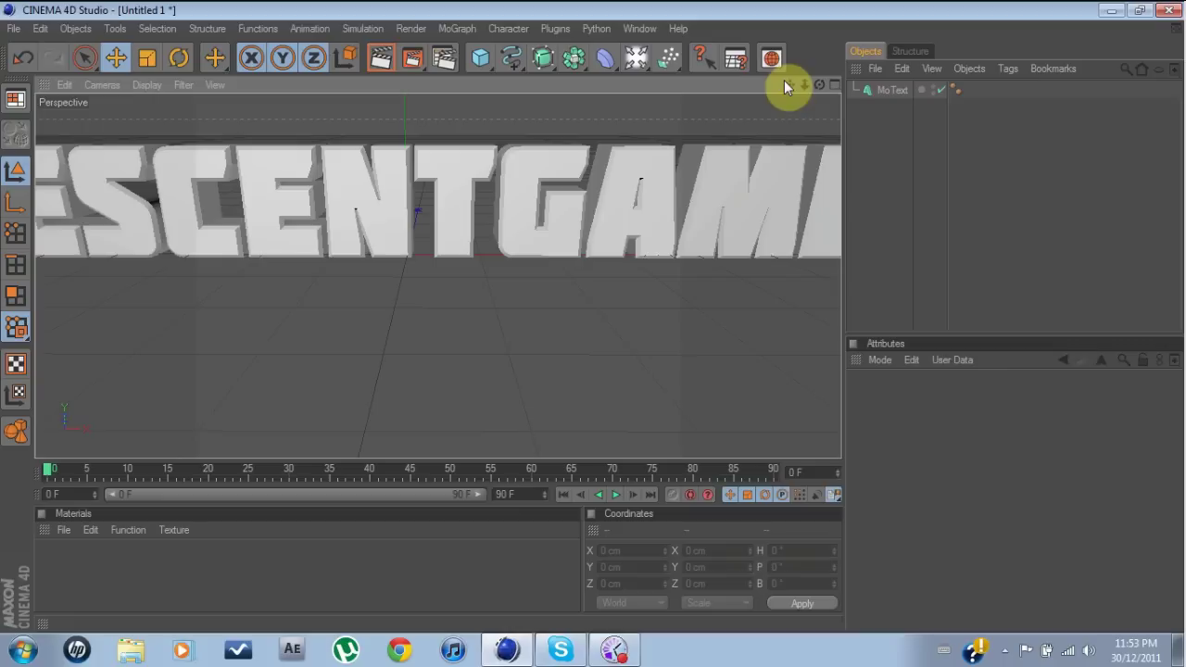
drag(790, 85, 926, 177)
scroll(460, 242, up, 5)
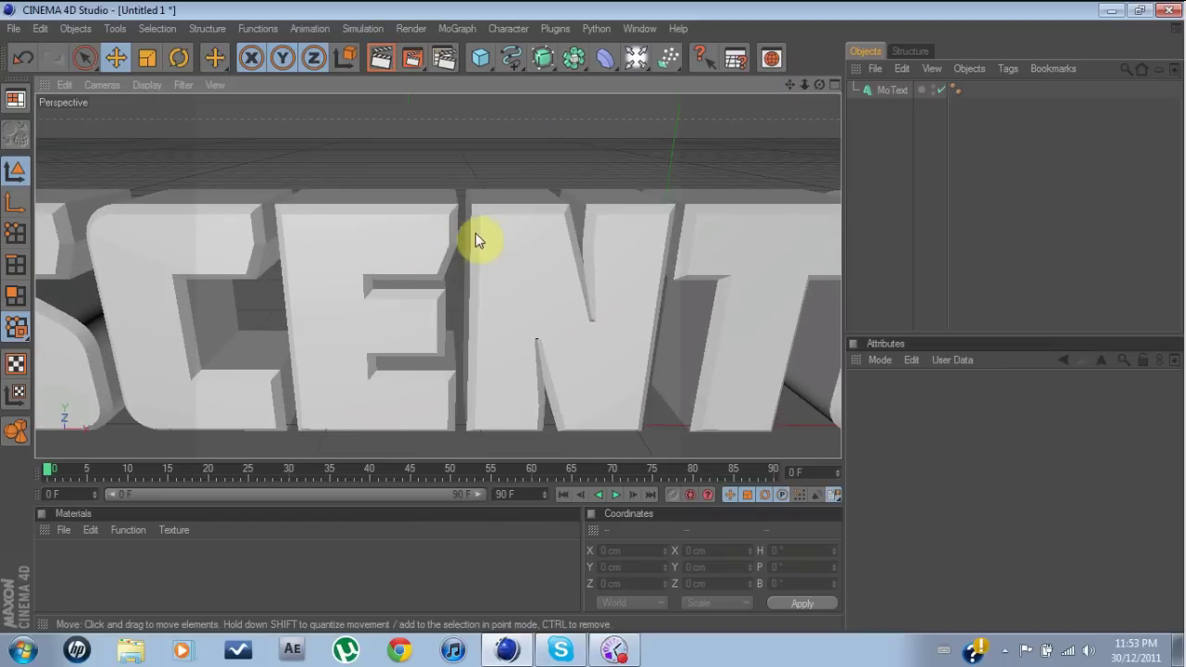
scroll(570, 165, down, 5)
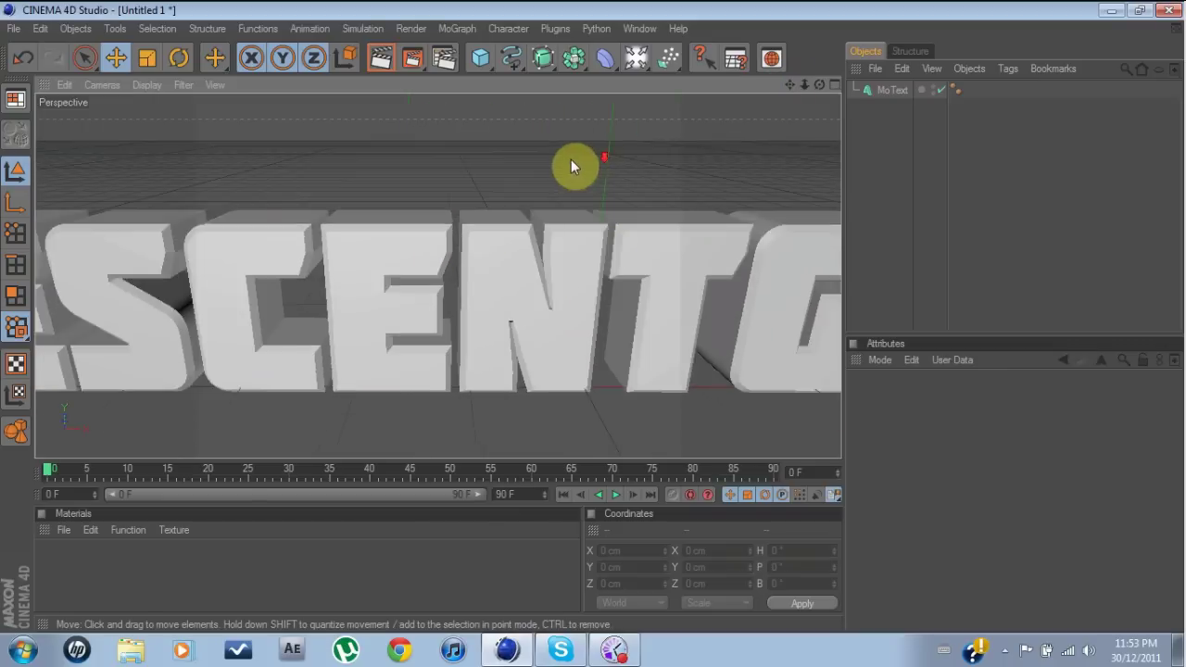
drag(792, 85, 509, 307)
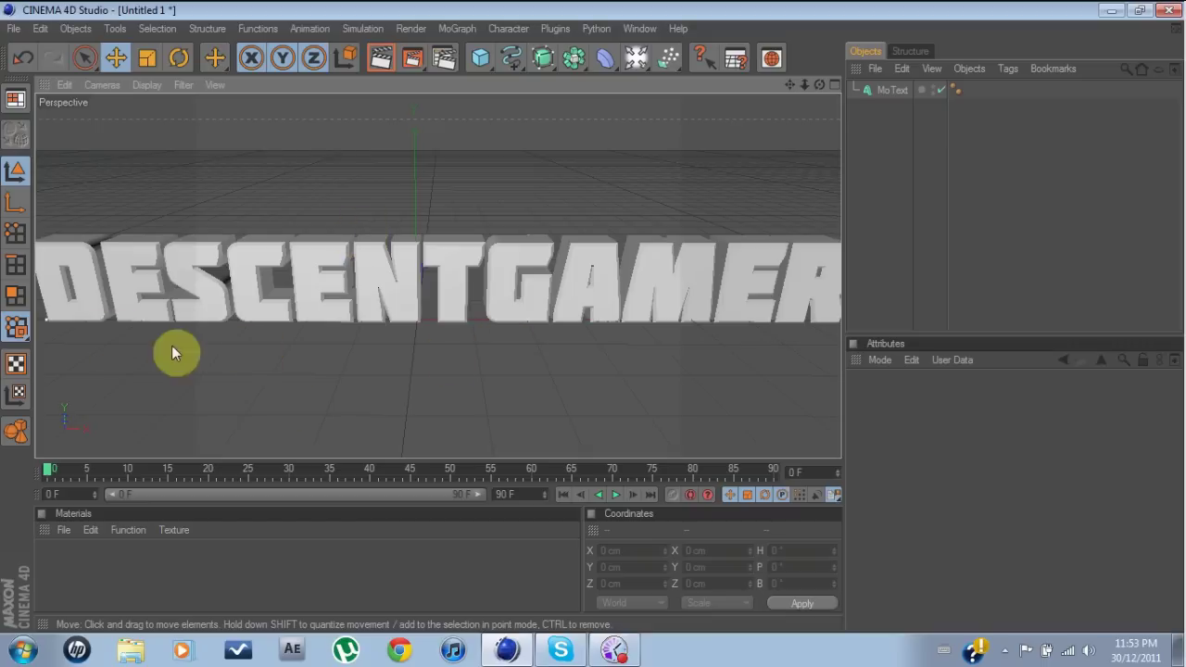
double_click(235, 574)
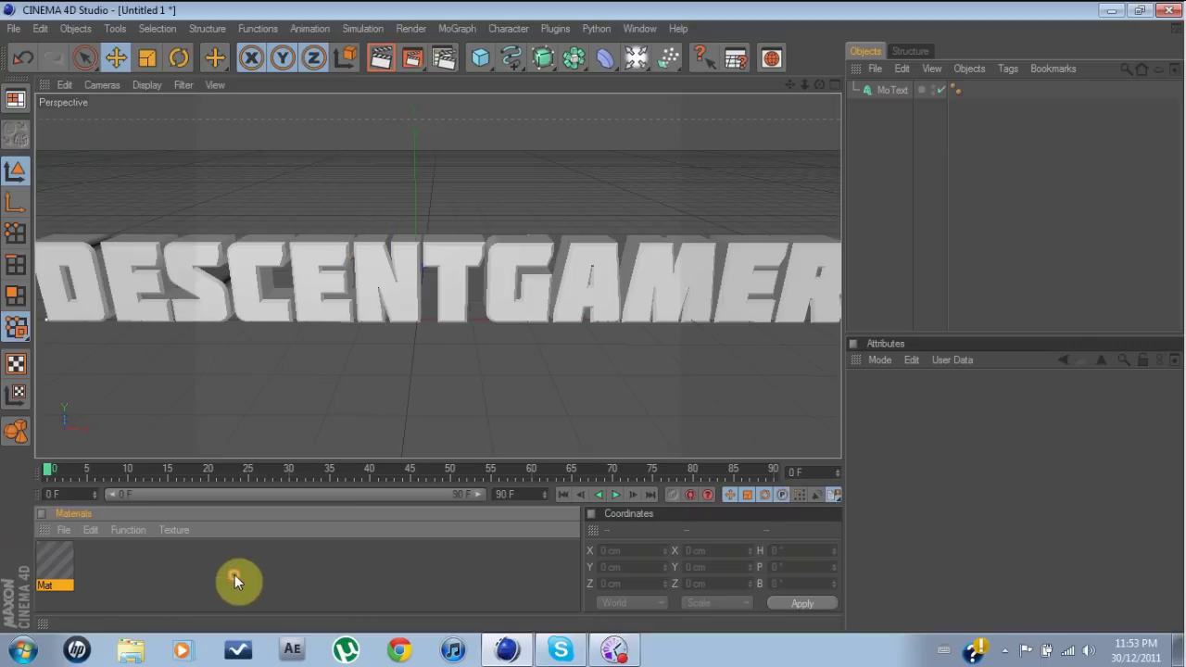
double_click(51, 562)
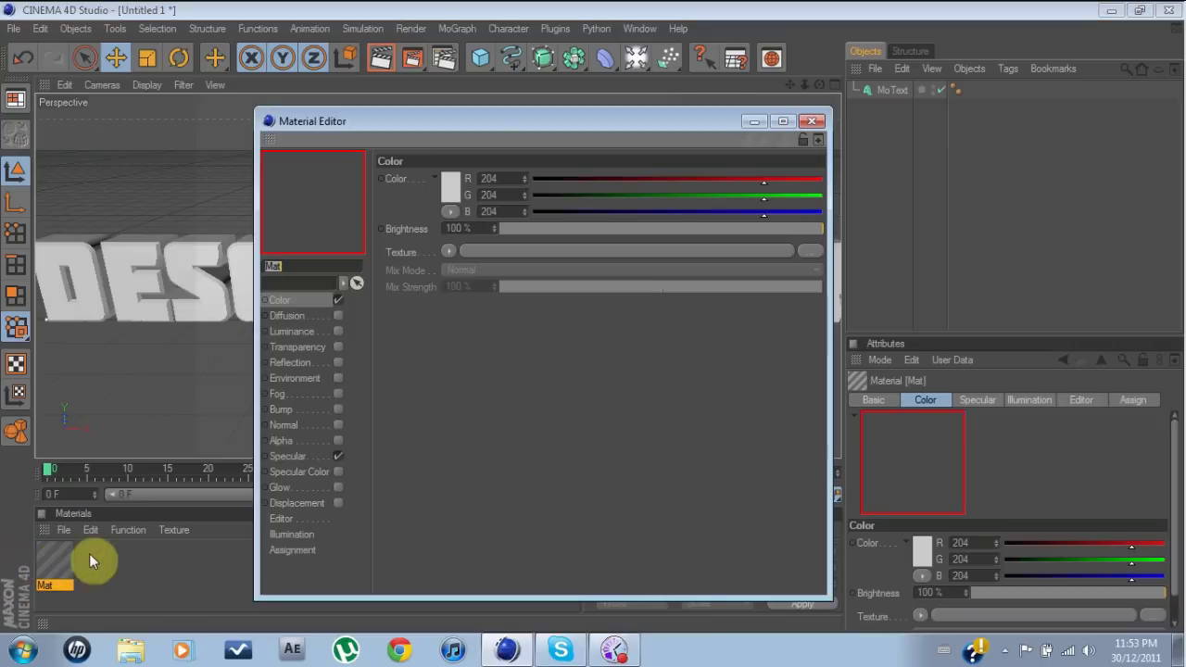
click(812, 121)
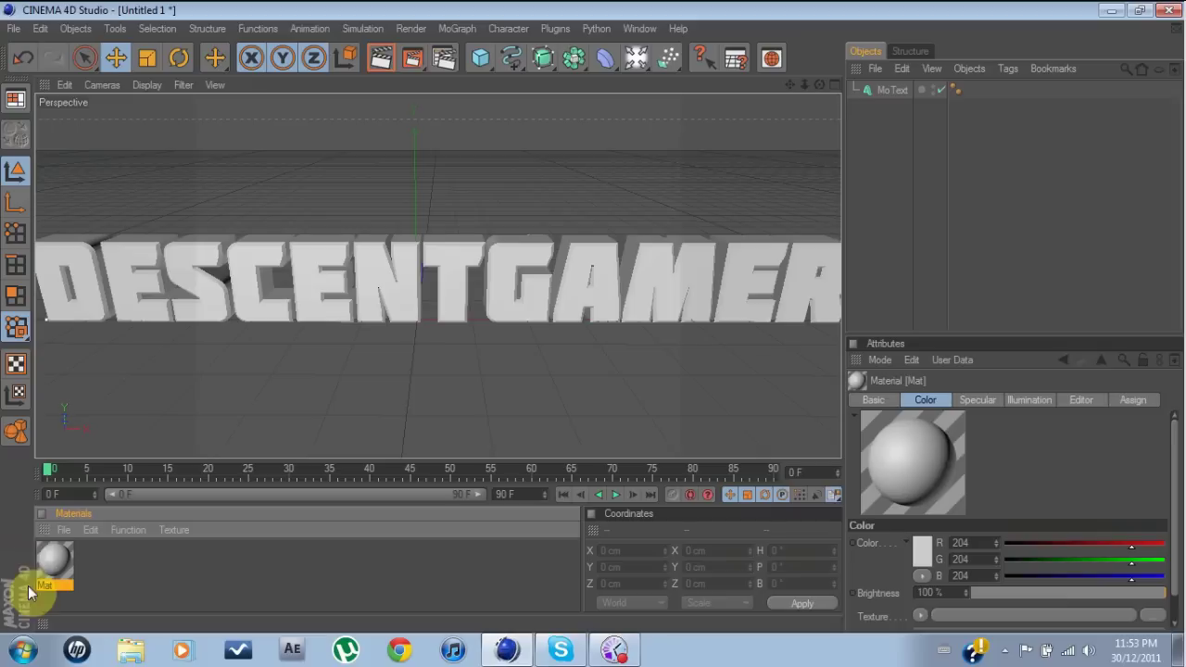
Create a second new material alongside the first one.
click(62, 526)
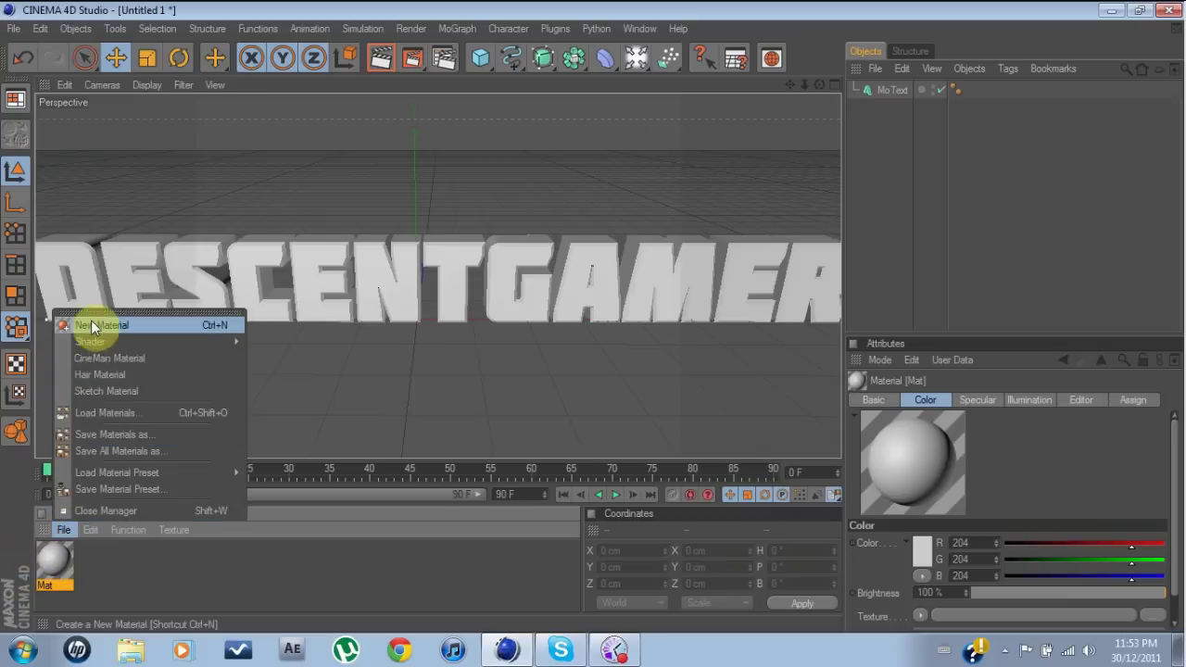
click(248, 570)
double_click(245, 565)
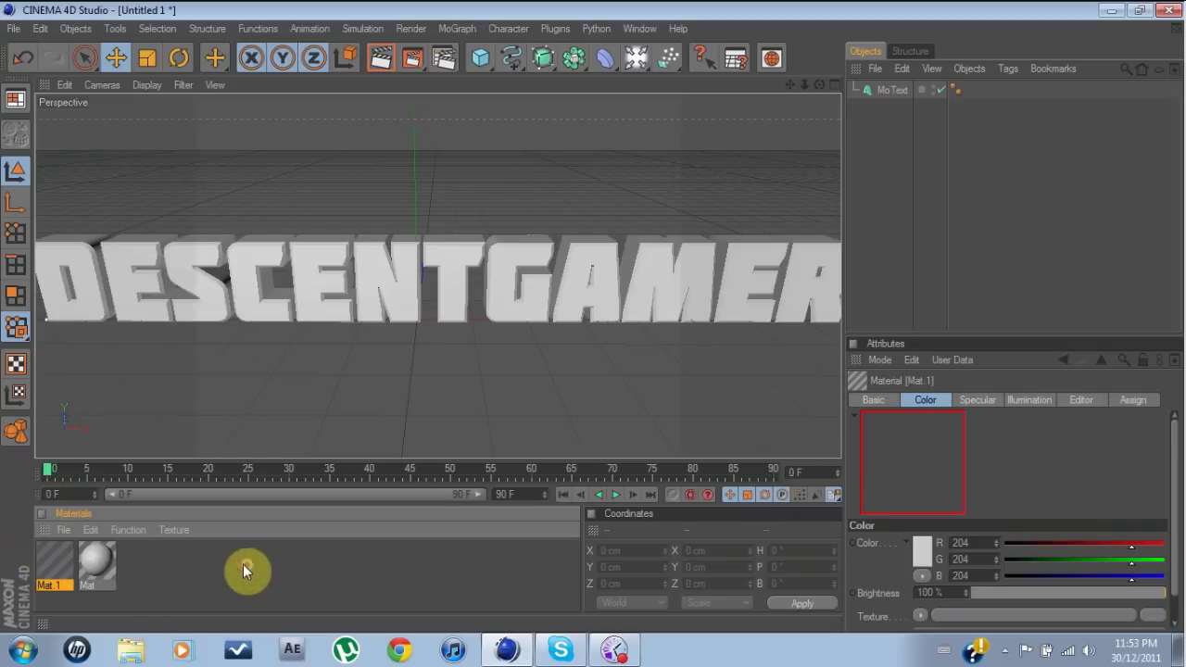
Delete the material named Mat and open the remaining Mat.1 in the Material Editor.
right_click(101, 568)
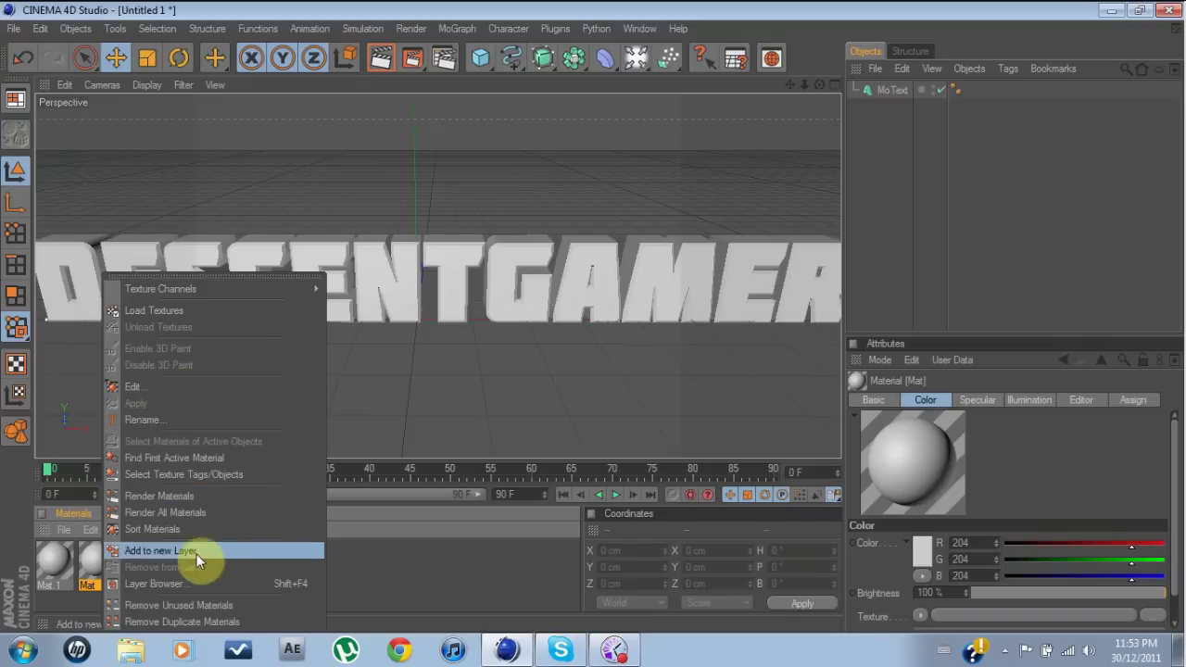
click(351, 546)
key(Delete)
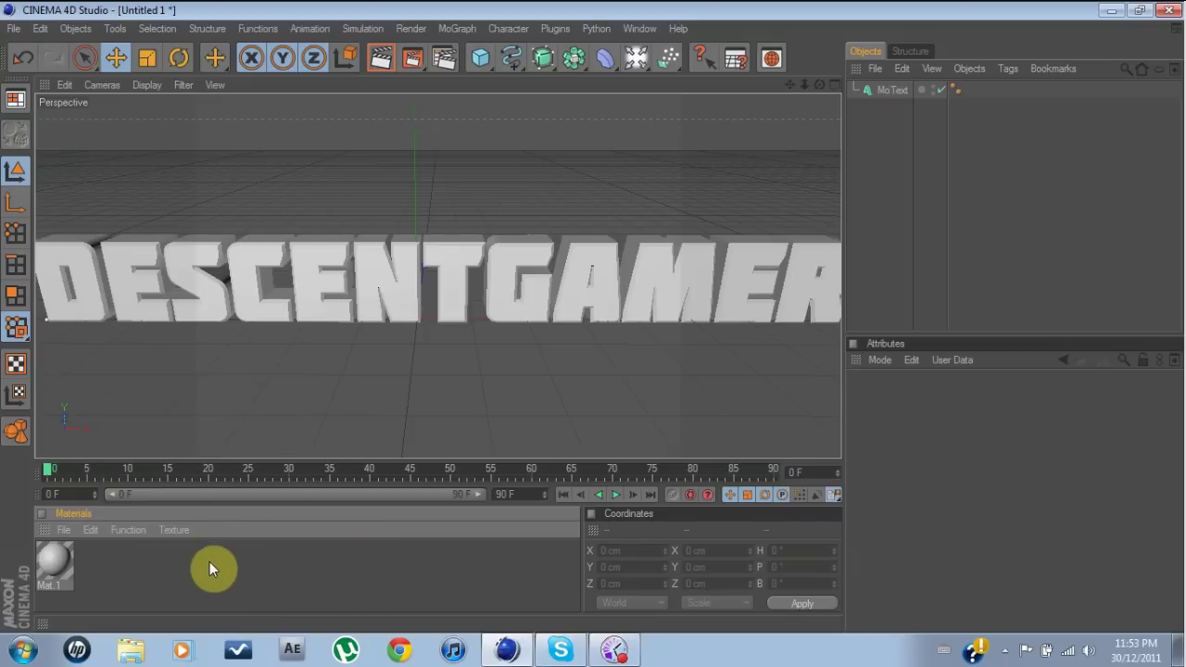
click(65, 561)
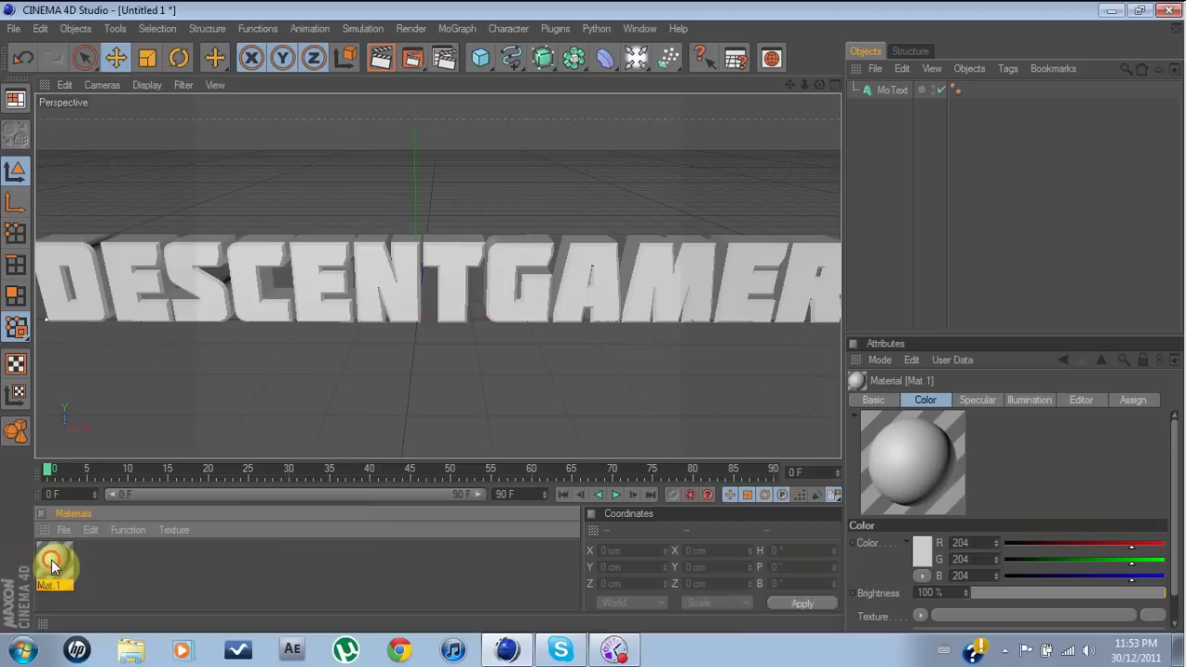
double_click(51, 560)
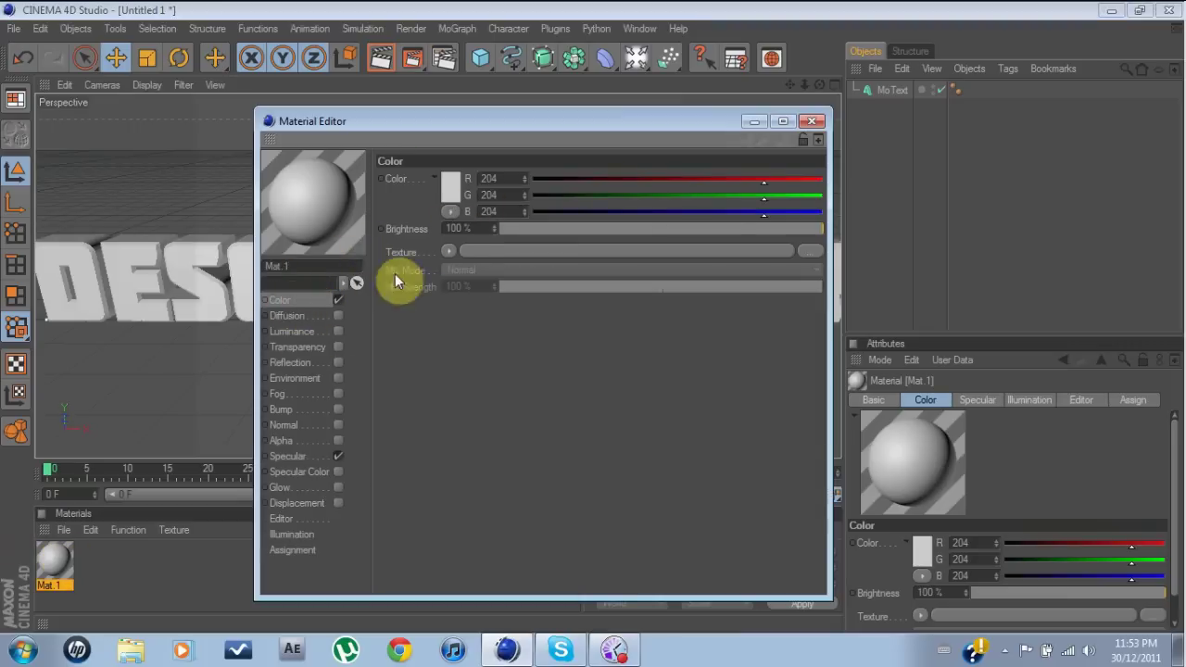
click(287, 379)
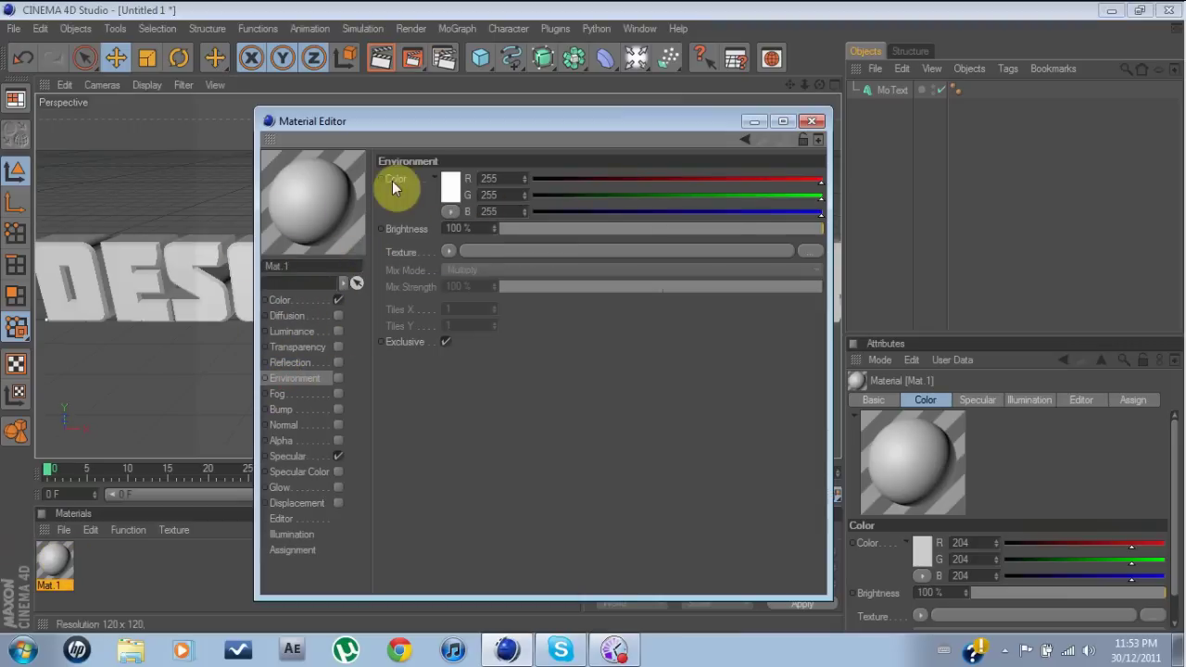
click(446, 186)
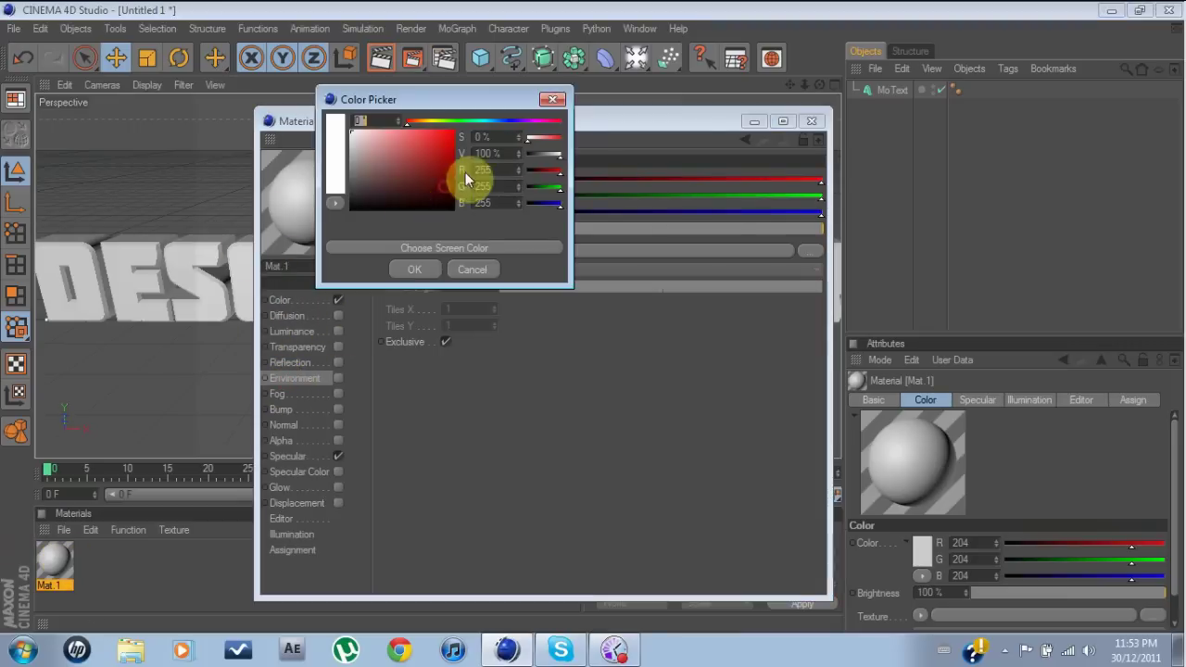
click(553, 99)
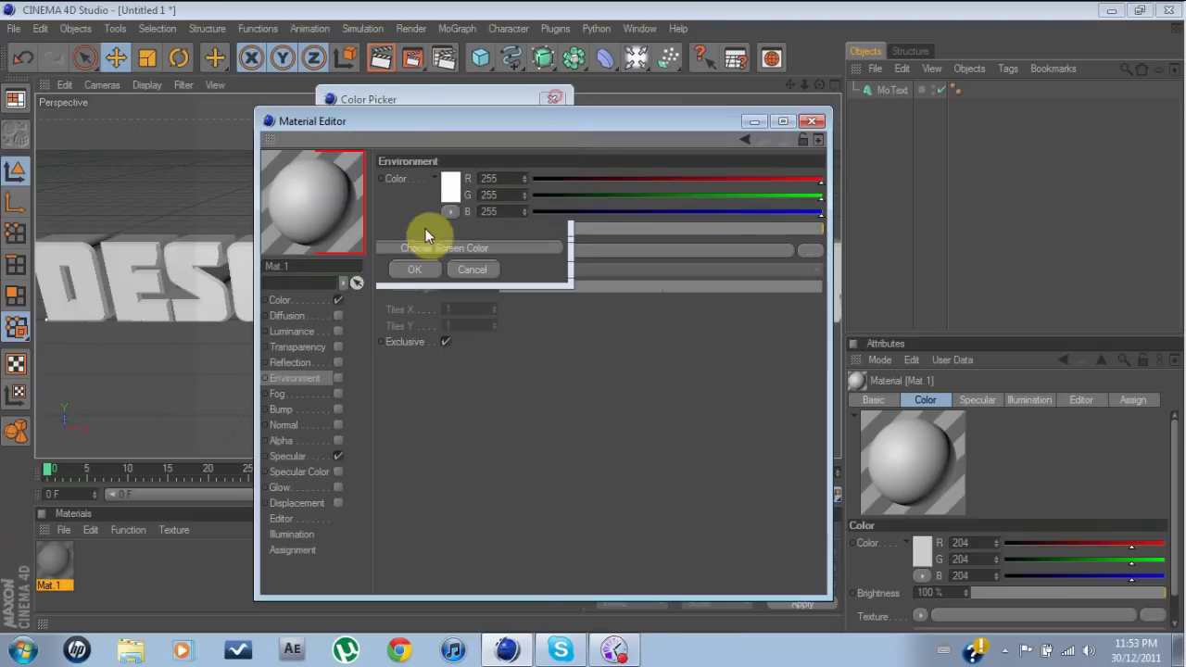
Set the Color channel of Mat.1 to yellow, about RGB 238, 230, 3.
click(284, 299)
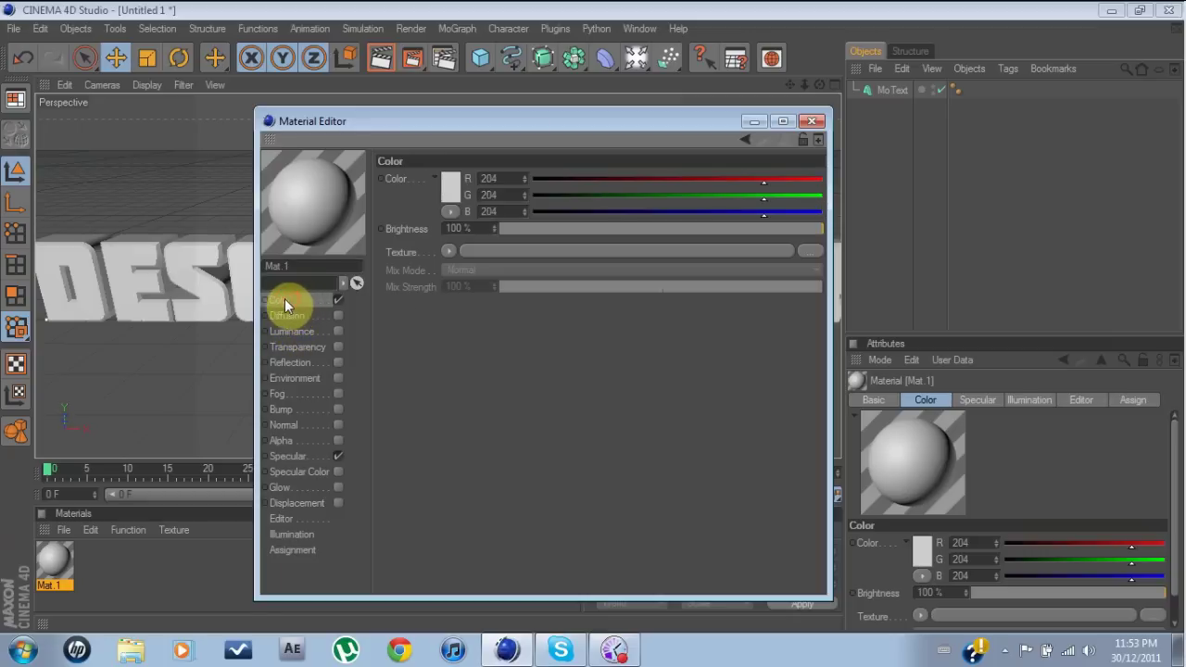
click(450, 189)
click(439, 125)
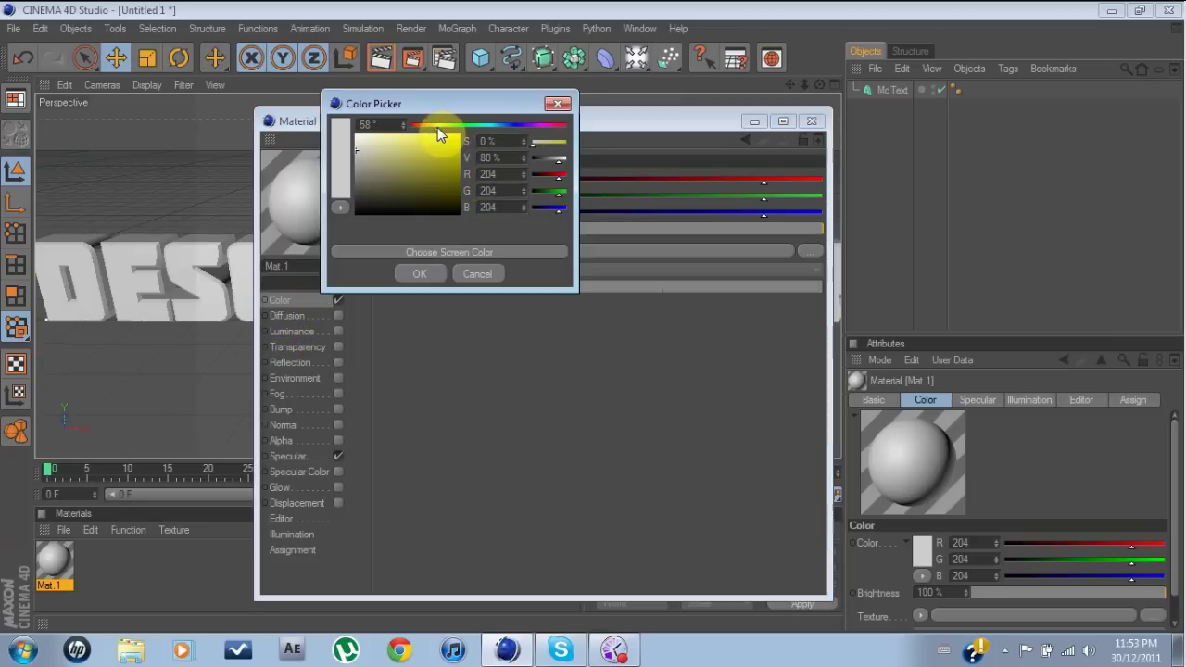
click(458, 139)
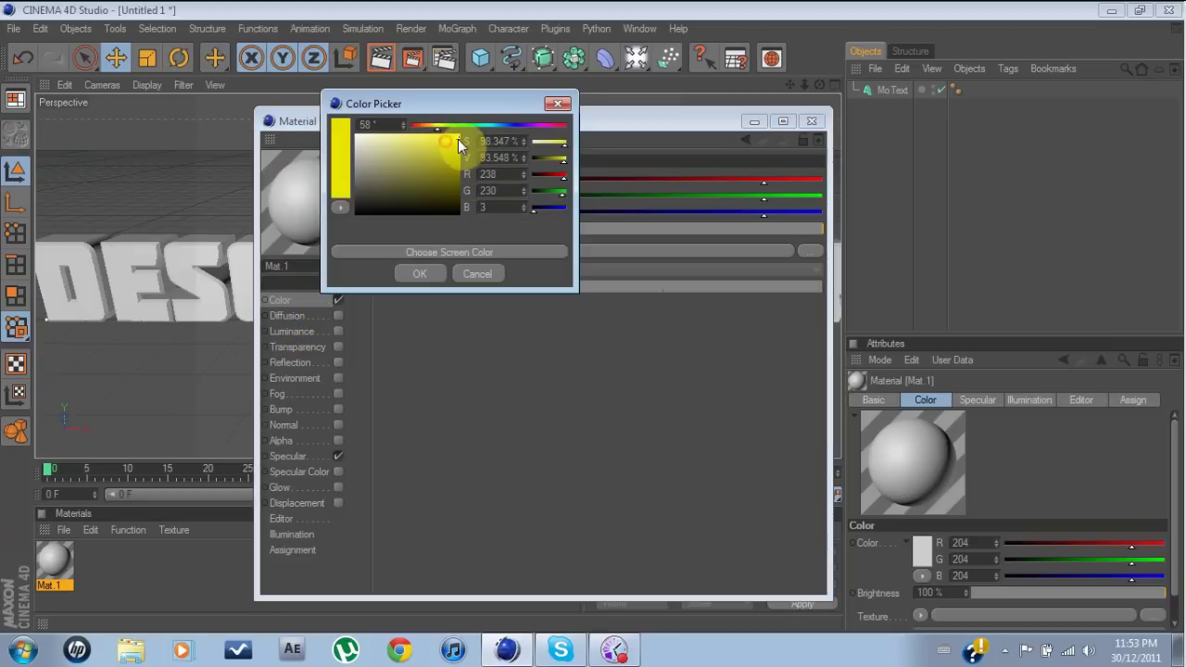
click(438, 274)
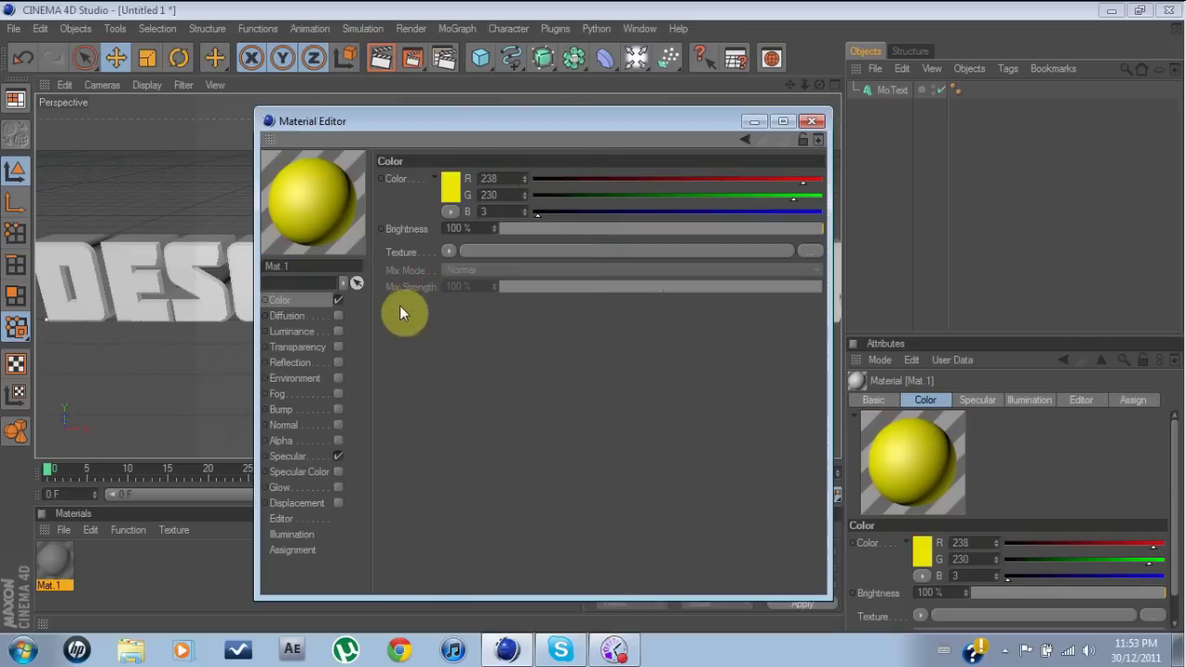
Enable the Reflection channel of Mat.1 with 20% brightness and a red colour of about RGB 252, 0, 0.
click(298, 364)
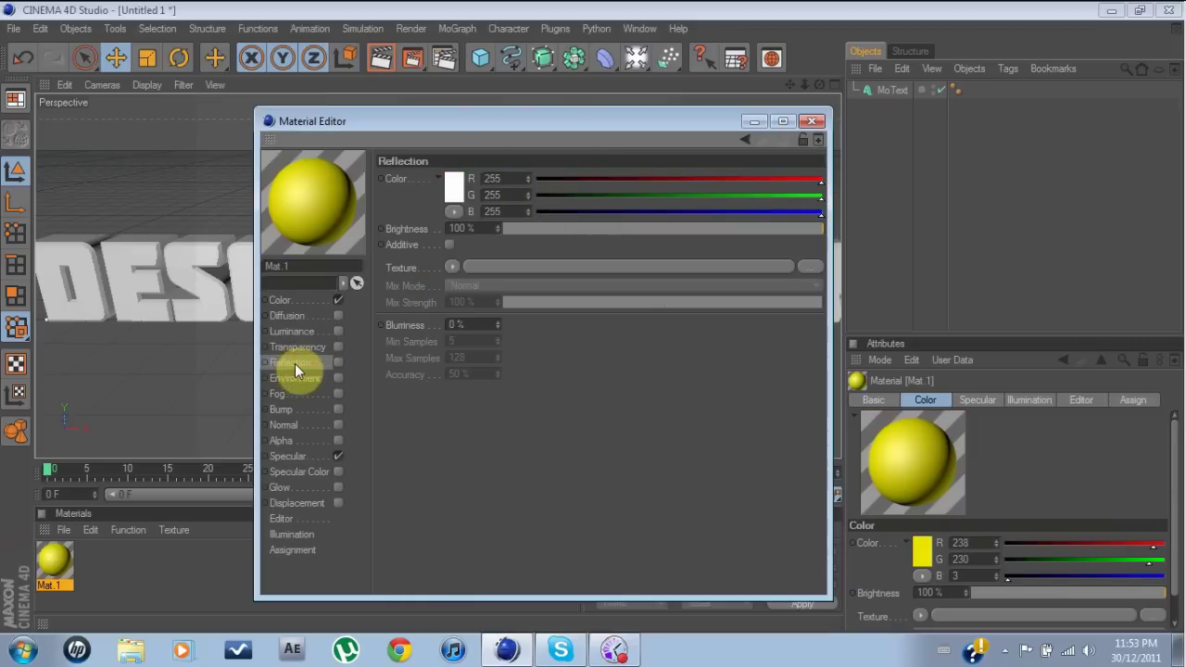
click(553, 228)
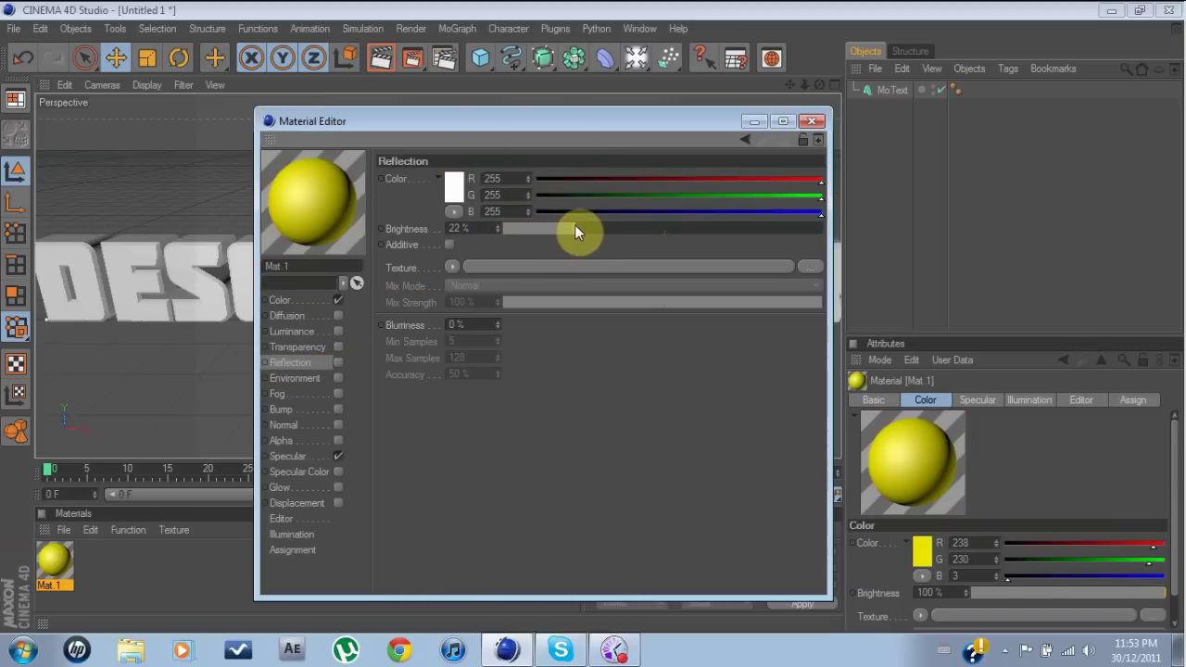
click(456, 188)
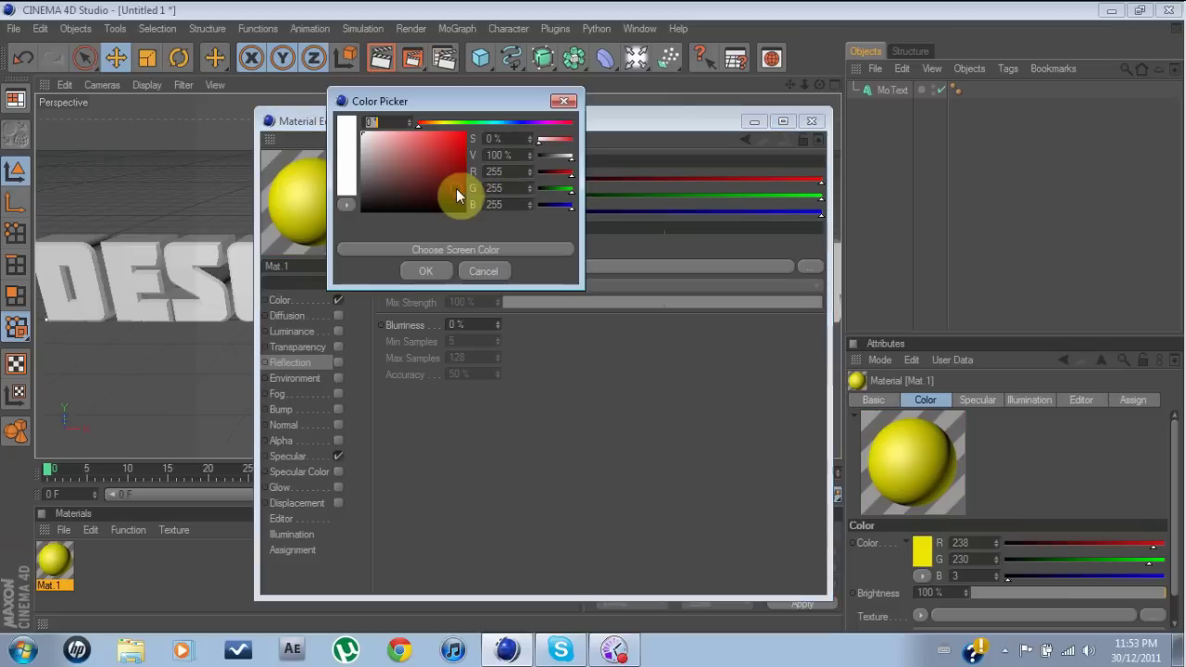
drag(456, 188, 465, 133)
click(432, 270)
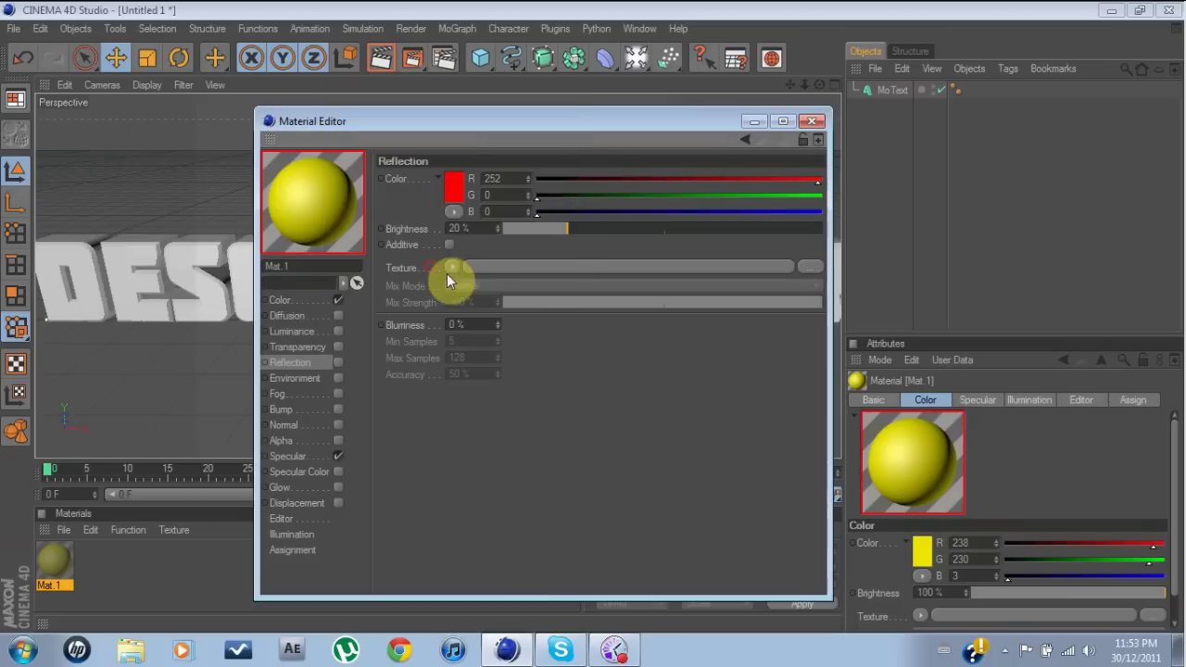
click(339, 363)
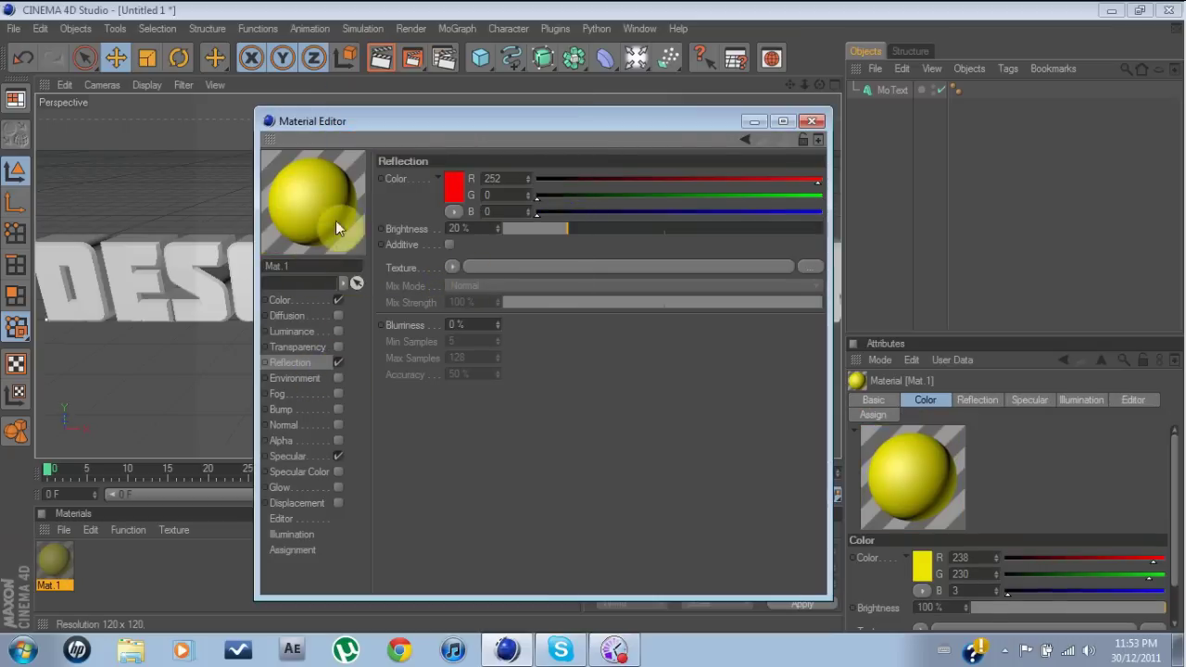
Close the Material Editor and apply the yellow Mat.1 material to the DescentGamer text.
click(811, 121)
drag(55, 588, 377, 267)
scroll(447, 268, down, 3)
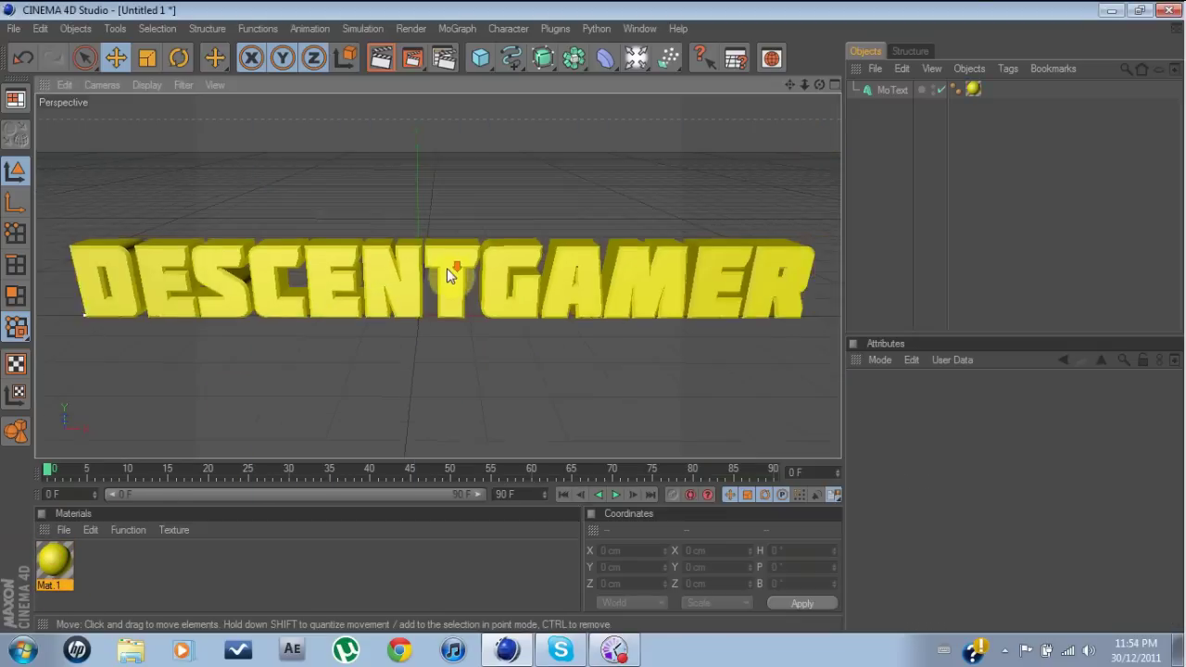
scroll(445, 268, down, 2)
scroll(445, 268, up, 1)
scroll(445, 268, down, 1)
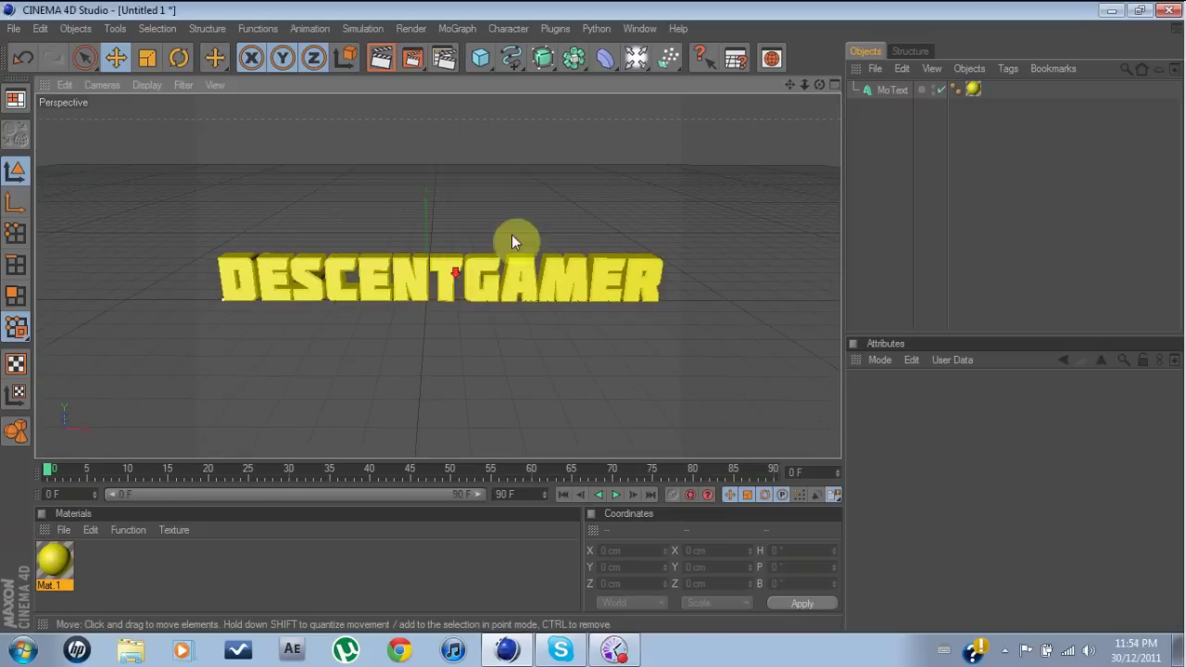
Add a Floor object beneath the text and raise it along the Y axis to about 5 cm.
mouse_move(820, 85)
mouse_down()
mouse_move(820, 98)
mouse_move(820, 86)
mouse_up()
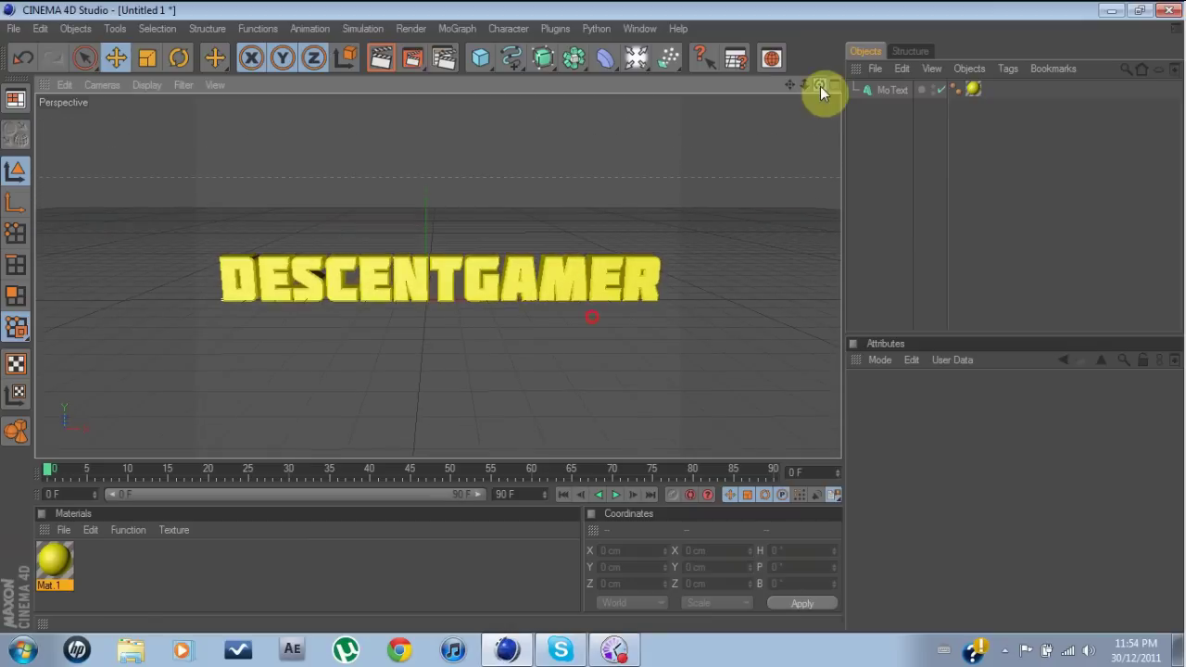
scroll(172, 384, up, 1)
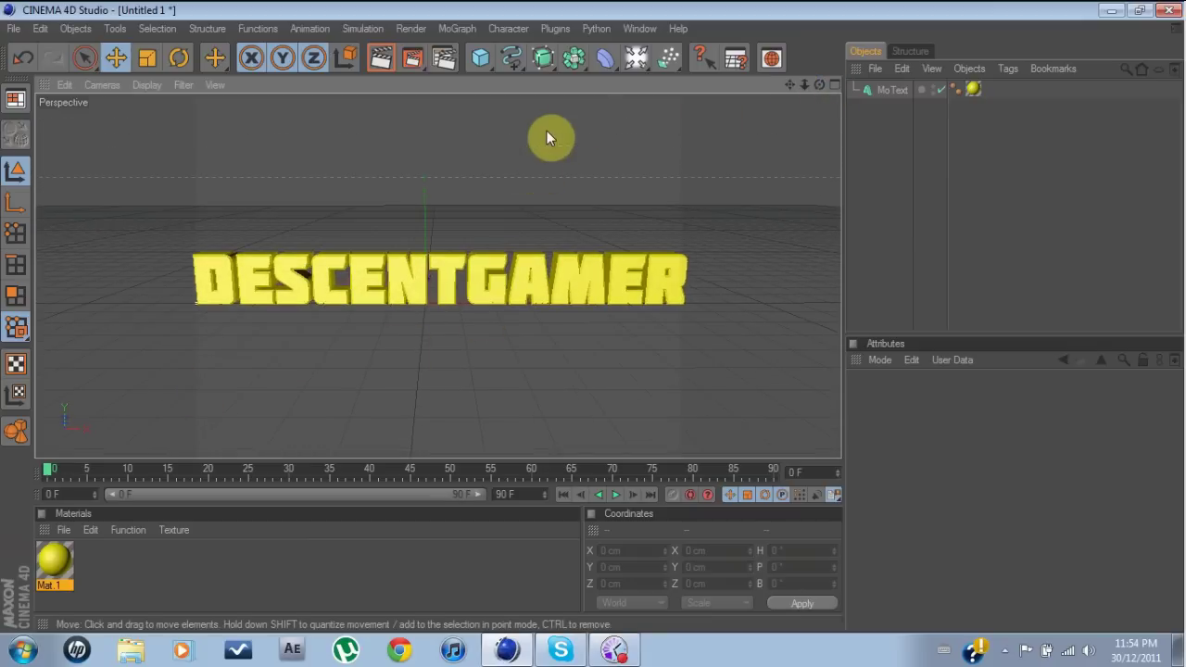
drag(636, 58, 803, 200)
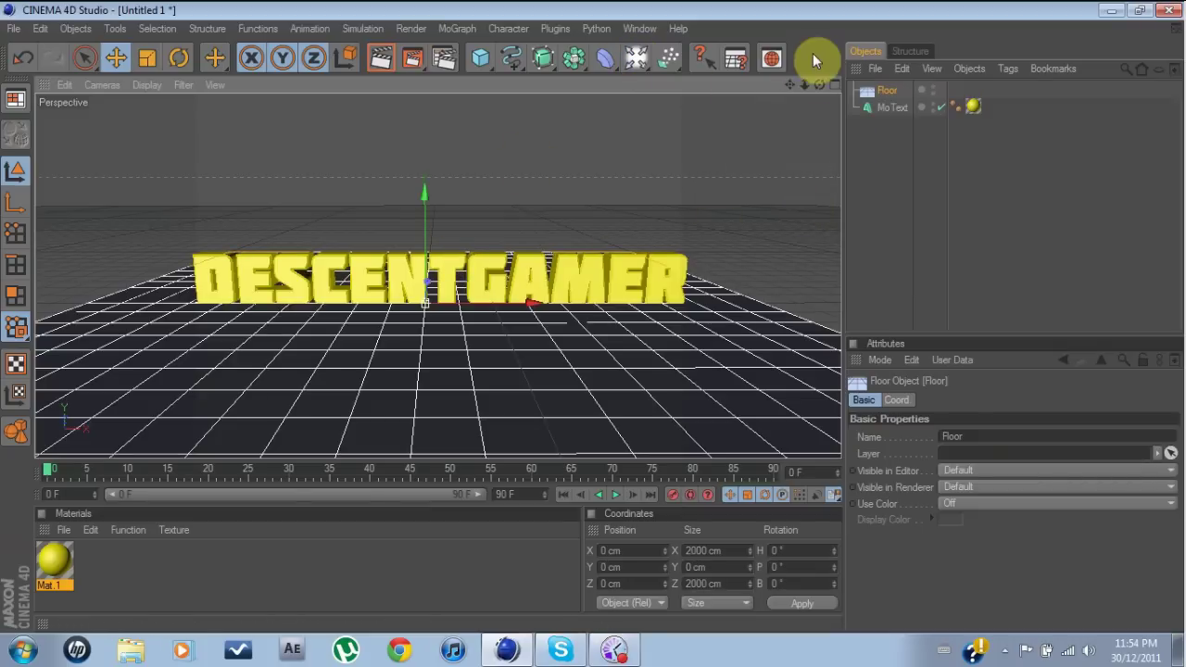
drag(819, 85, 819, 130)
drag(425, 200, 425, 190)
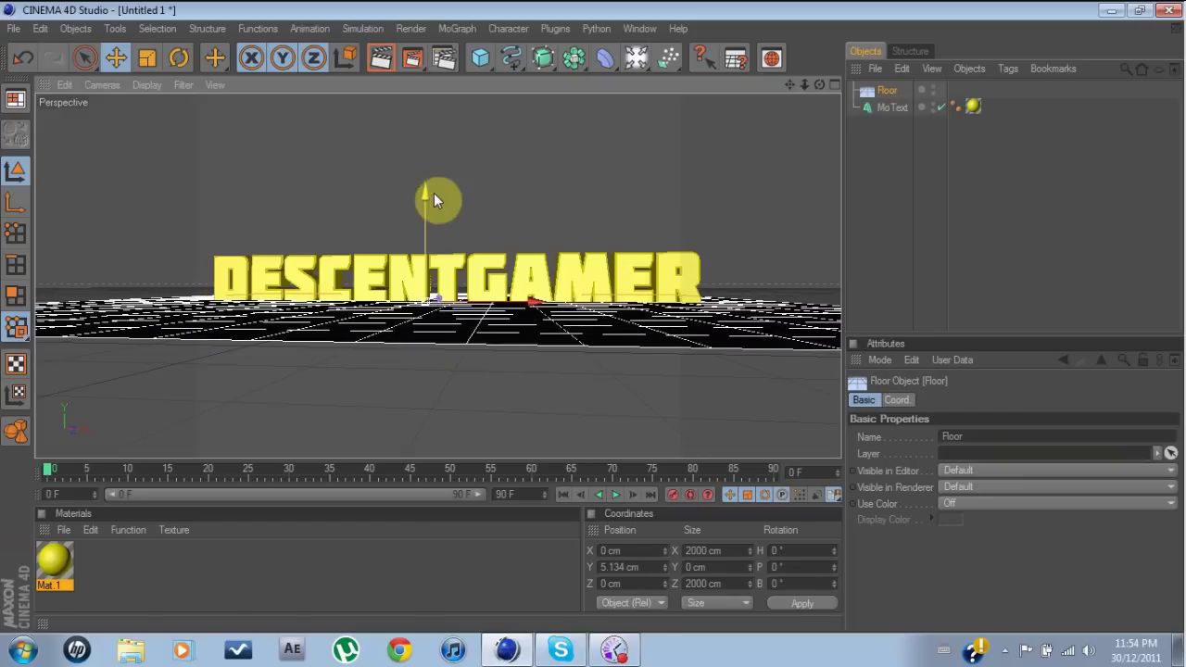
click(481, 224)
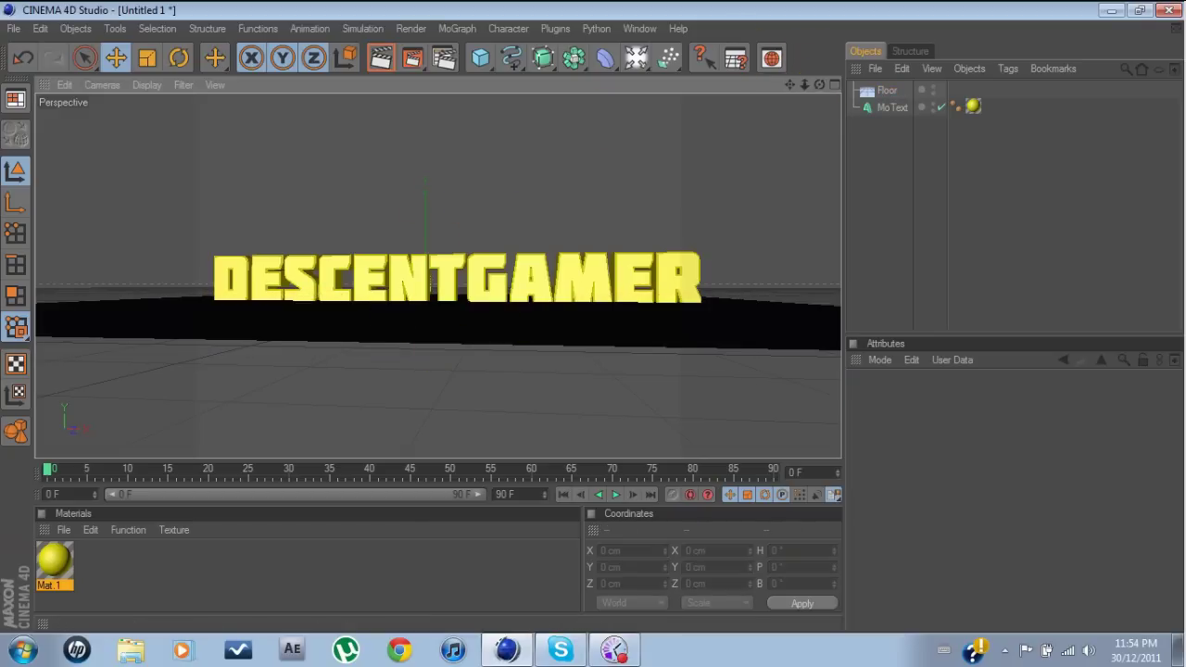
Lower the floor along the Y axis to about -2.6 cm, then deselect it.
mouse_move(804, 85)
mouse_down()
mouse_move(804, 130)
mouse_move(802, 95)
mouse_up()
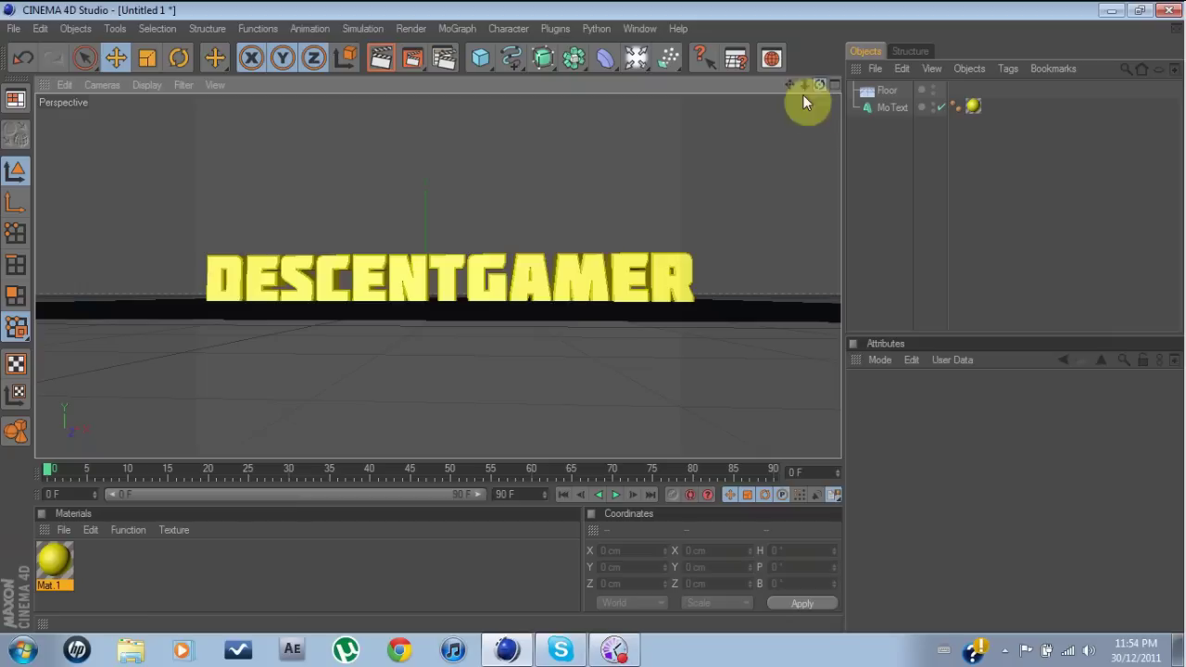
click(521, 308)
drag(428, 301, 428, 306)
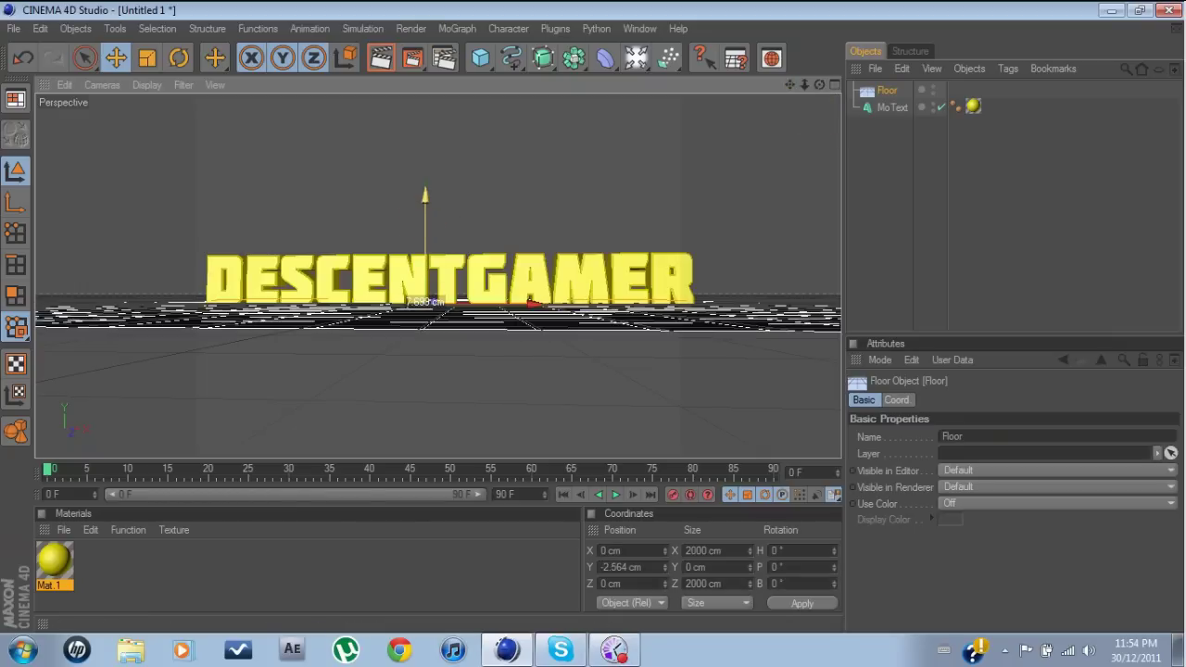
click(543, 204)
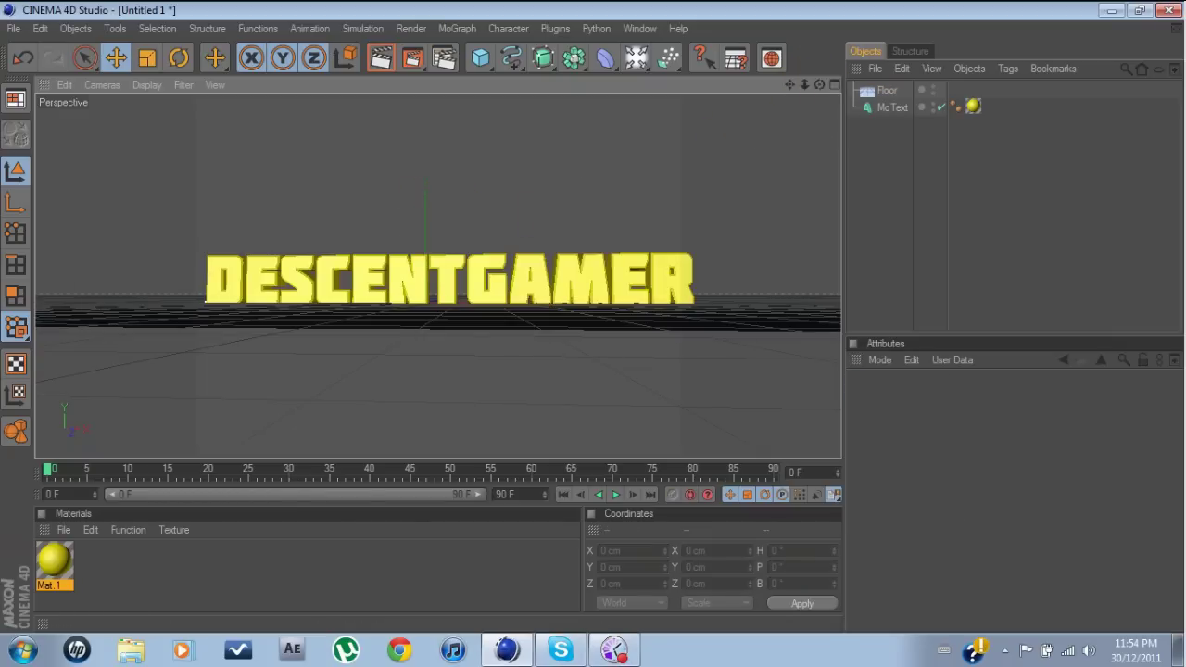
Add a second Floor object and rotate its pitch to about 91° so it stands upright as a wall.
drag(819, 85, 819, 109)
alt+drag(303, 408, 303, 423)
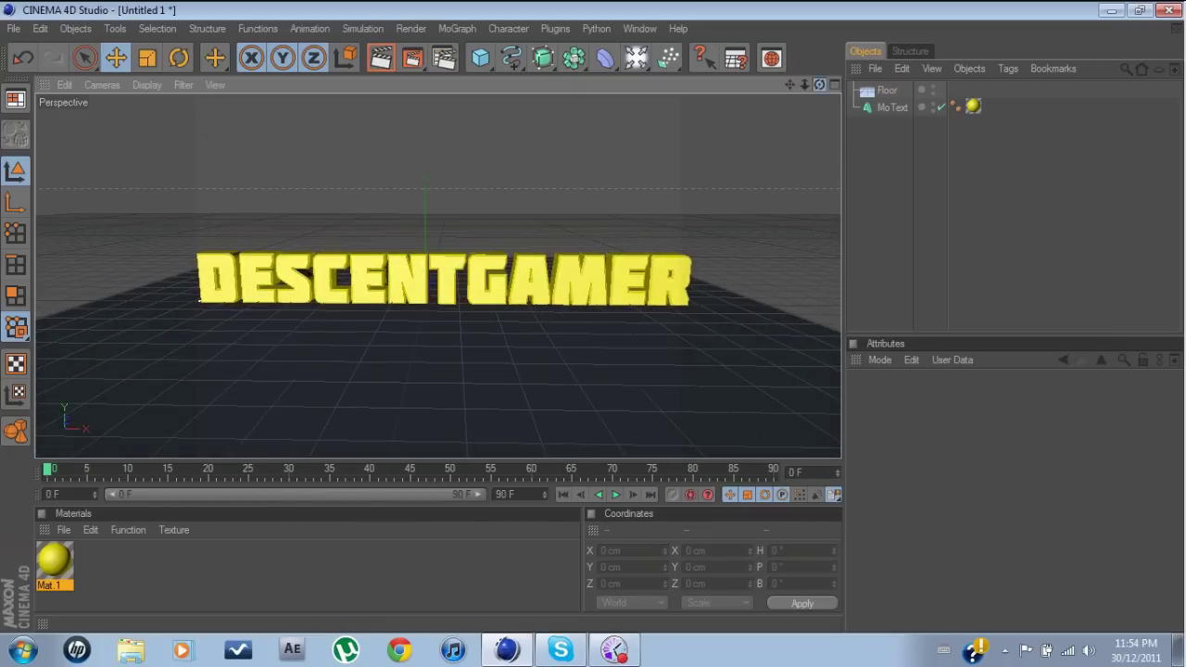
drag(634, 60, 812, 202)
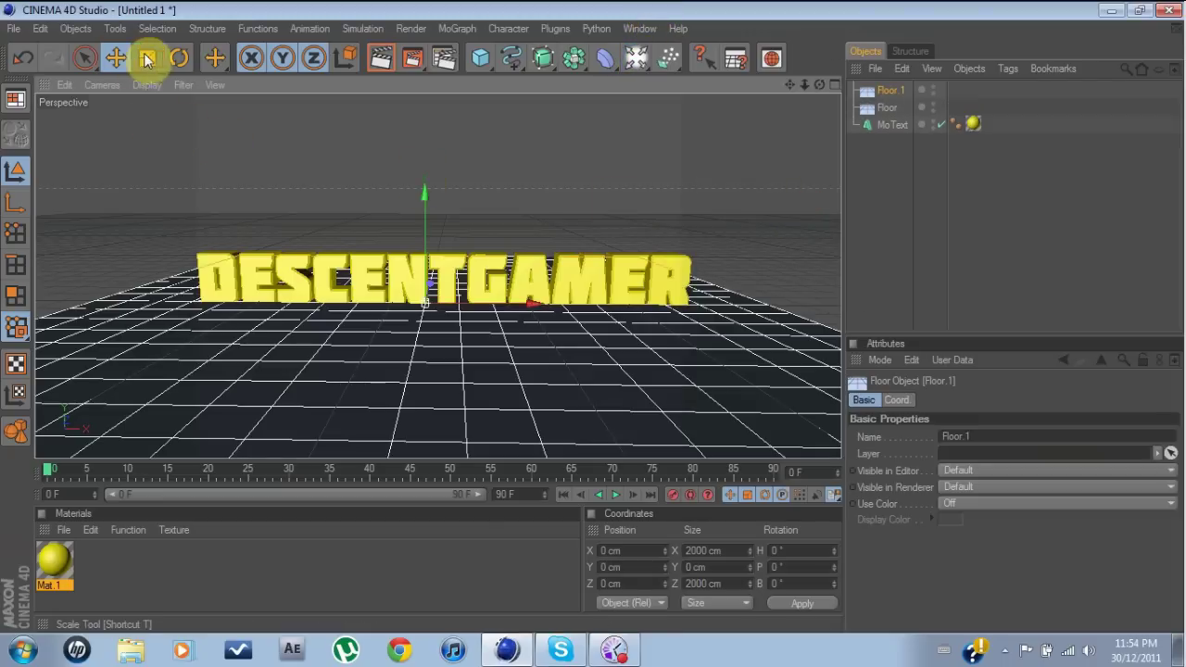
click(180, 58)
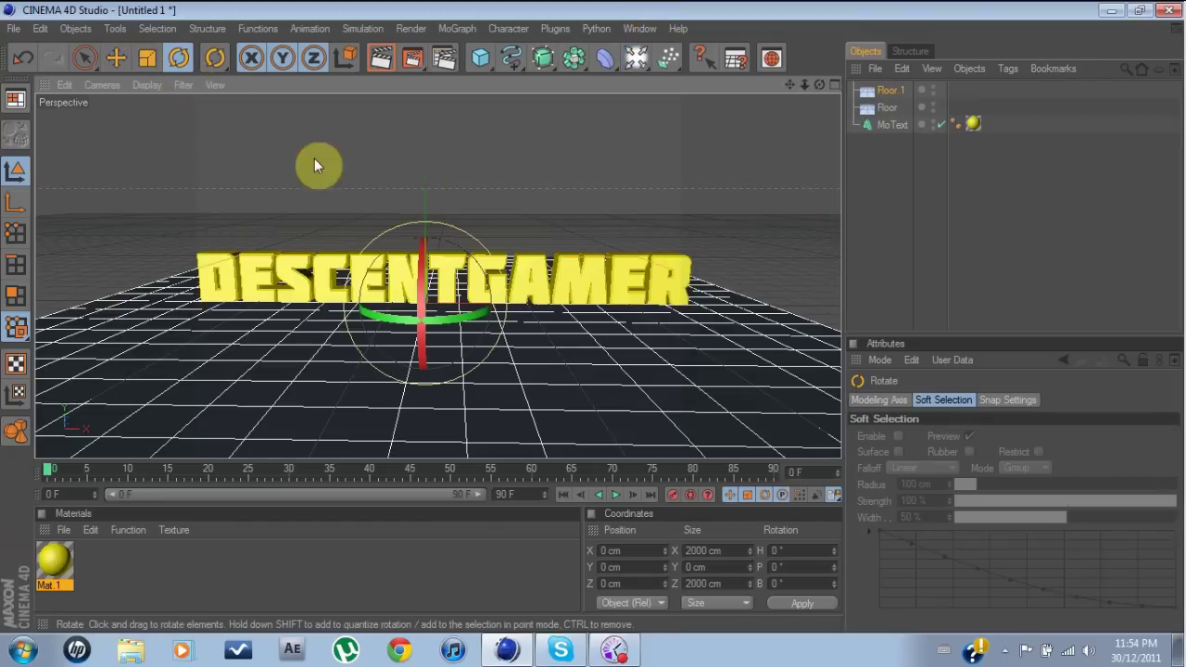
drag(419, 267, 430, 344)
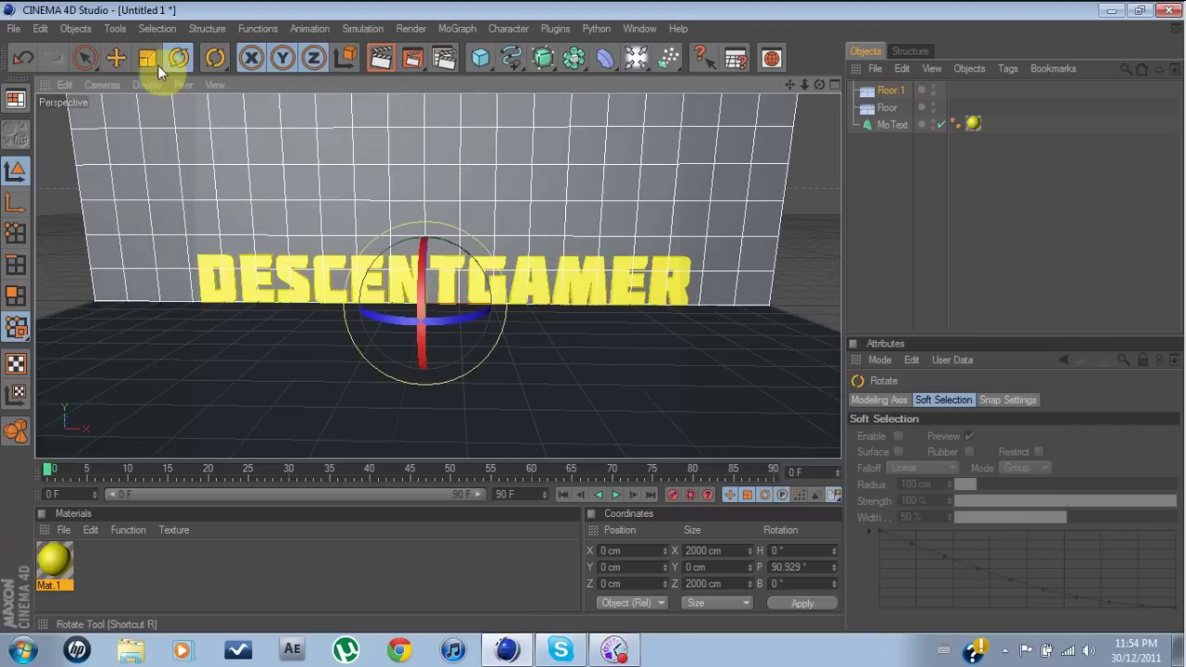
Move the upright floor behind the text, to about 69 cm on the Z axis, and deselect it.
click(85, 57)
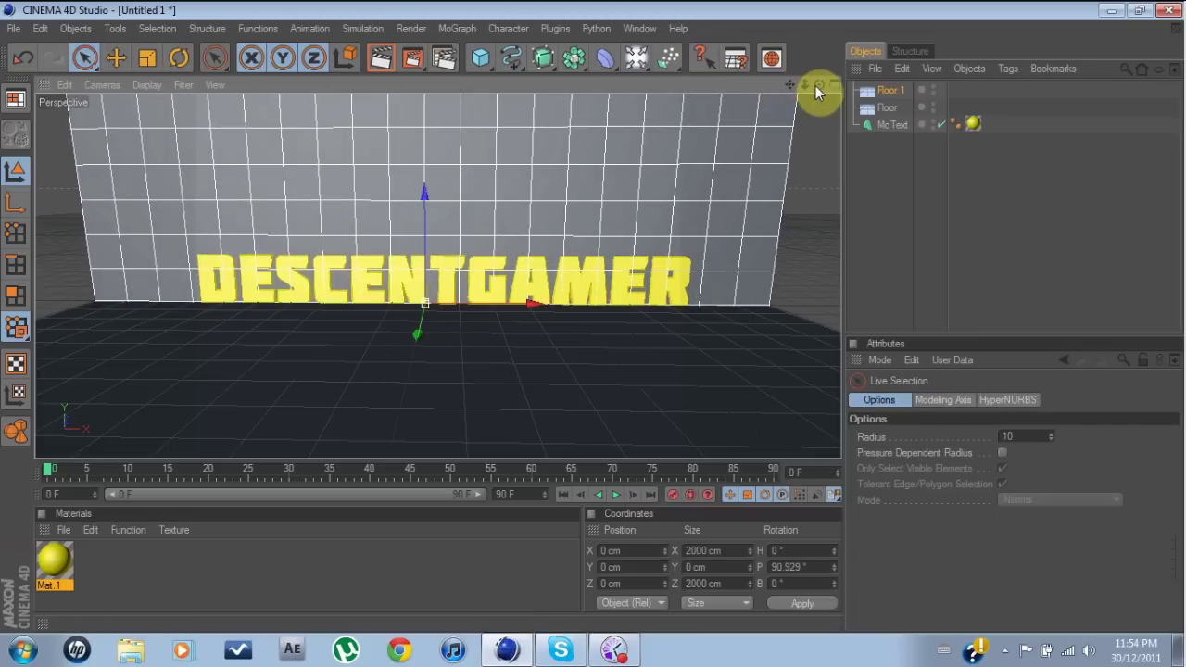
drag(819, 85, 774, 216)
drag(537, 306, 508, 304)
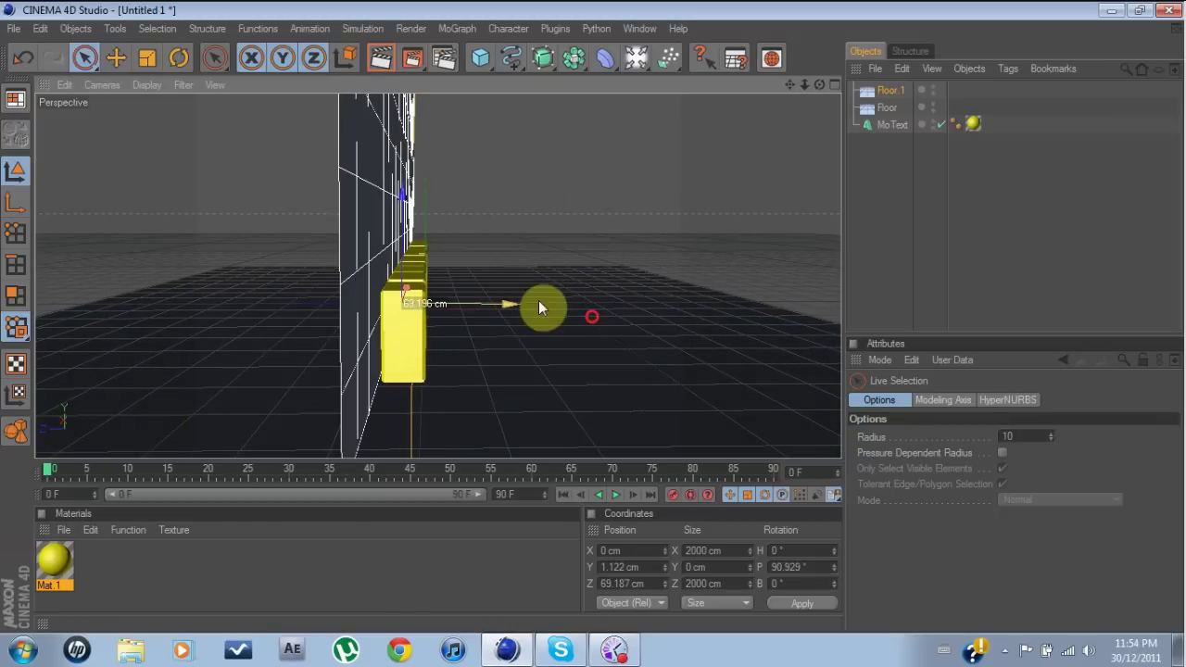
click(545, 238)
Render the active view with the text facing the camera to preview the scene.
drag(820, 87, 709, 90)
click(380, 57)
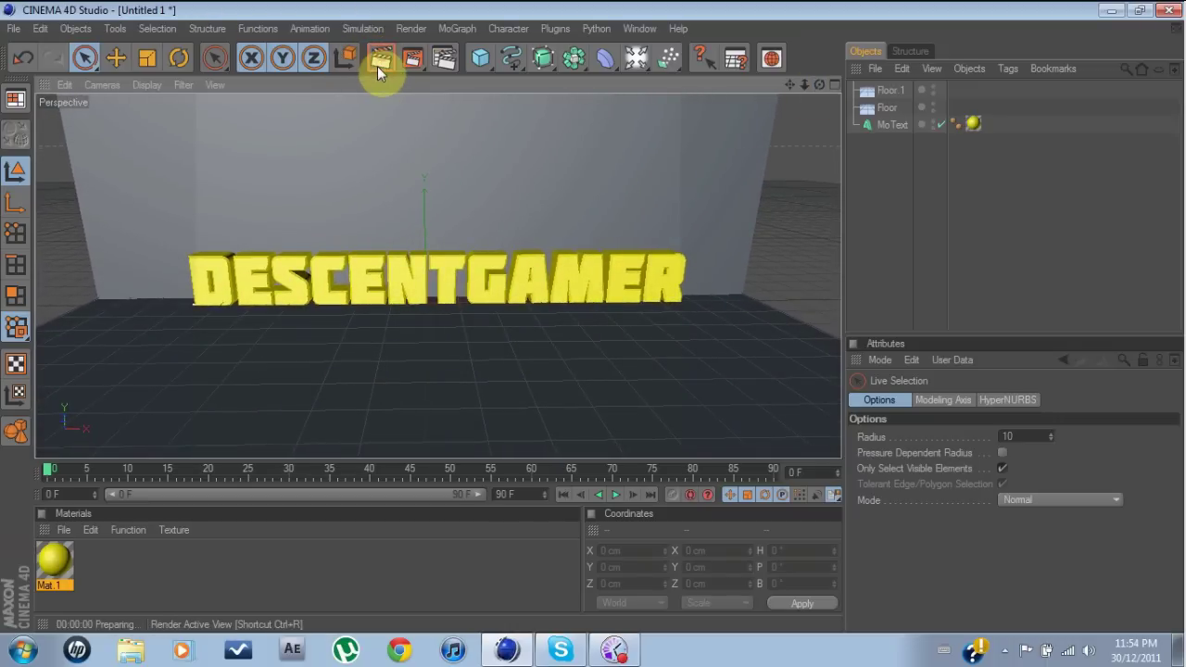
click(466, 211)
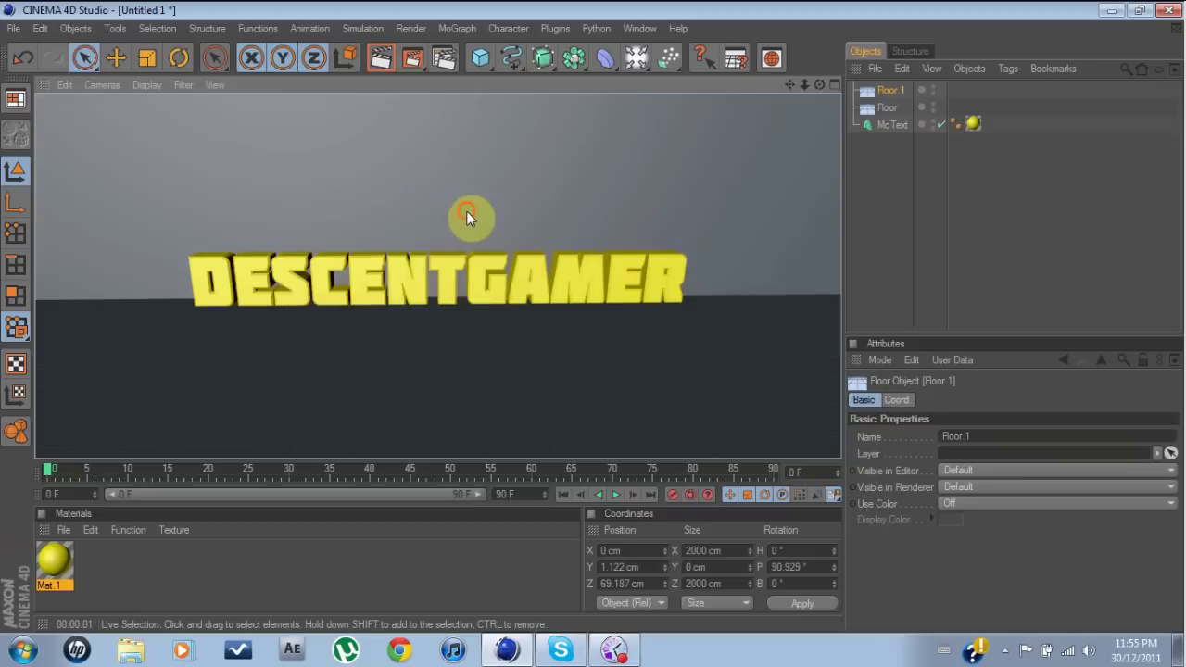
Create a new material and set its base color to black.
double_click(218, 567)
double_click(57, 562)
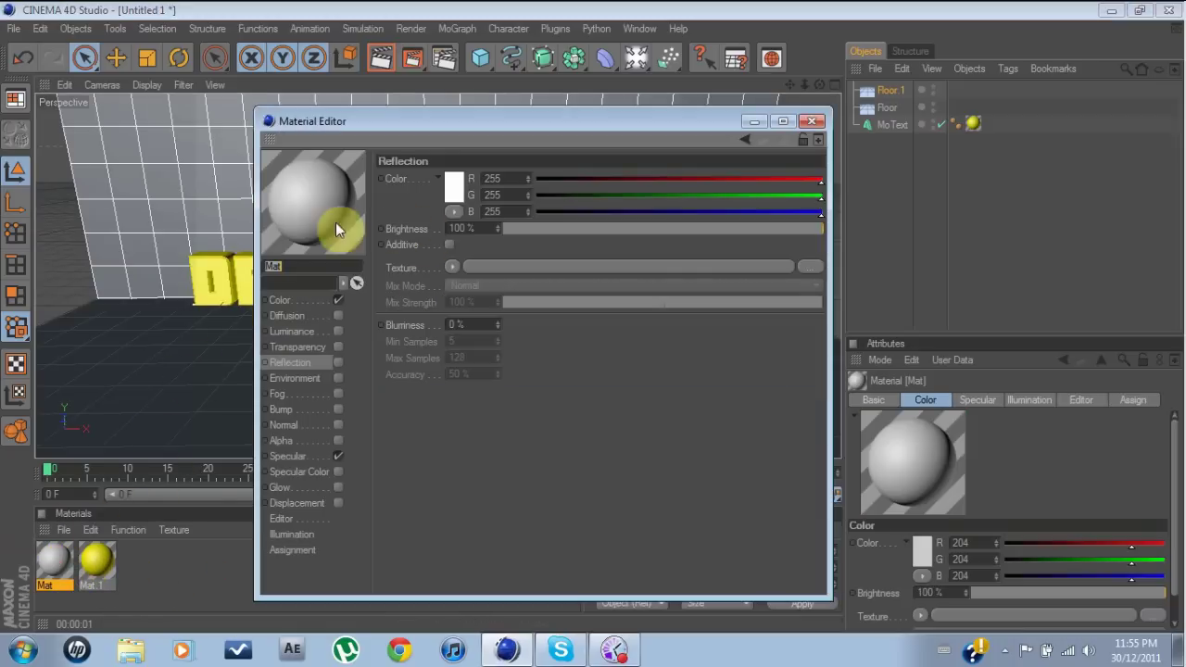
click(305, 301)
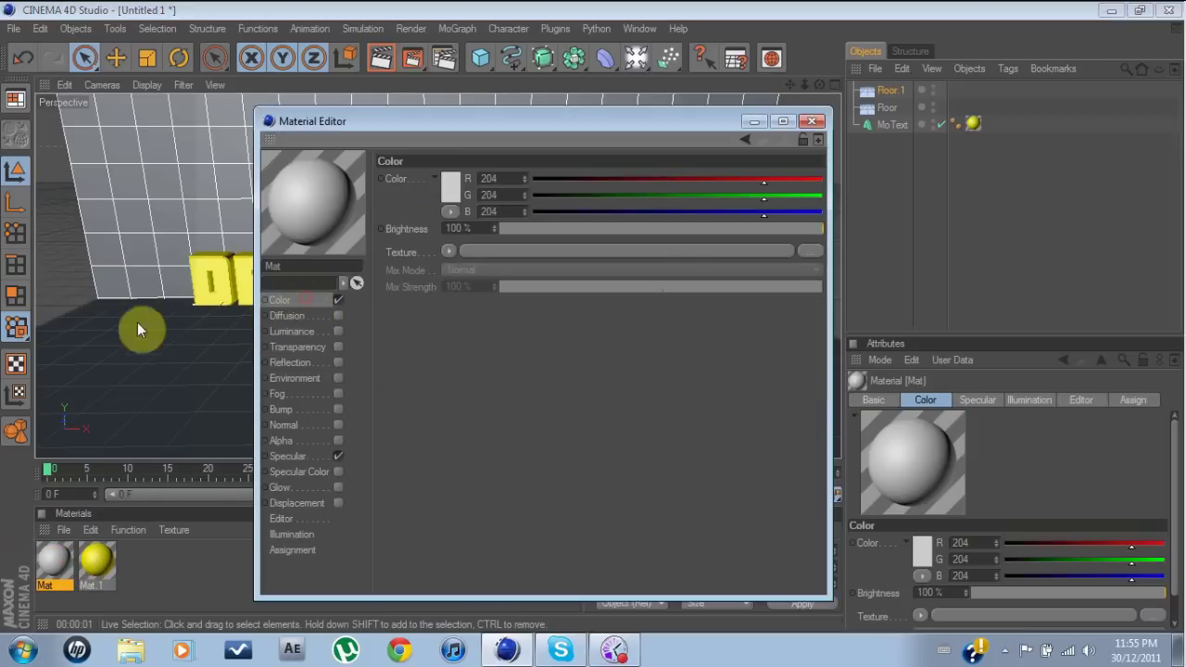
click(447, 186)
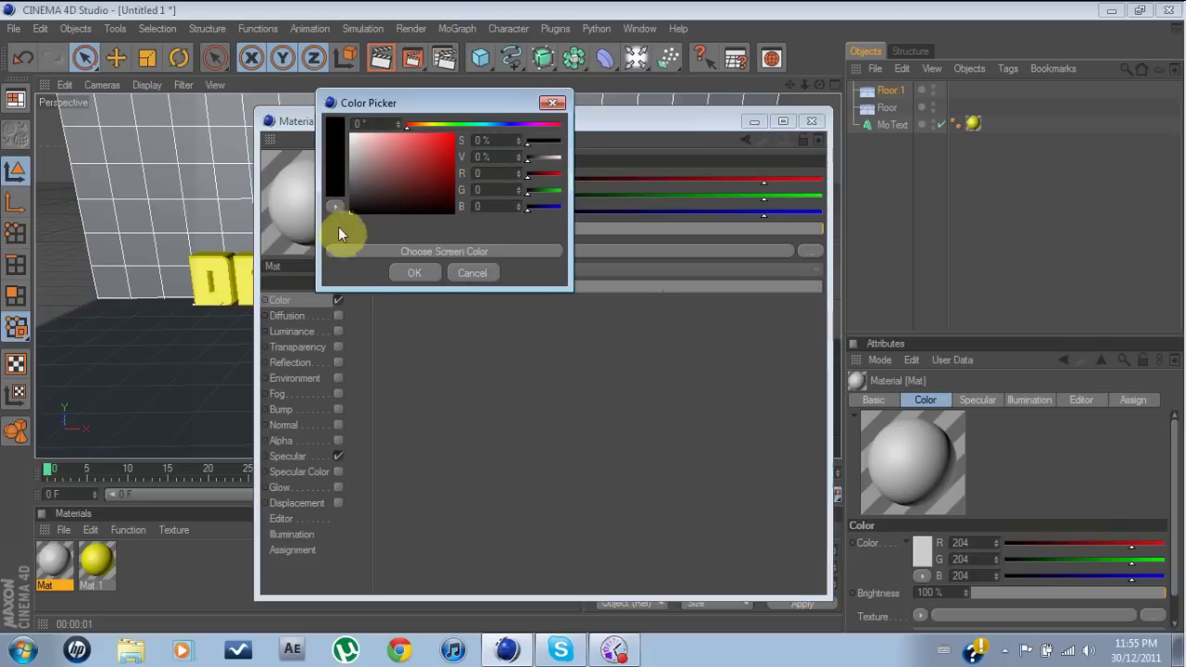
click(417, 273)
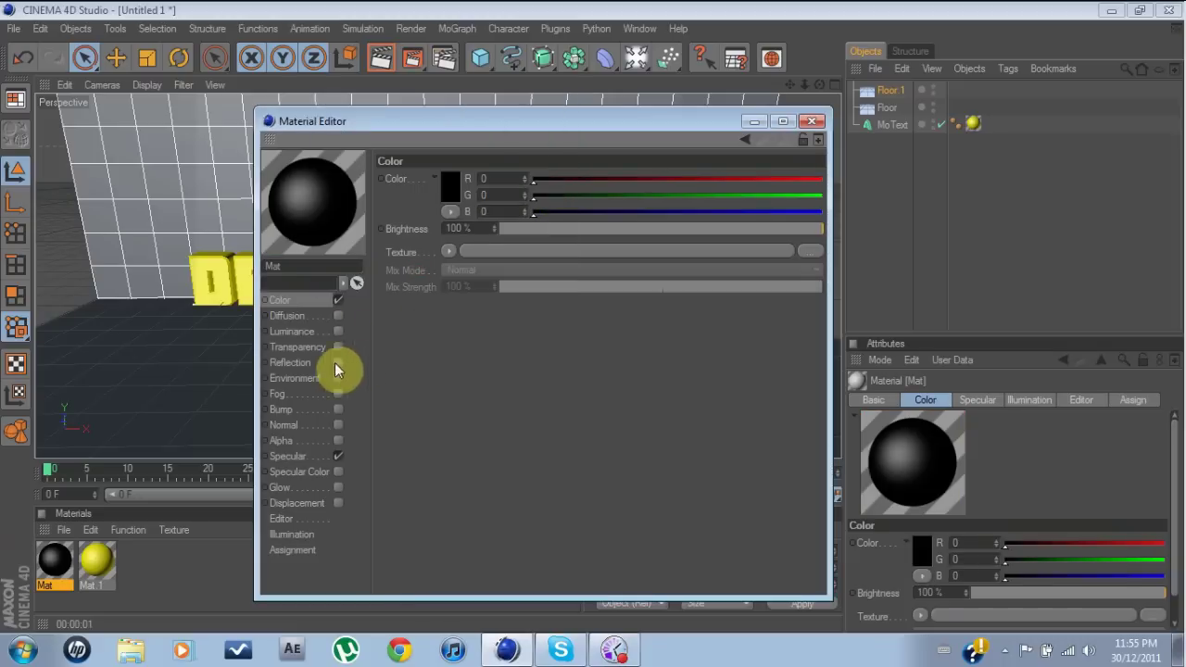
Enable reflection on the black material at 20% brightness with a black reflection color, and close the Material Editor.
click(299, 363)
click(566, 228)
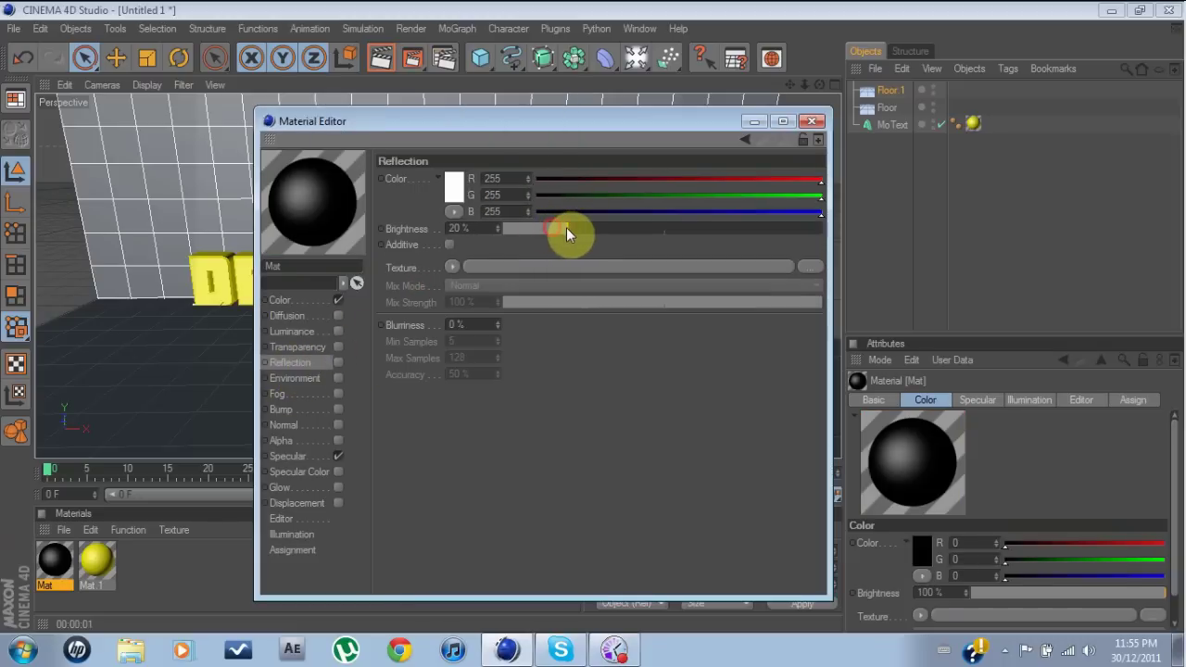
click(339, 363)
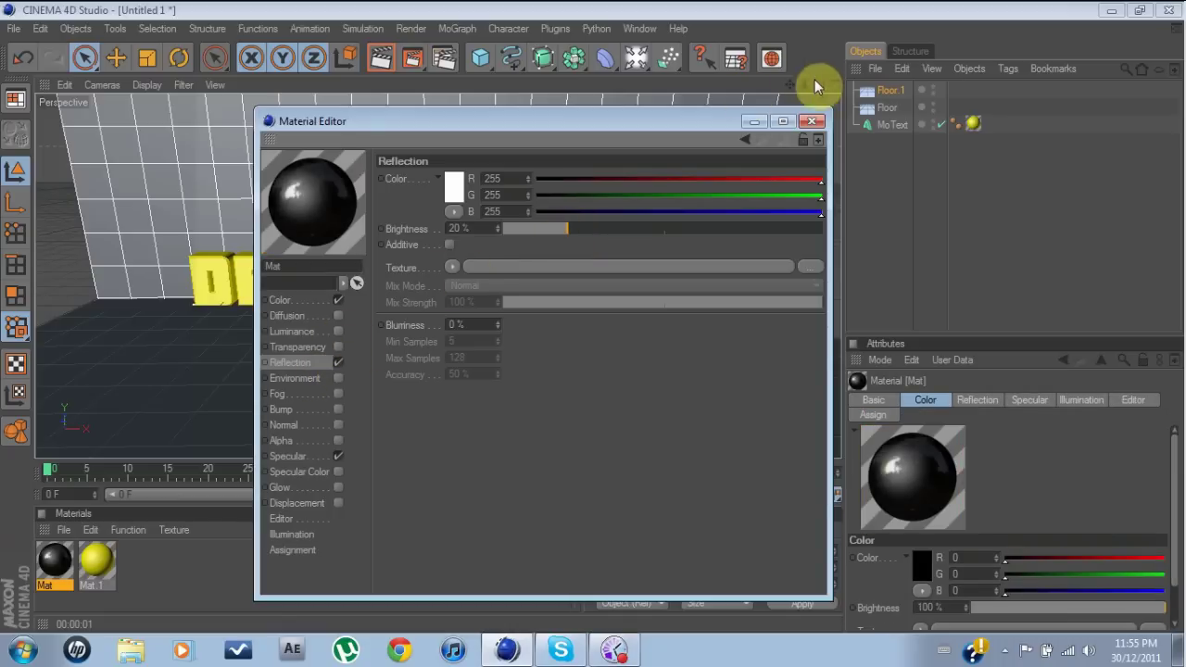
click(454, 195)
drag(453, 191, 352, 222)
click(425, 273)
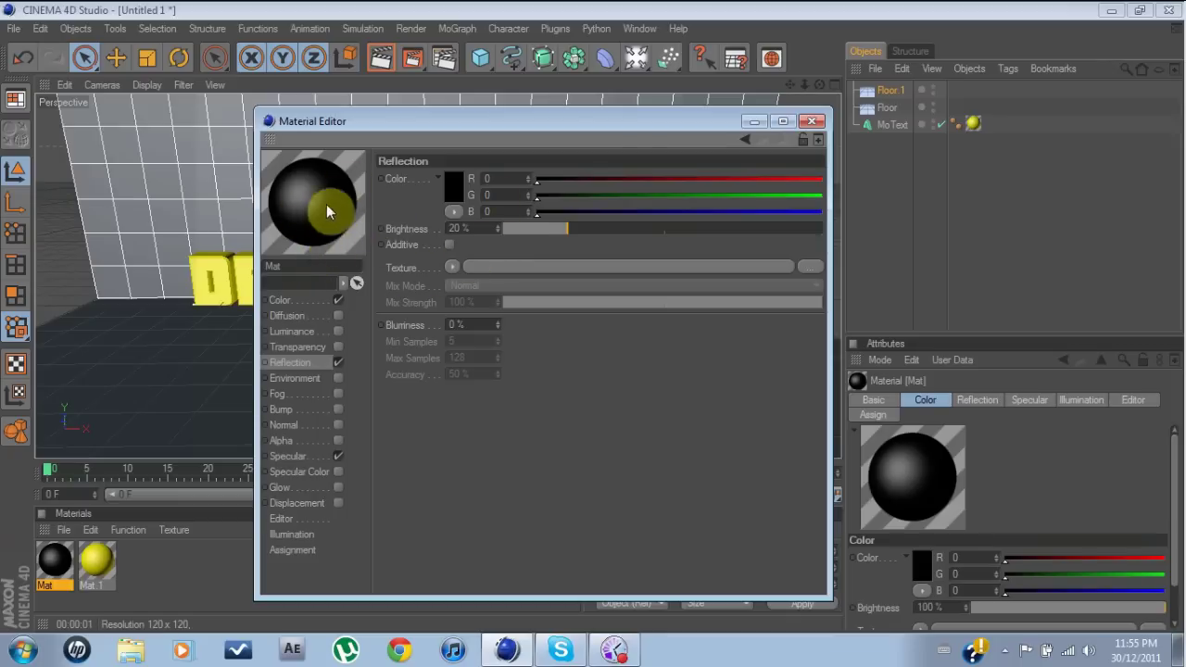
click(811, 124)
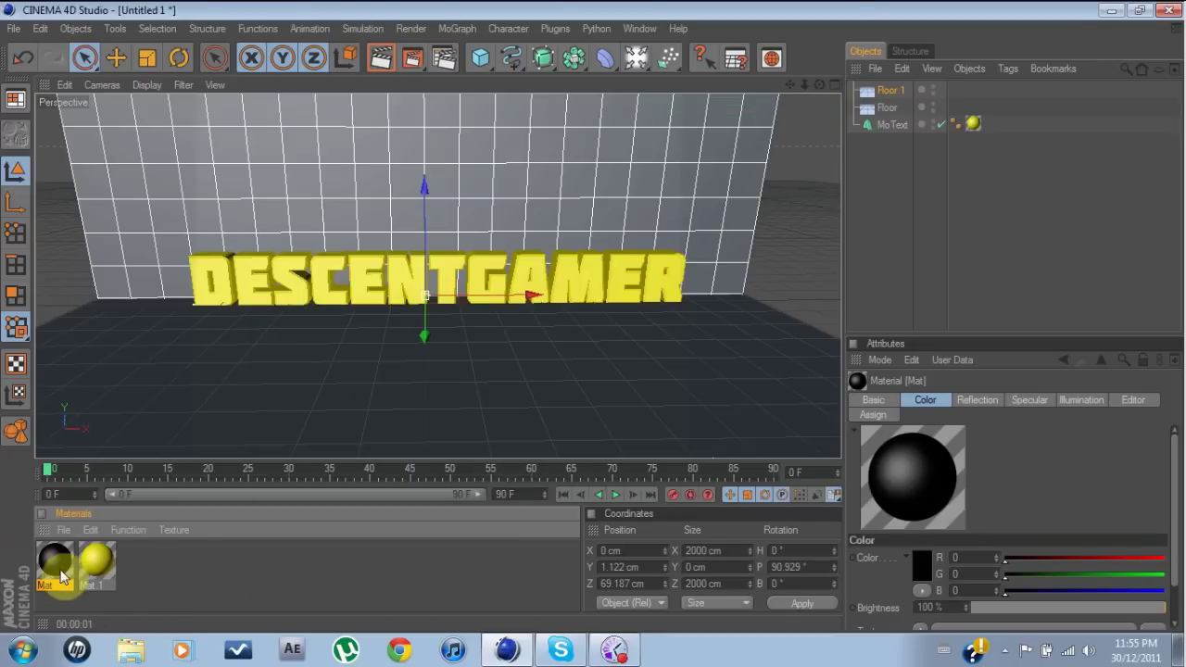
Apply the black reflective material to the upright back wall and render the view to preview it.
drag(54, 560, 322, 179)
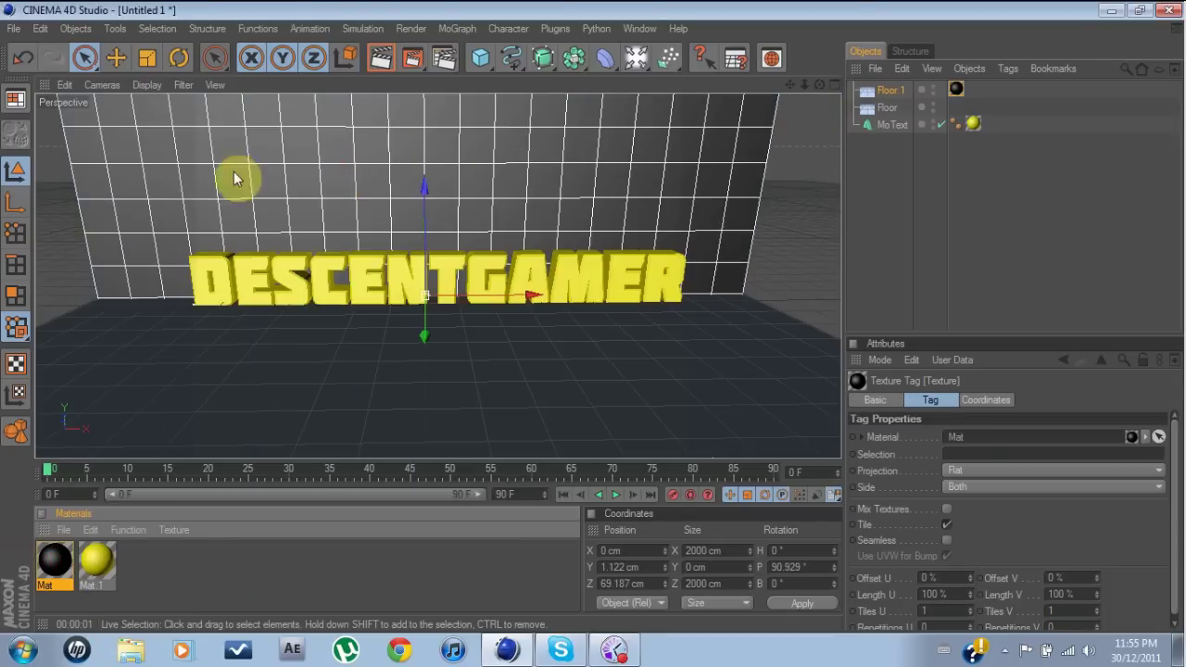
click(396, 62)
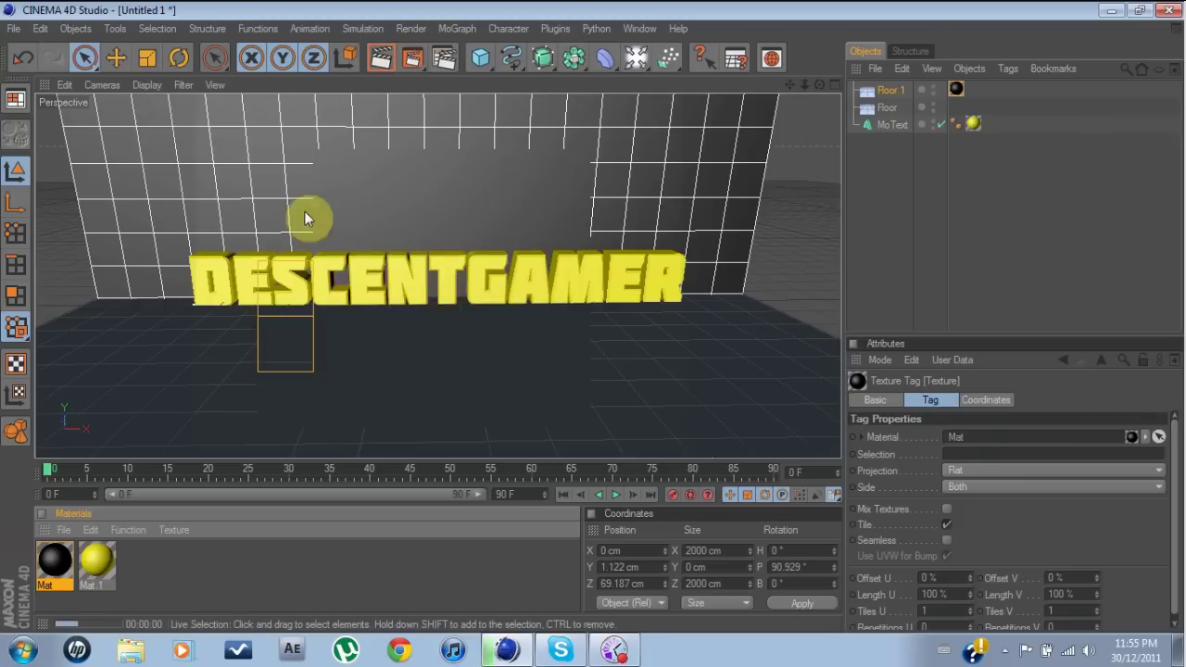
click(471, 170)
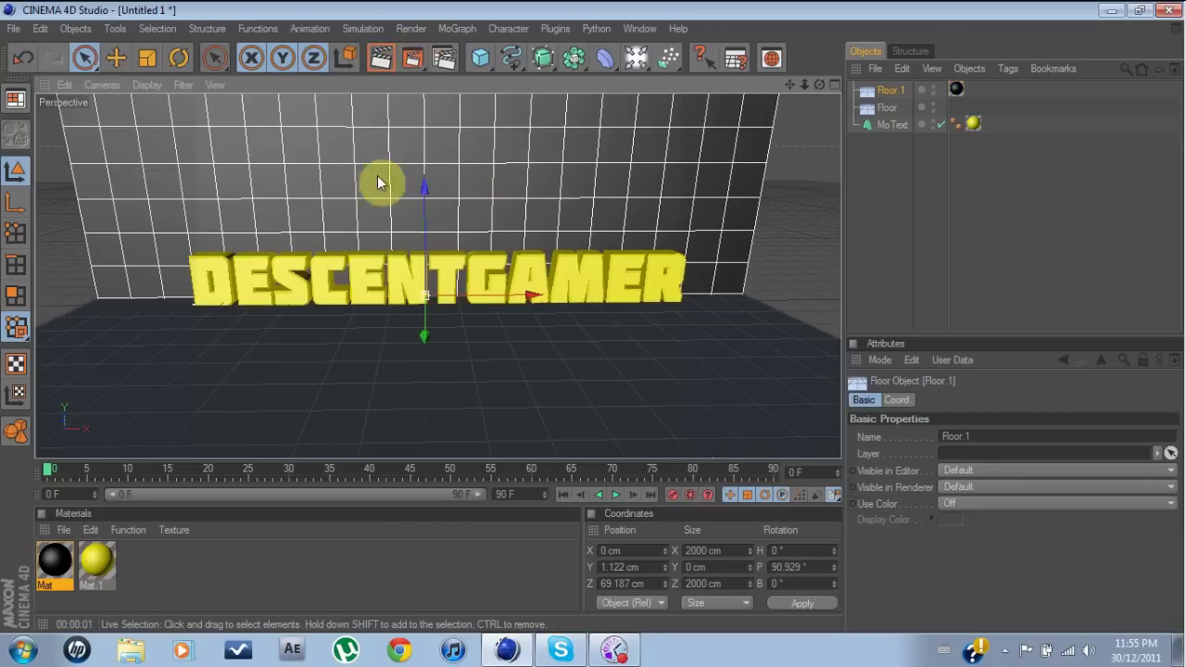
Create another new material and set its base color to black for the floor.
double_click(188, 569)
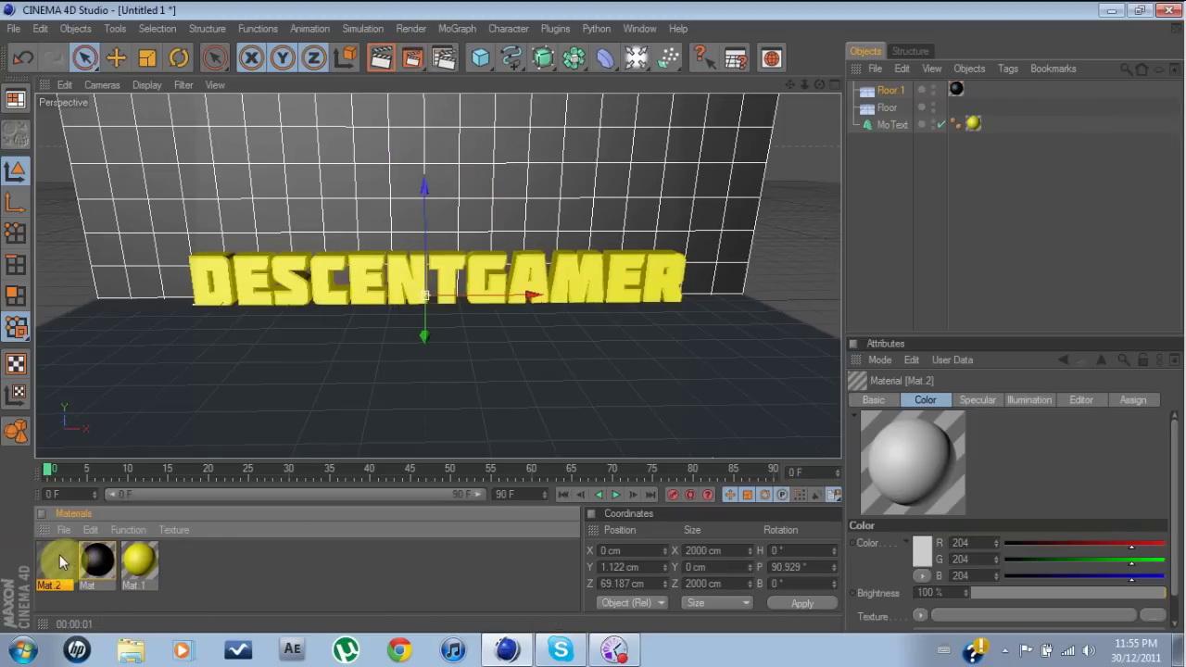
double_click(54, 561)
click(293, 302)
click(454, 190)
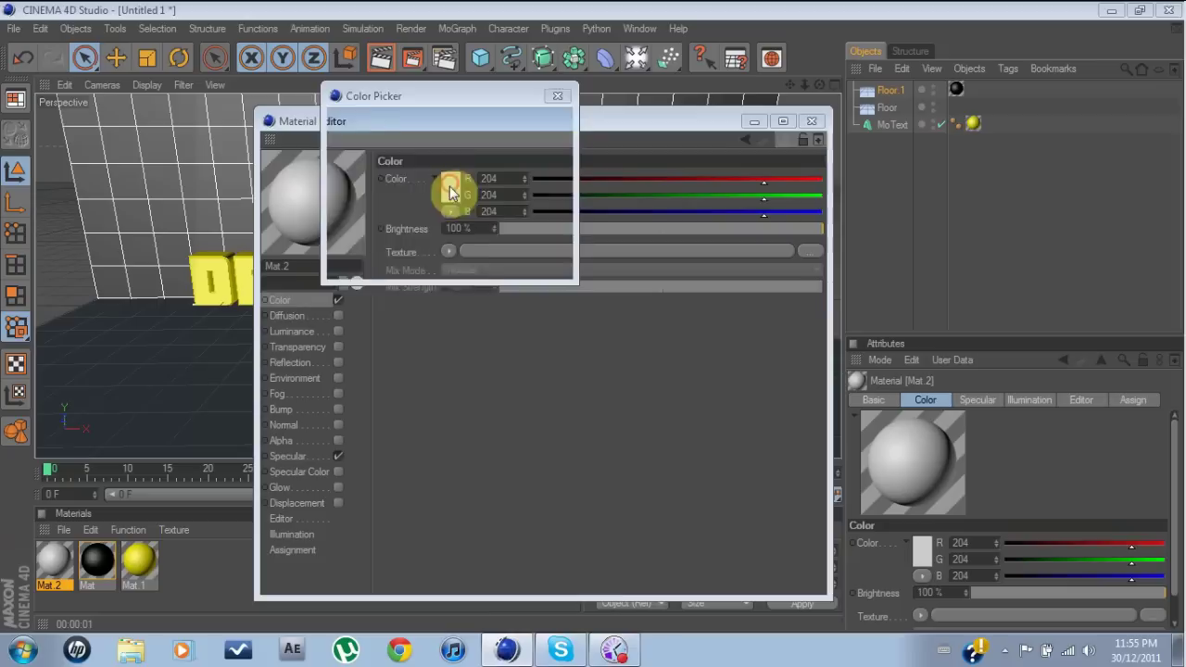
click(423, 266)
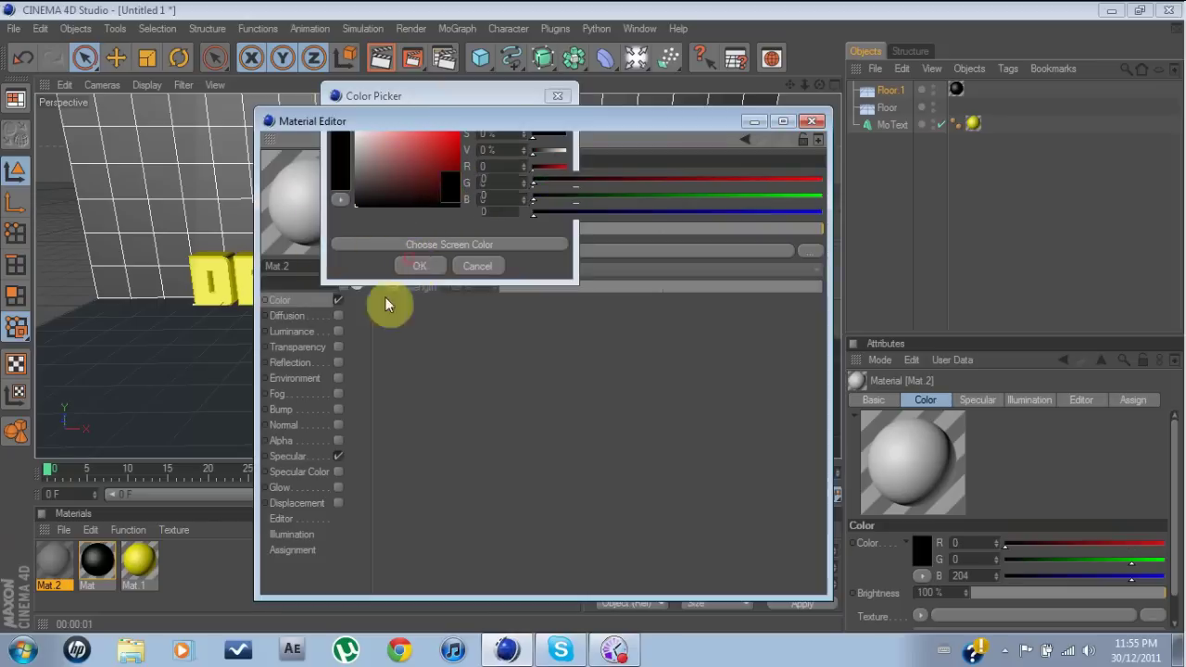
Set the reflection brightness of the second black material to 20% and close the Material Editor.
click(315, 362)
drag(528, 224, 566, 224)
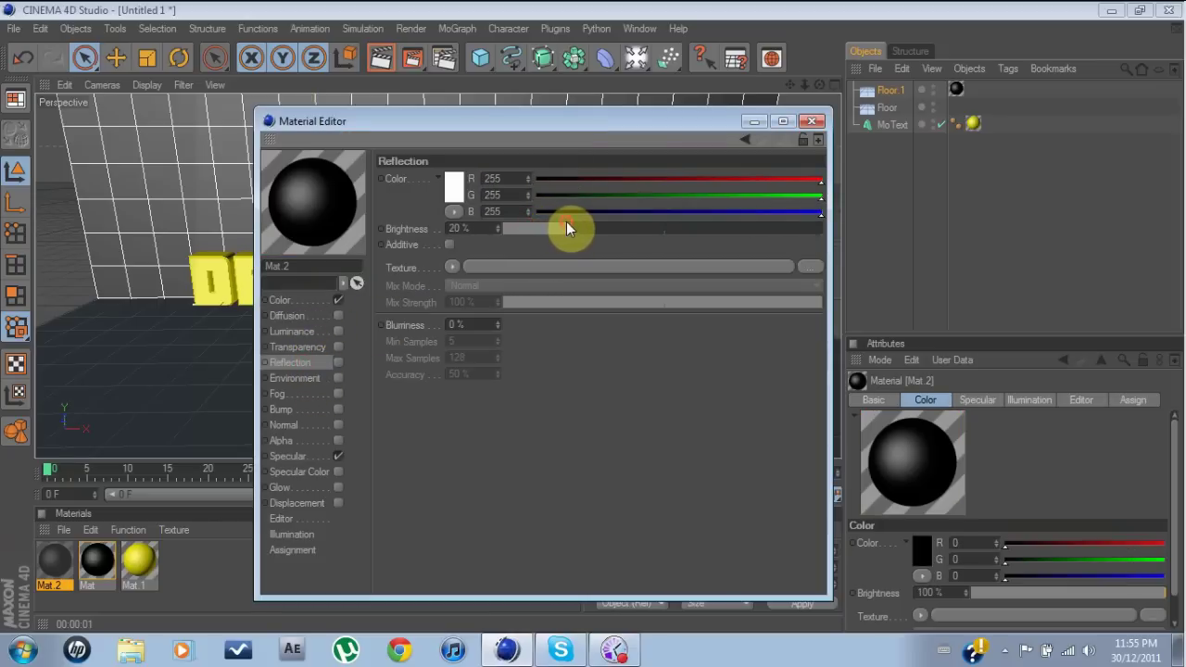
click(814, 123)
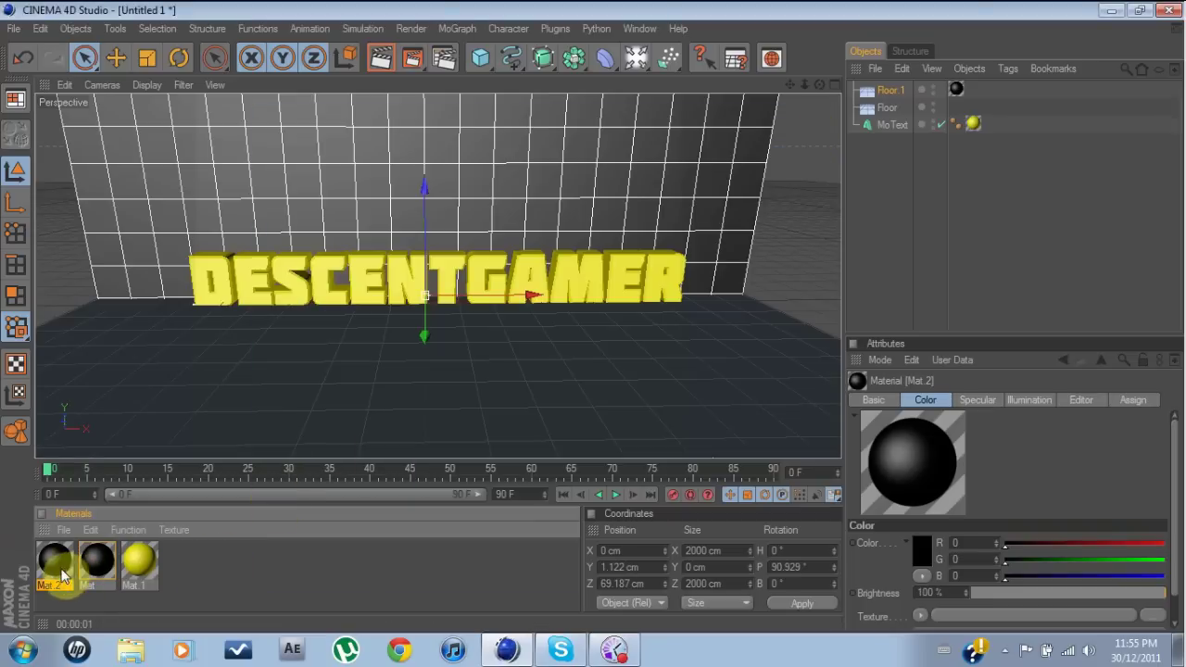
Apply the second black material to the horizontal floor and preview the result with a render.
drag(53, 562, 335, 422)
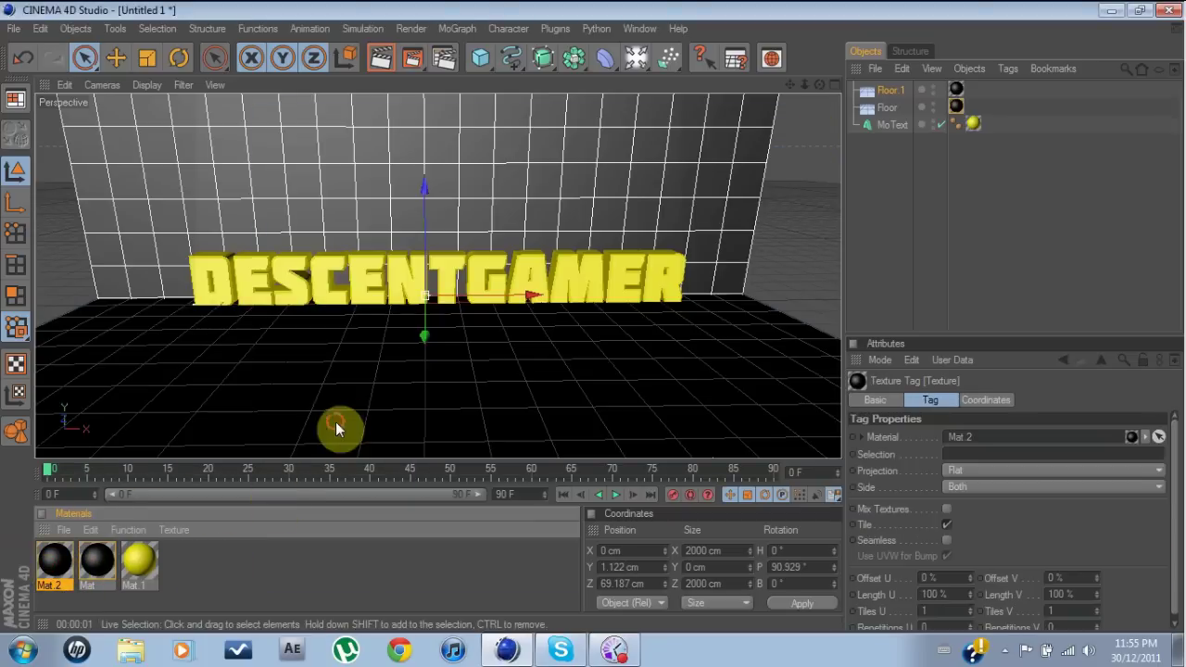
click(377, 63)
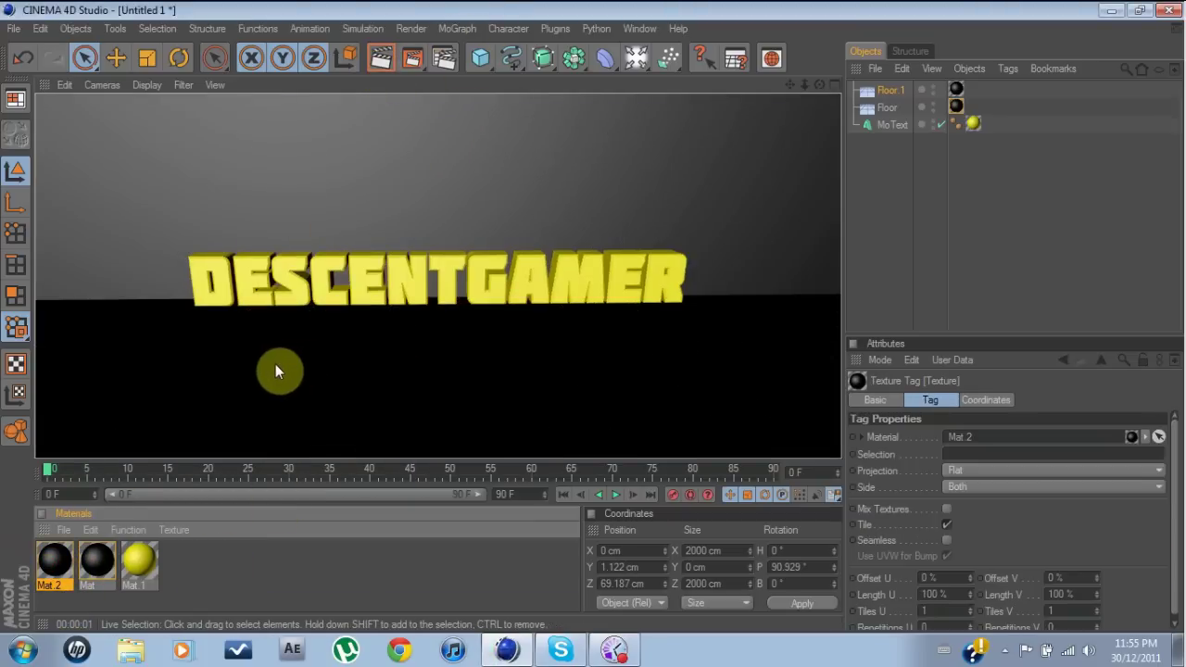
click(414, 188)
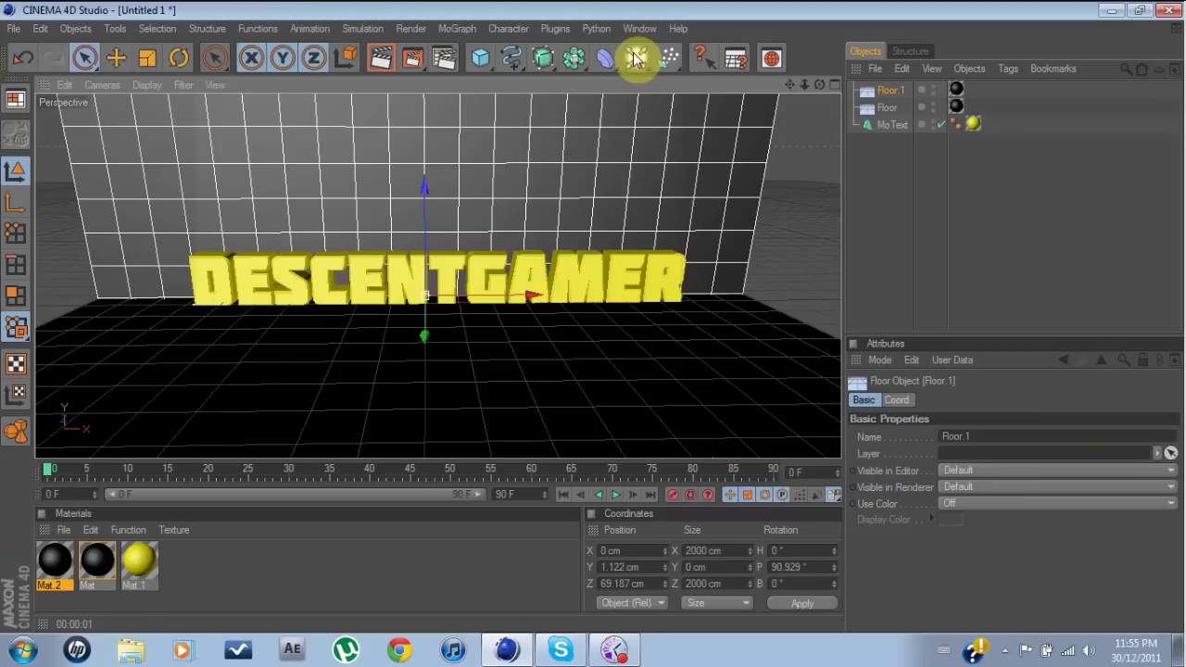
Add an omni light and move it in front of and above the text, to about -213 cm on Z and 269 cm on Y.
click(637, 58)
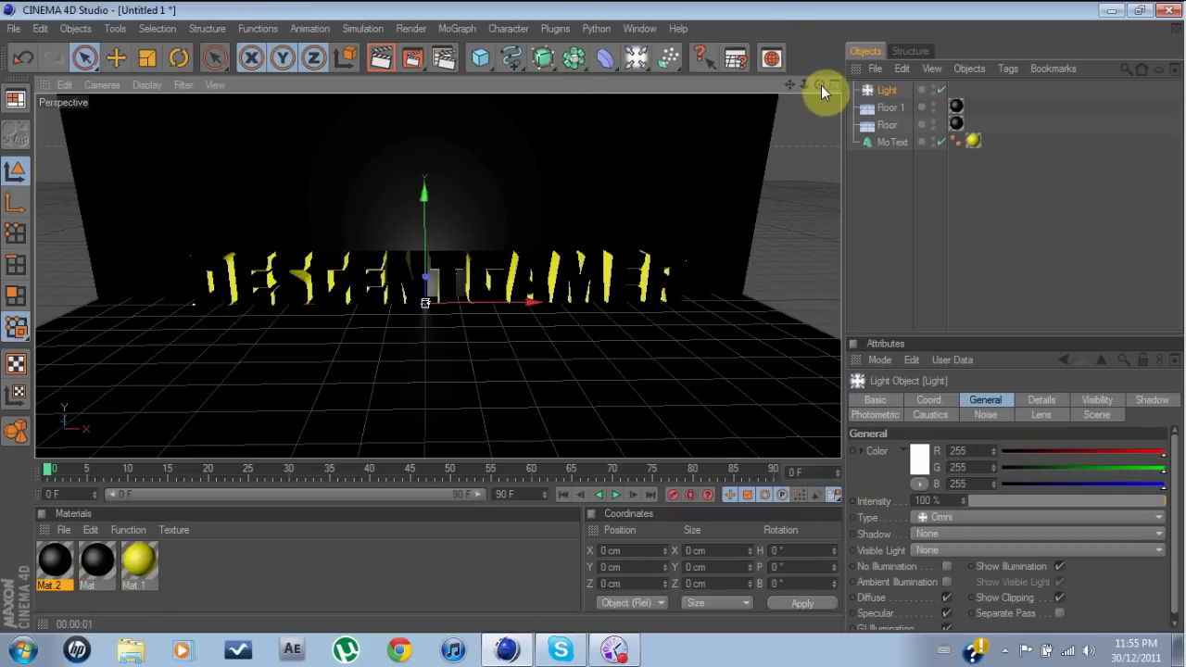
mouse_move(819, 85)
mouse_down()
mouse_move(723, 88)
mouse_move(818, 82)
mouse_up()
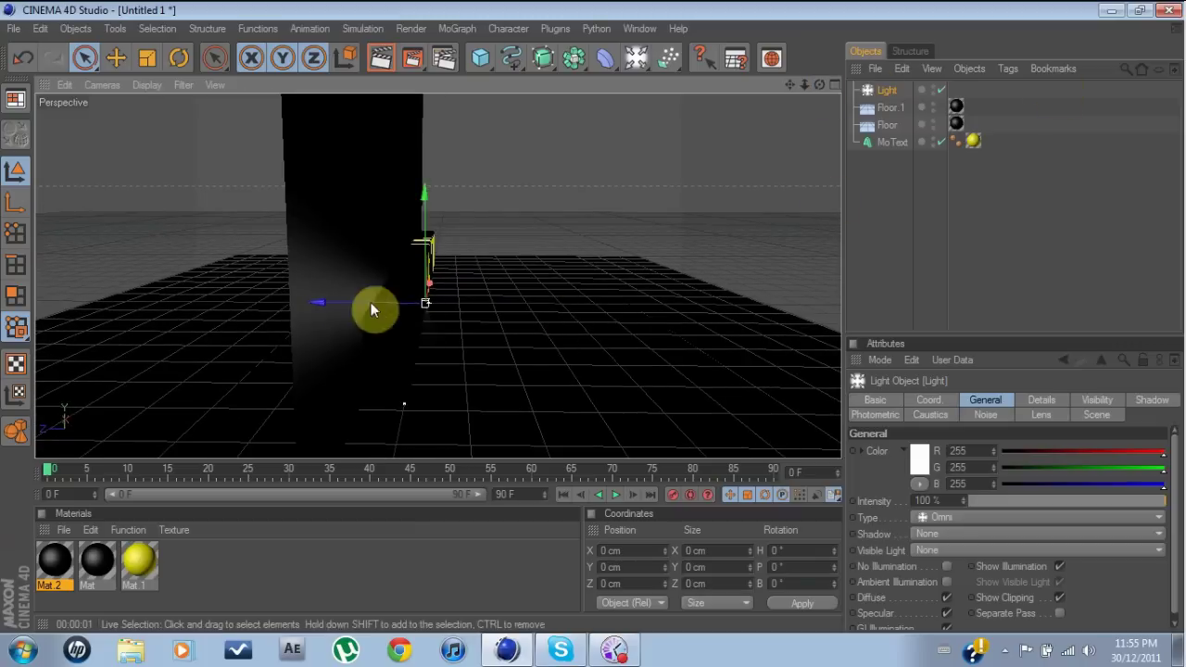
drag(338, 299, 400, 302)
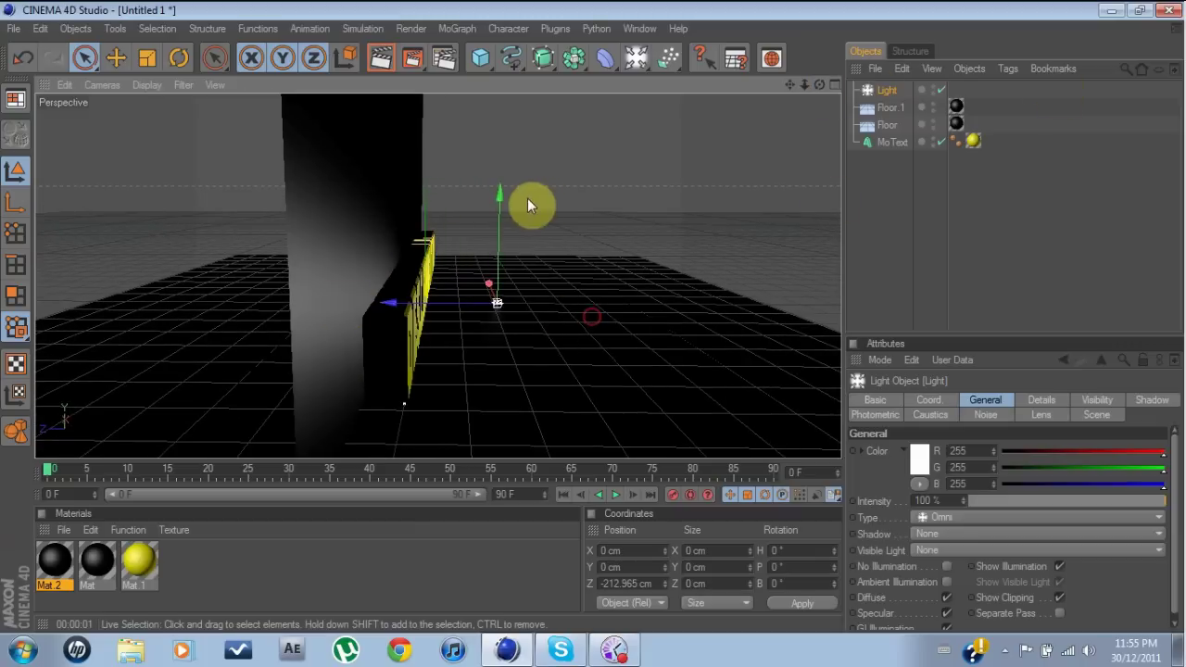
drag(498, 208, 592, 317)
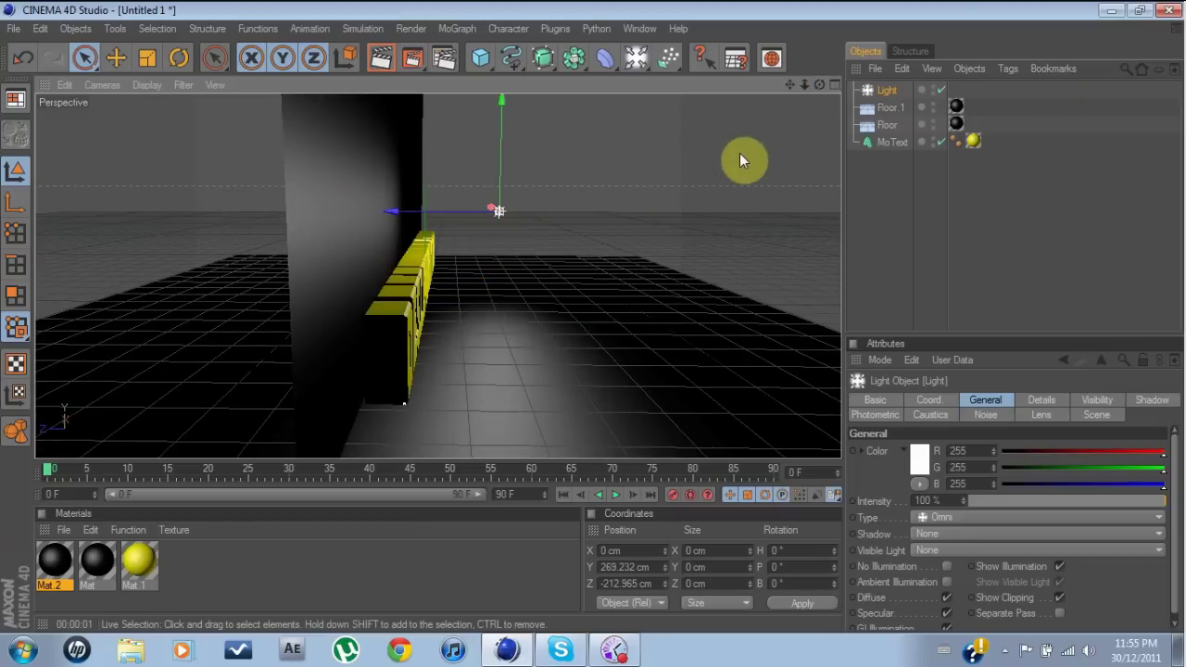
Render the lit scene from the front of the text, then deselect the light.
drag(819, 84, 705, 85)
drag(790, 84, 728, 104)
click(380, 57)
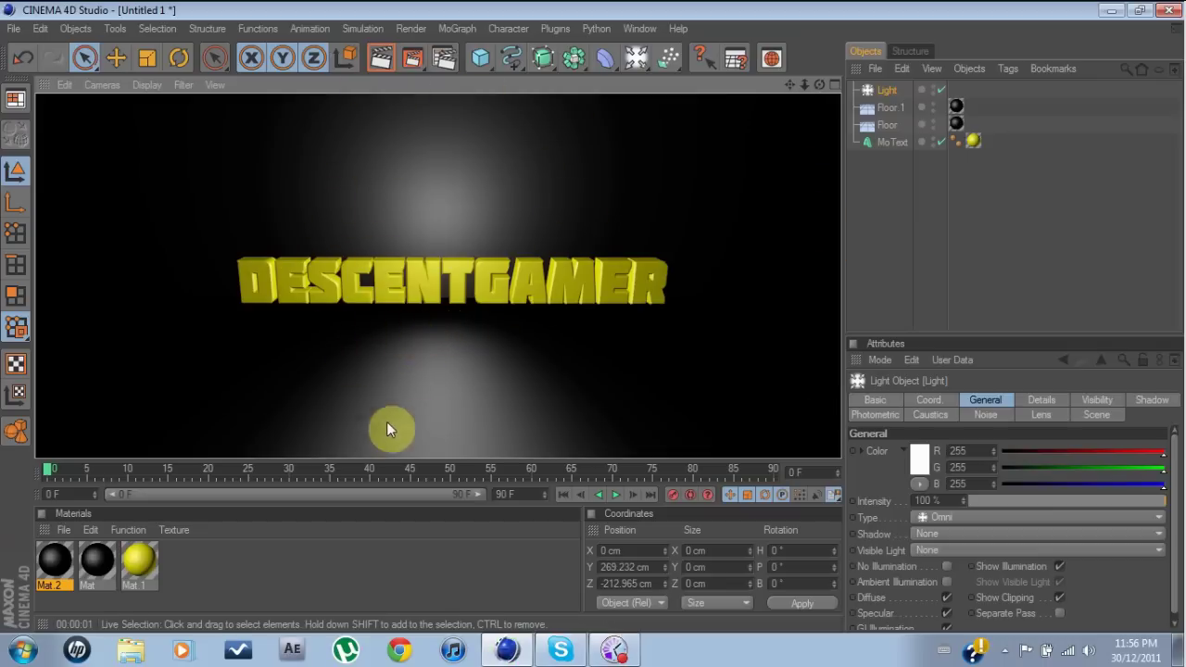
click(754, 148)
scroll(542, 341, up, 3)
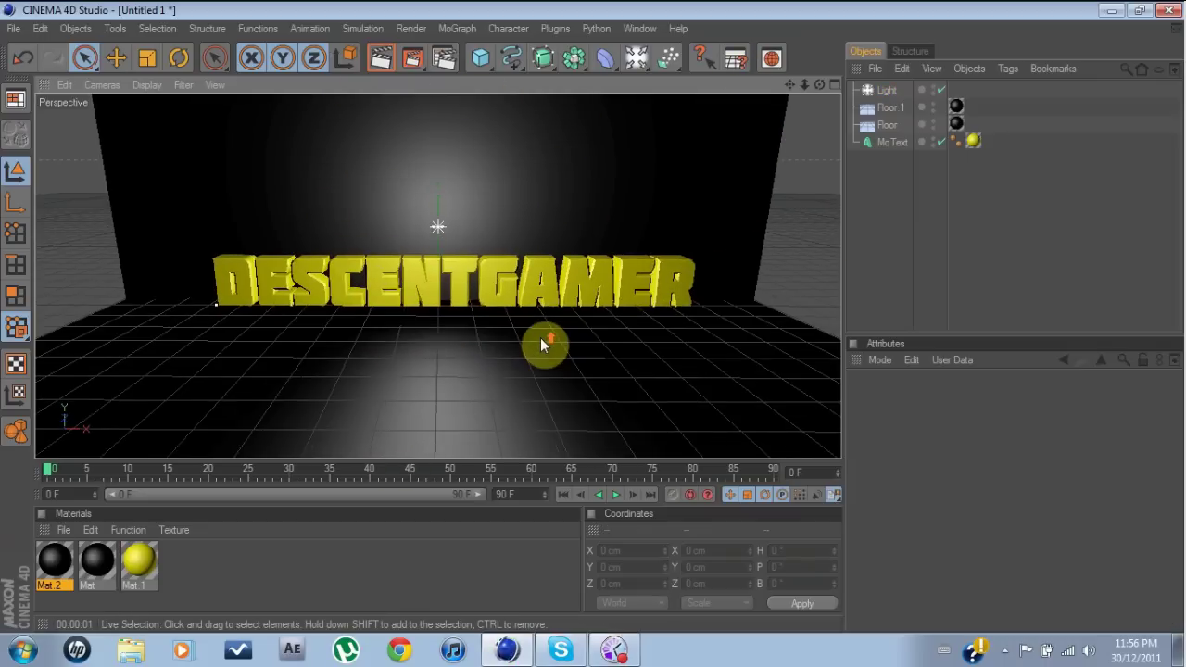
scroll(542, 344, down, 3)
click(516, 217)
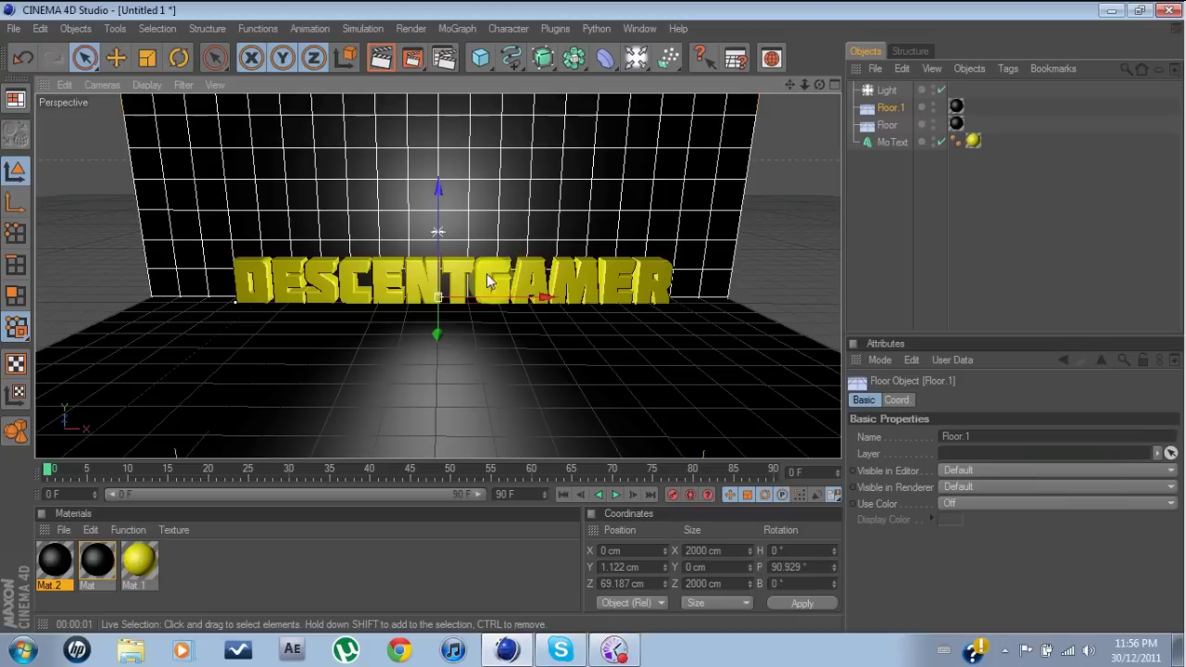
scroll(491, 272, up, 6)
scroll(510, 281, down, 5)
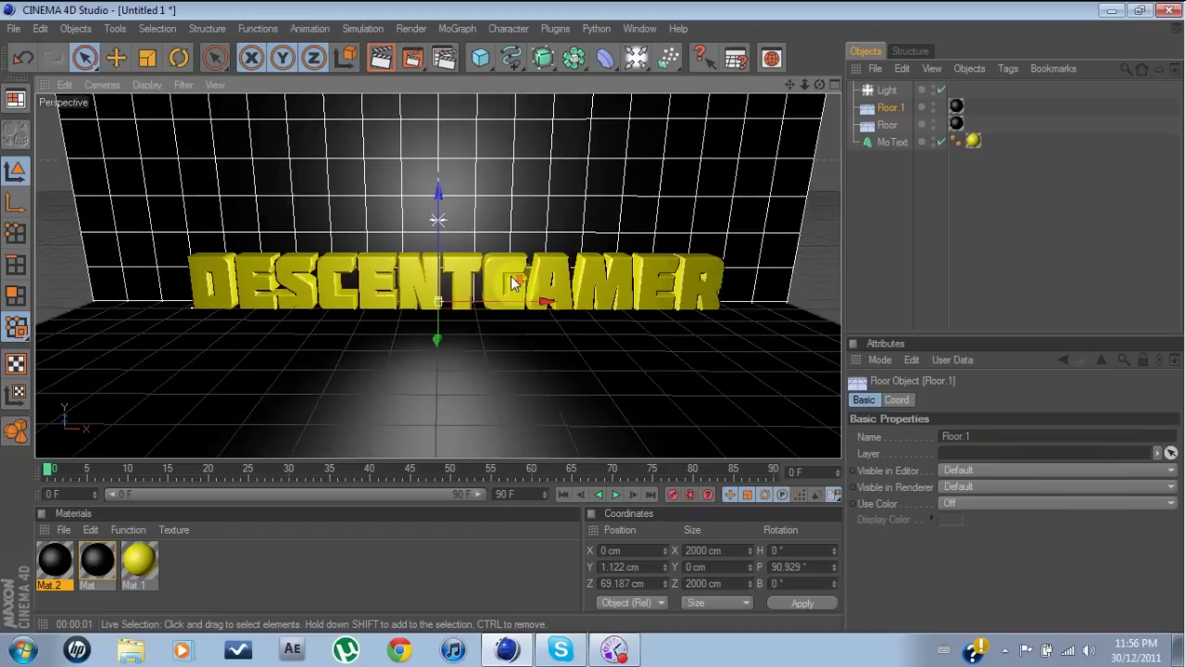
scroll(511, 278, up, 2)
scroll(510, 276, down, 4)
scroll(512, 275, up, 2)
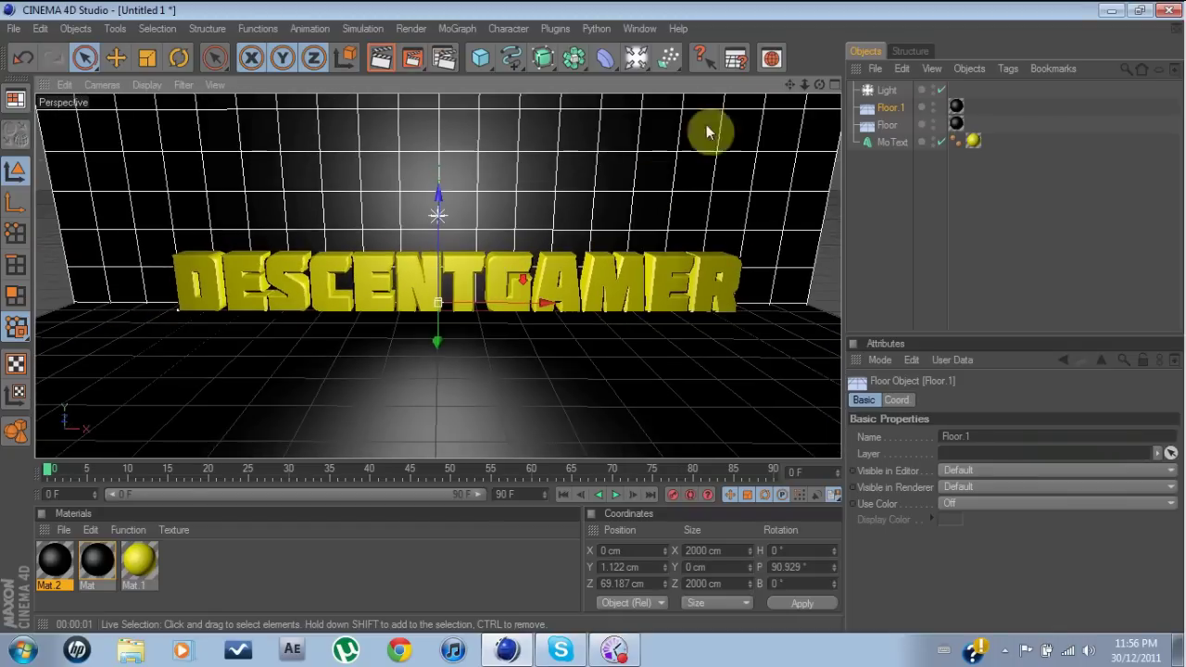
click(637, 57)
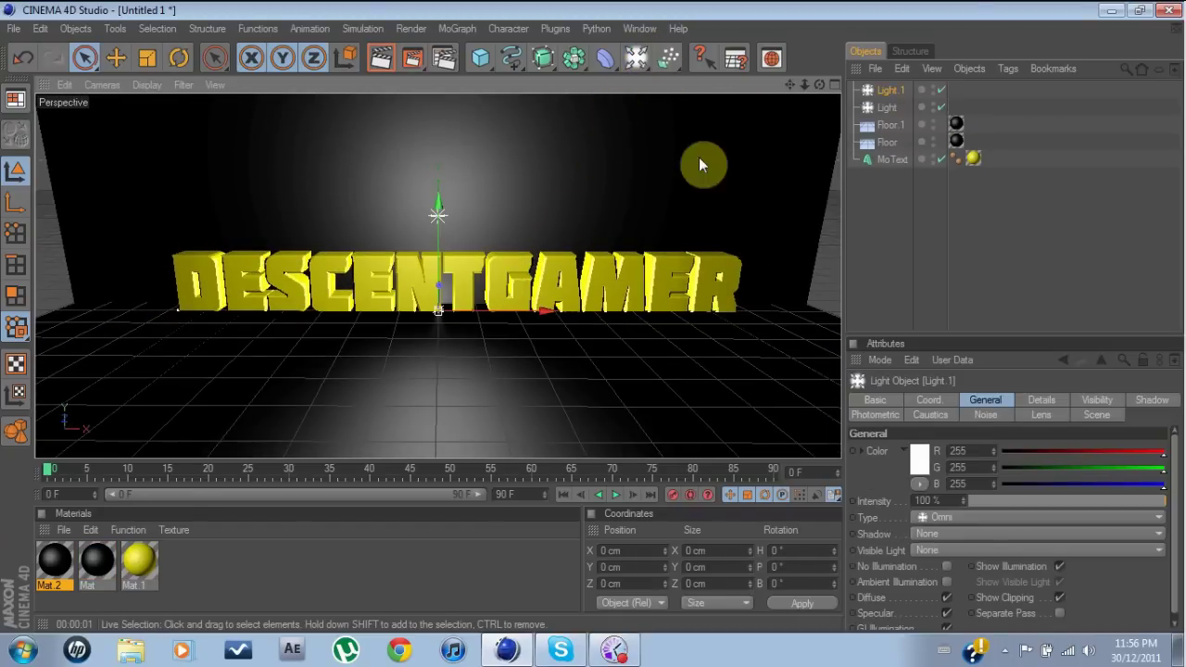
key(Delete)
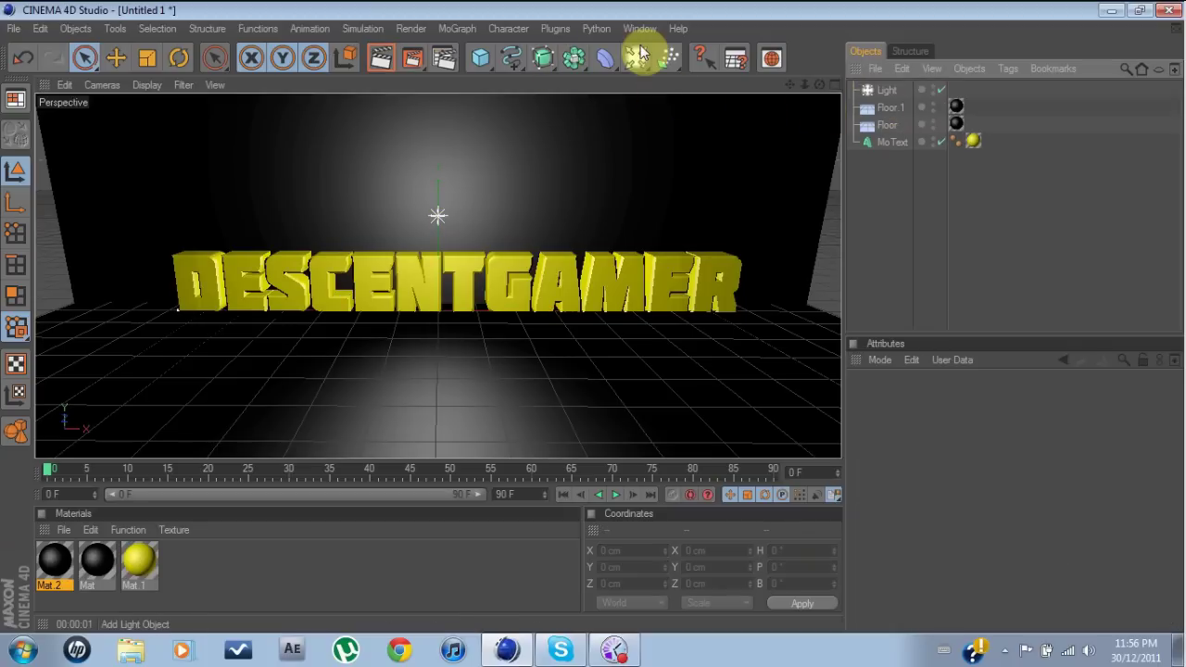
drag(636, 58, 600, 63)
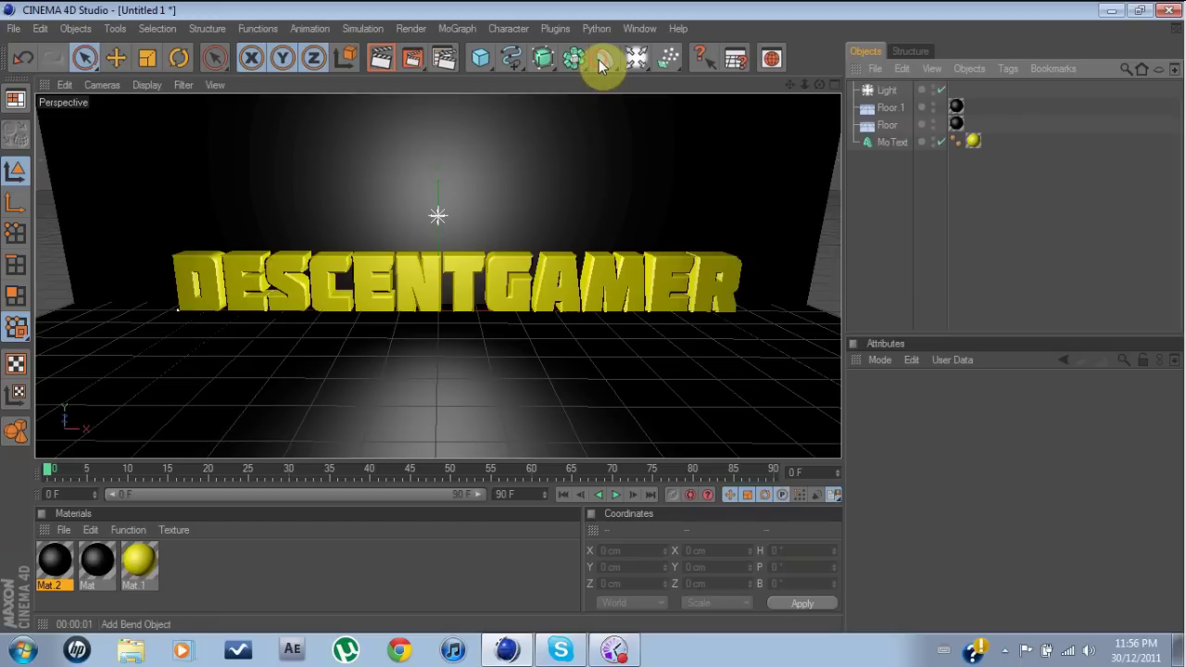
Add a camera to the scene from a front view framing the whole text.
scroll(646, 184, down, 3)
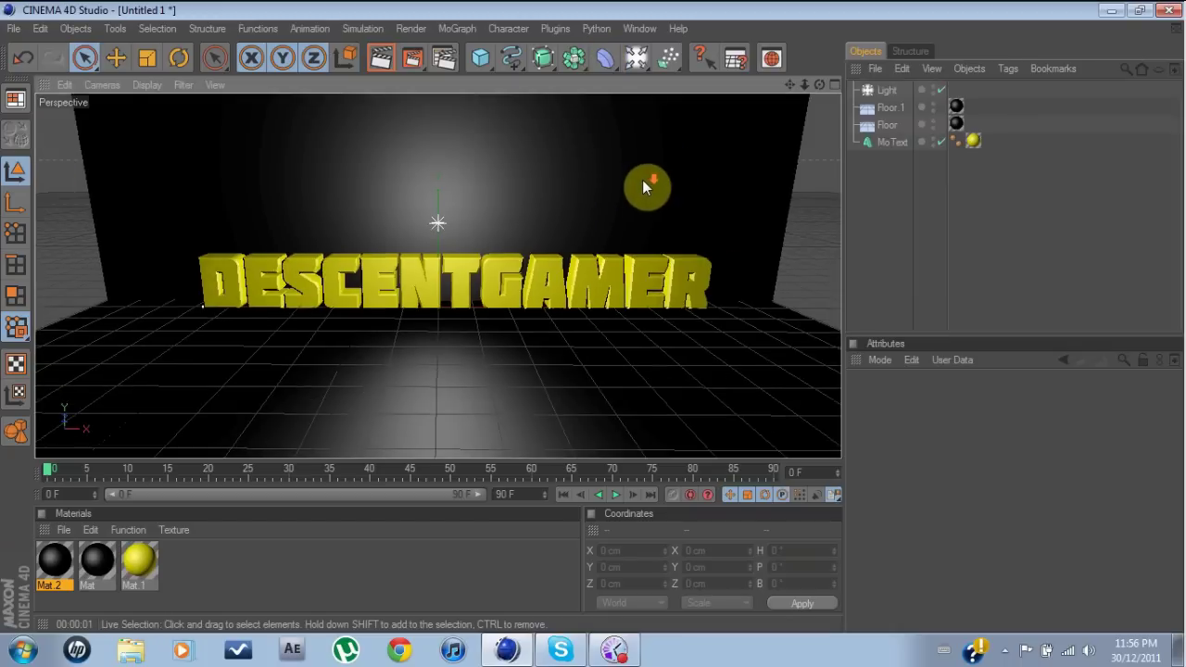
drag(635, 58, 707, 174)
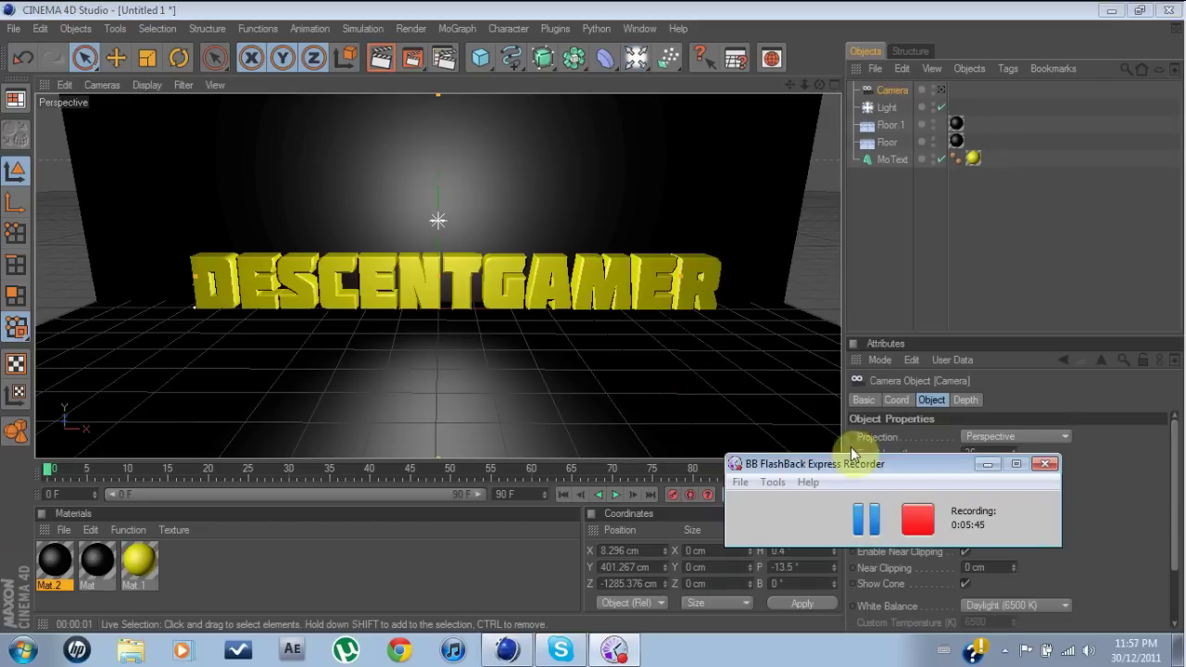
click(988, 464)
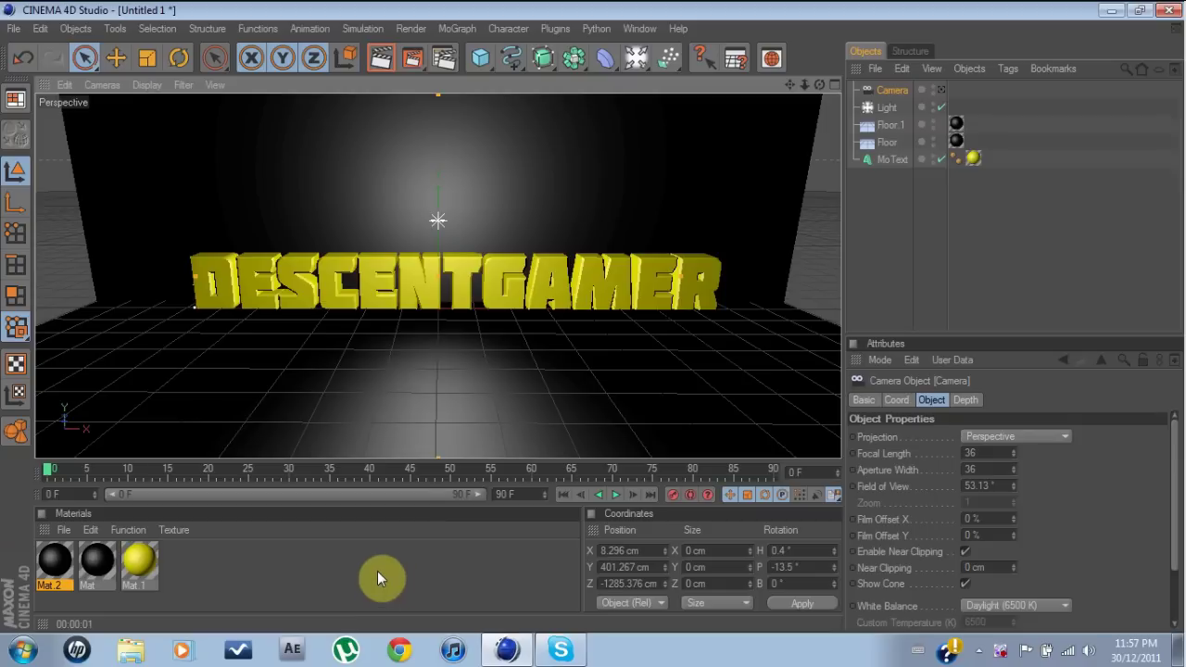
scroll(462, 260, up, 3)
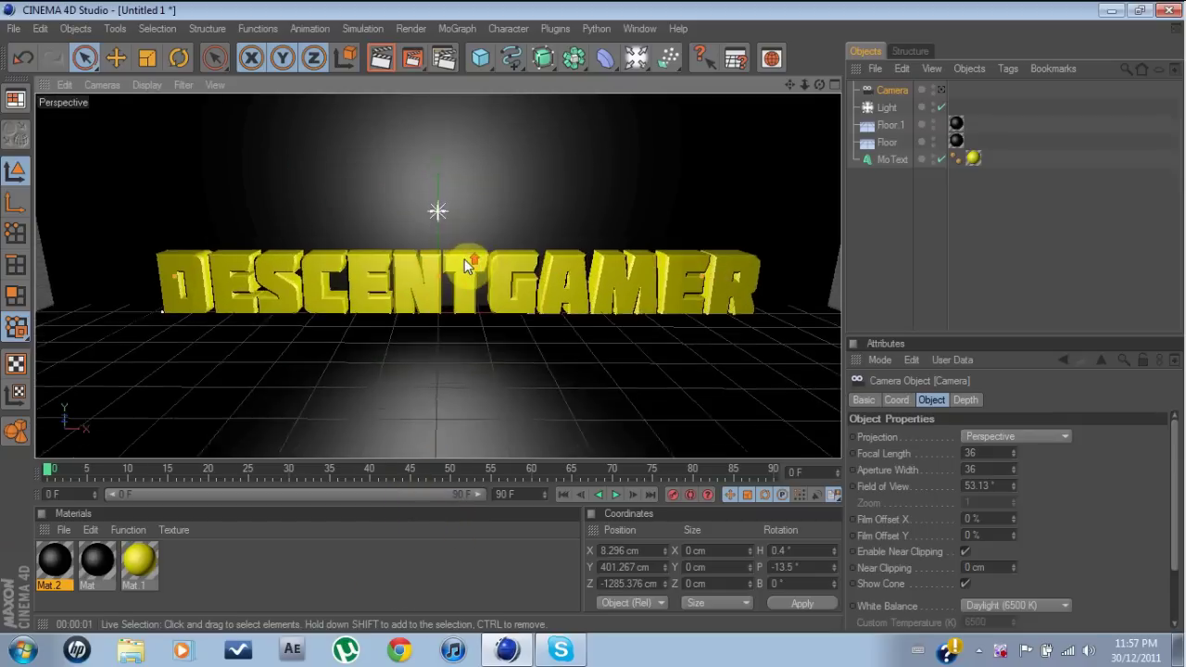
Switch the view to look through the new scene camera.
scroll(466, 264, up, 1)
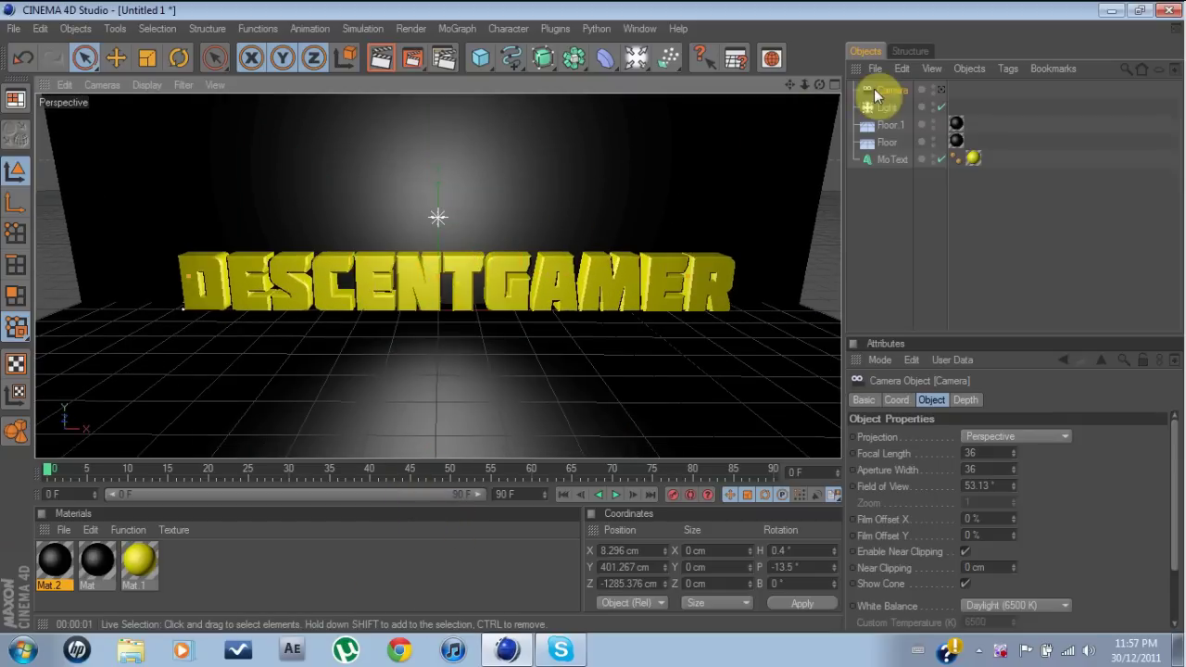
click(98, 85)
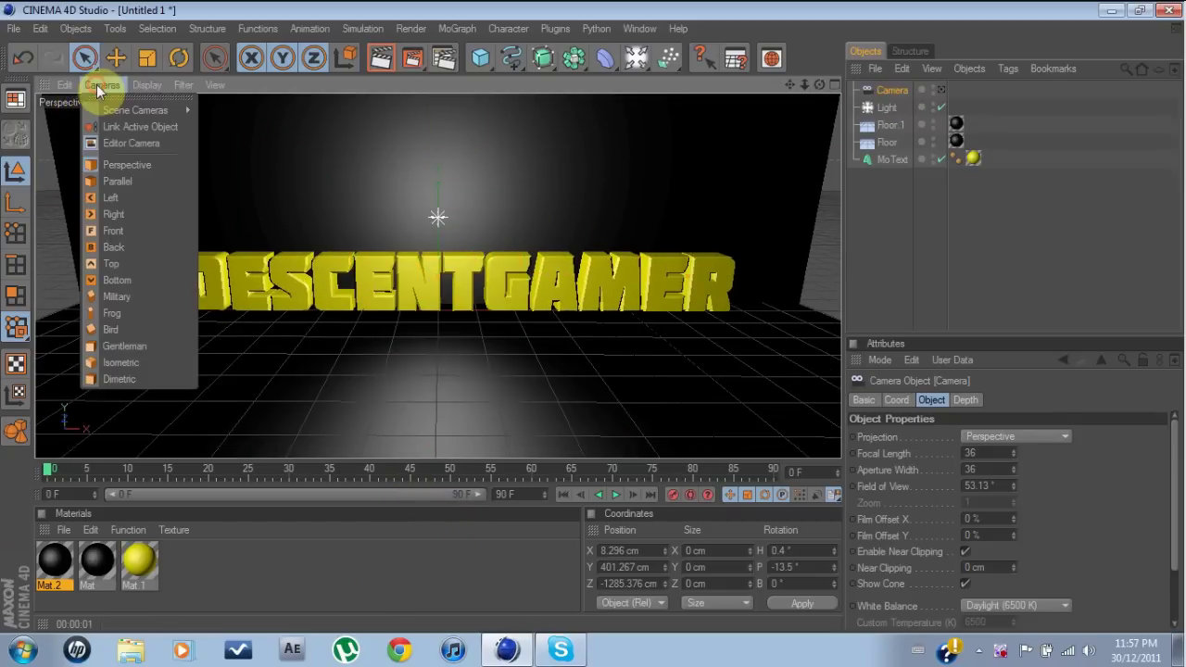
mouse_move(154, 109)
click(216, 111)
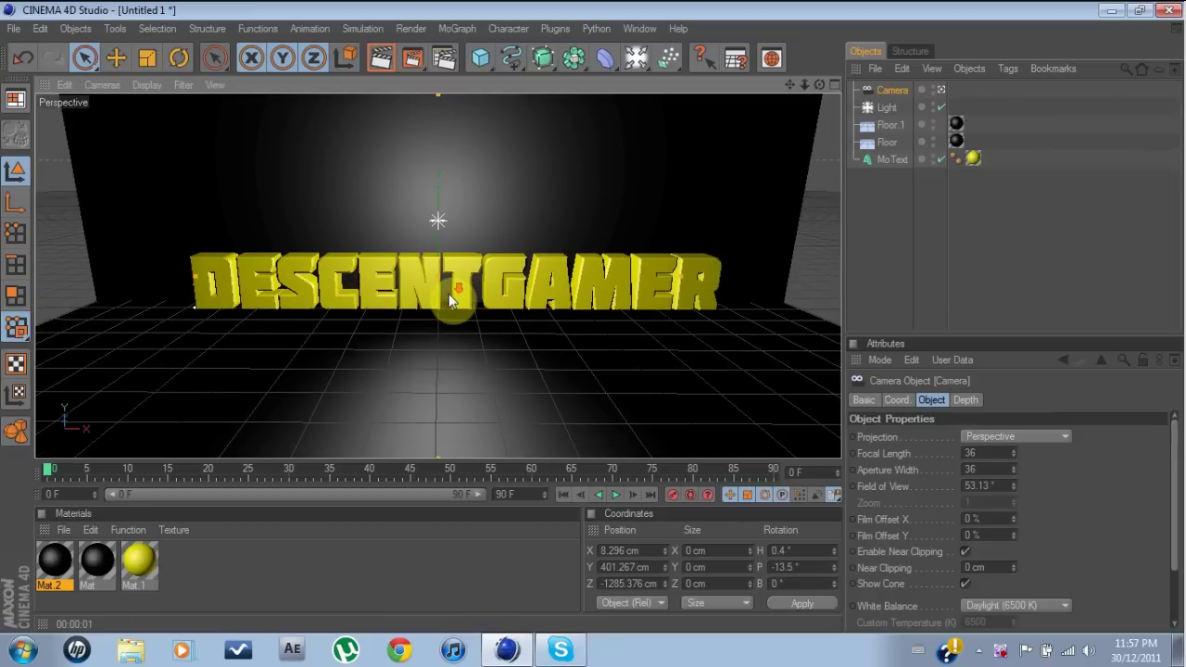
Adjust the camera's distance around the text and widen its field of view to about 61.6°.
scroll(449, 294, down, 3)
scroll(448, 294, up, 5)
scroll(449, 290, down, 3)
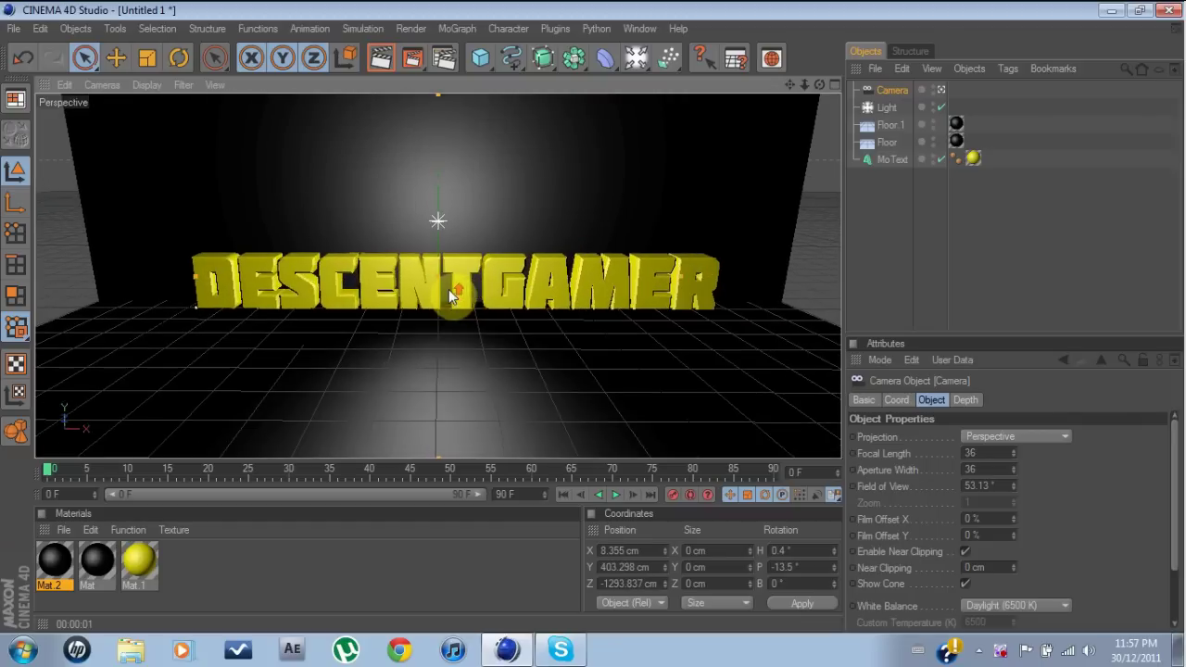
scroll(569, 253, down, 2)
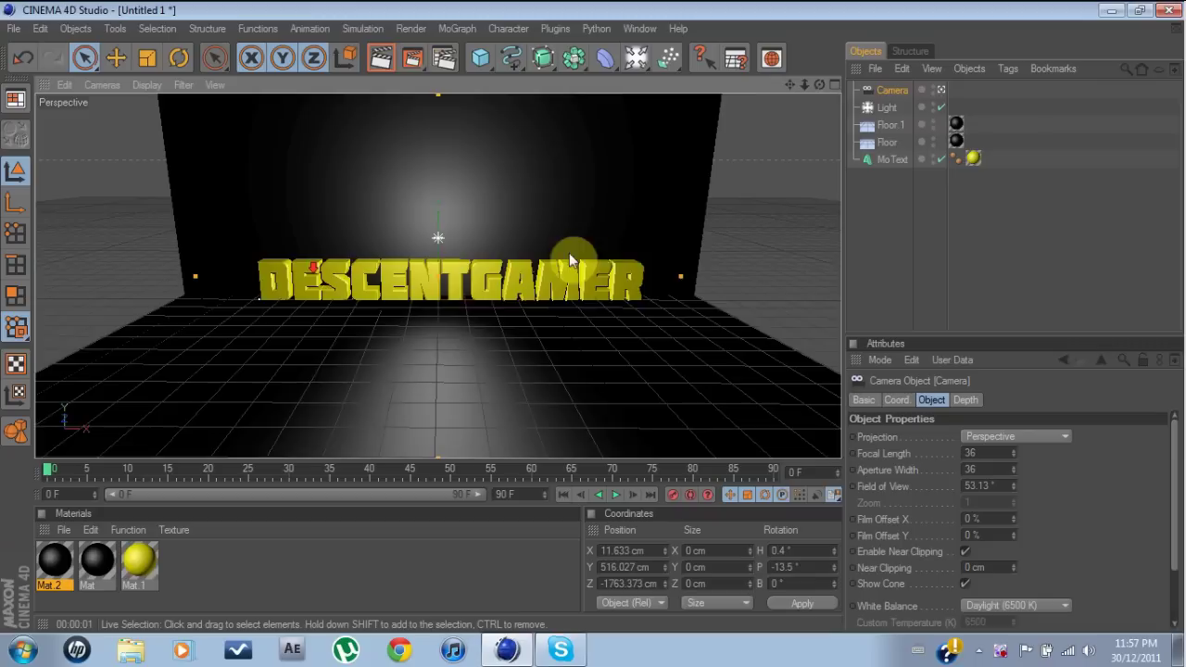
scroll(655, 256, up, 3)
drag(684, 285, 251, 265)
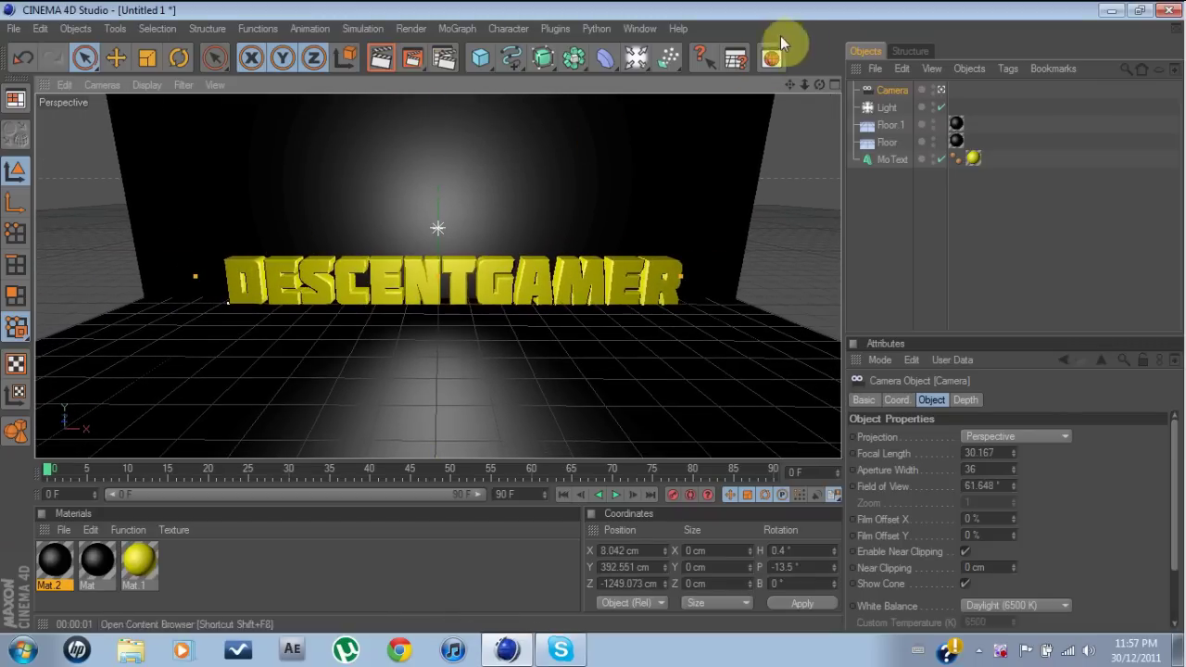
Orbit and shift the camera to centre the whole text, at about X 42 cm, Y 388 cm and Z -1217 cm.
drag(819, 85, 790, 84)
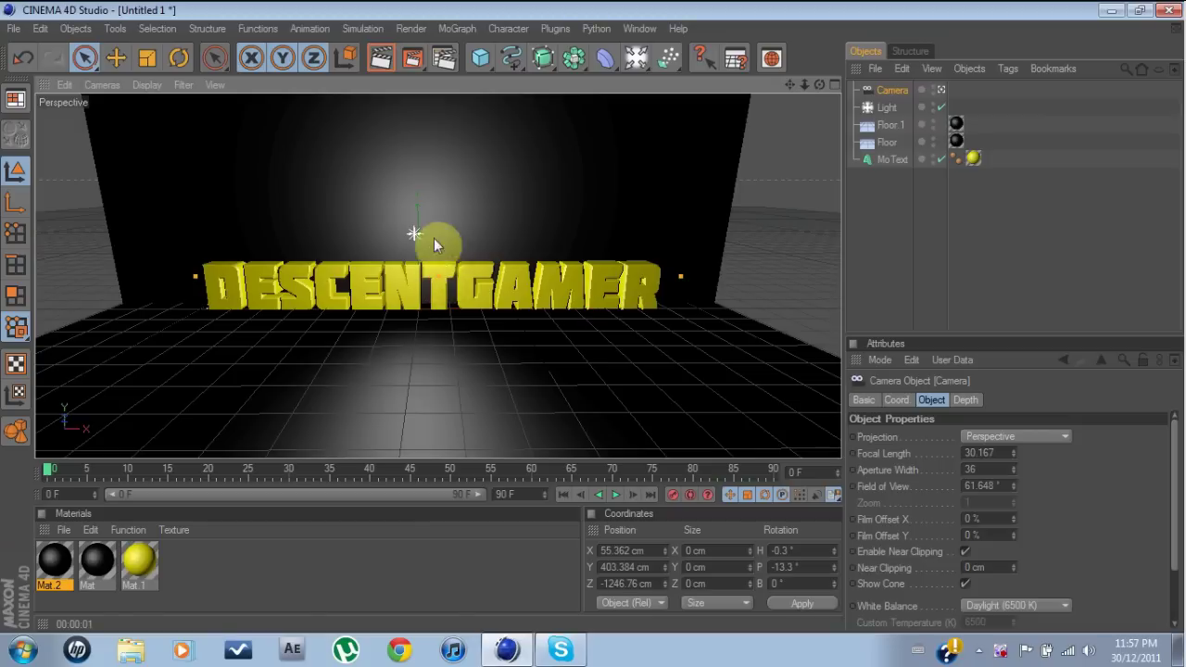
scroll(201, 267, up, 5)
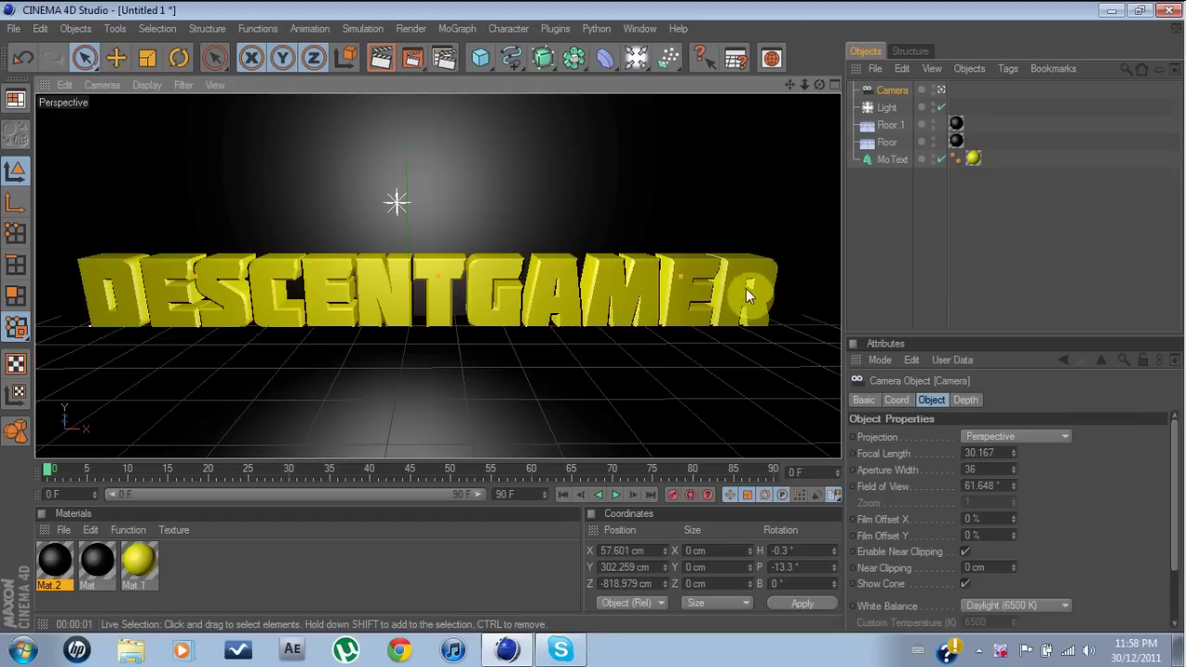
scroll(615, 315, down, 6)
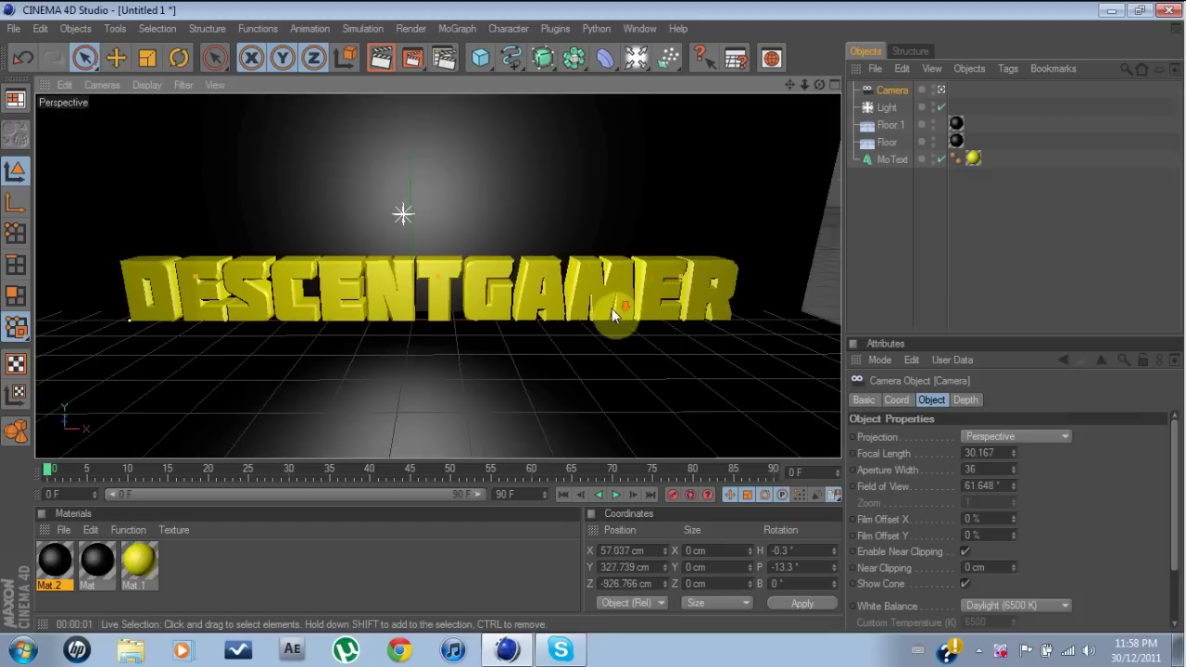
scroll(612, 315, up, 2)
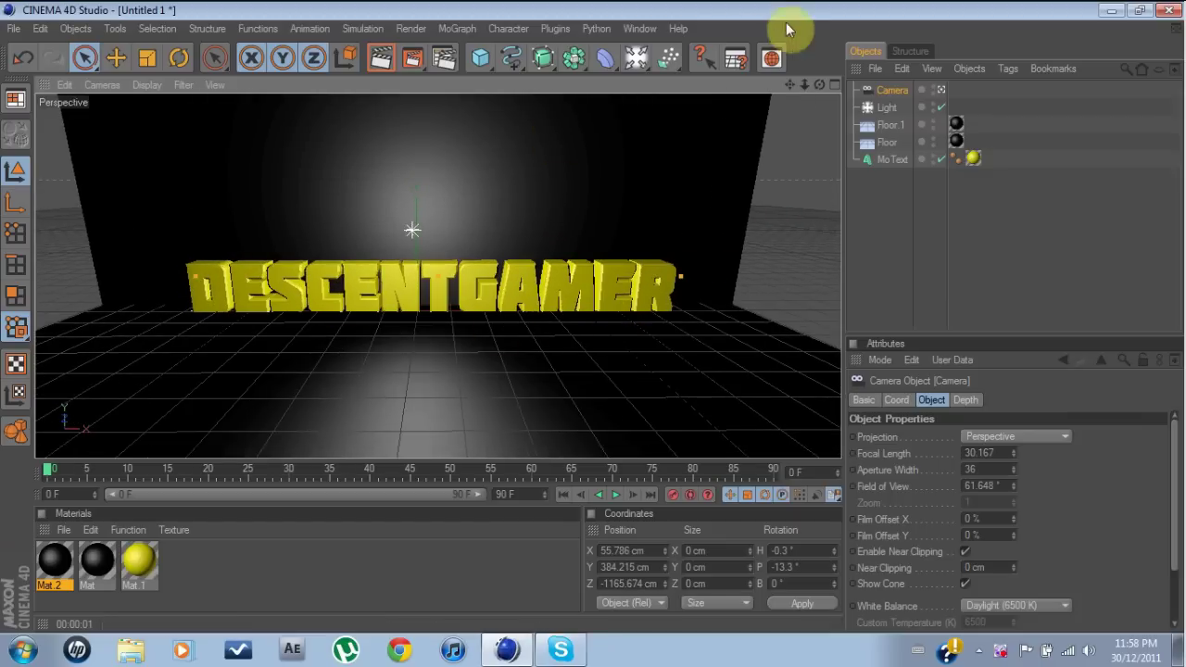
drag(790, 86, 735, 134)
drag(803, 85, 771, 85)
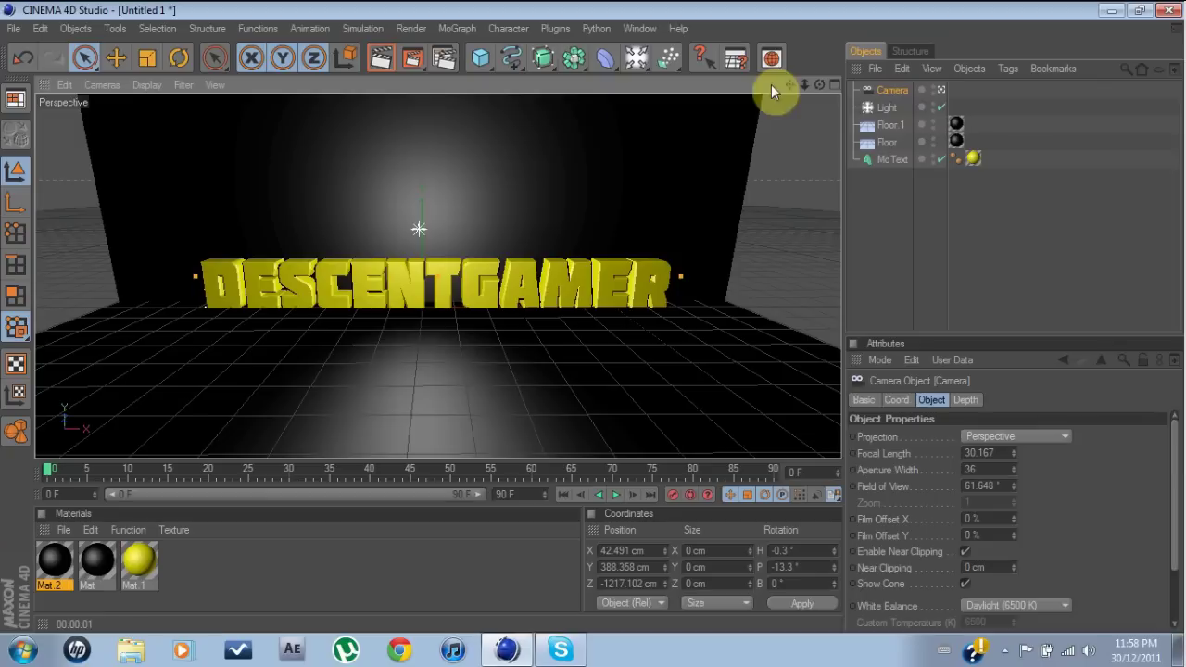
Extend the animation to 300 frames and stretch the visible timeline range to cover frames 0 to 300.
click(497, 229)
click(460, 330)
click(446, 289)
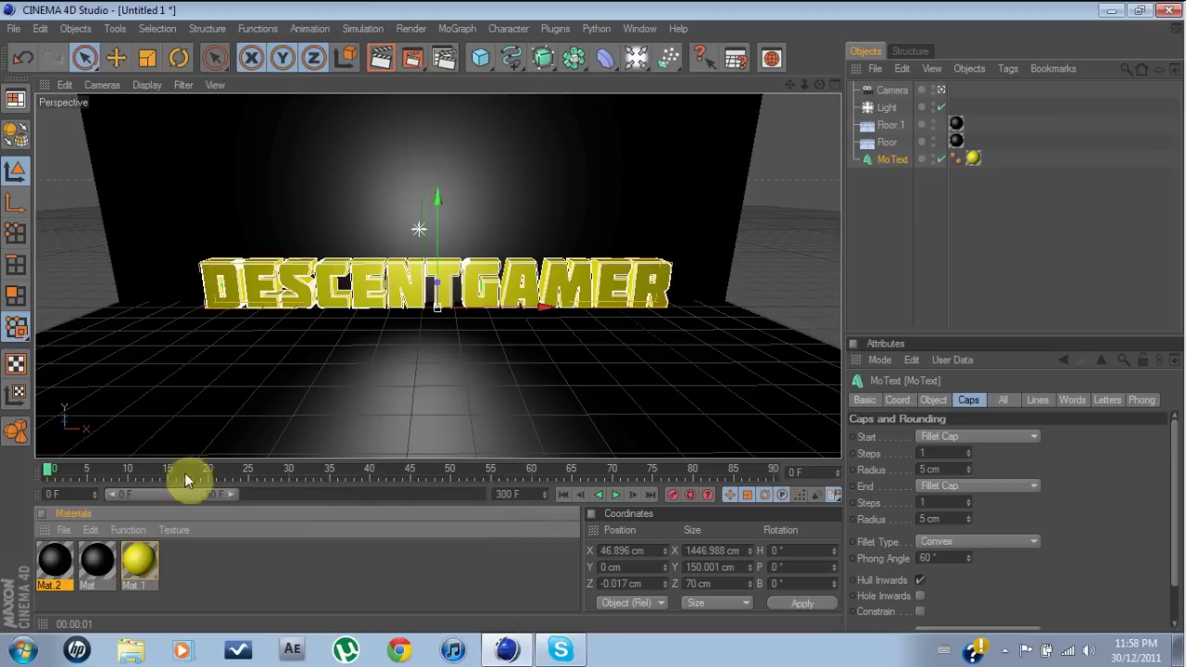
drag(228, 496, 319, 498)
drag(47, 472, 766, 477)
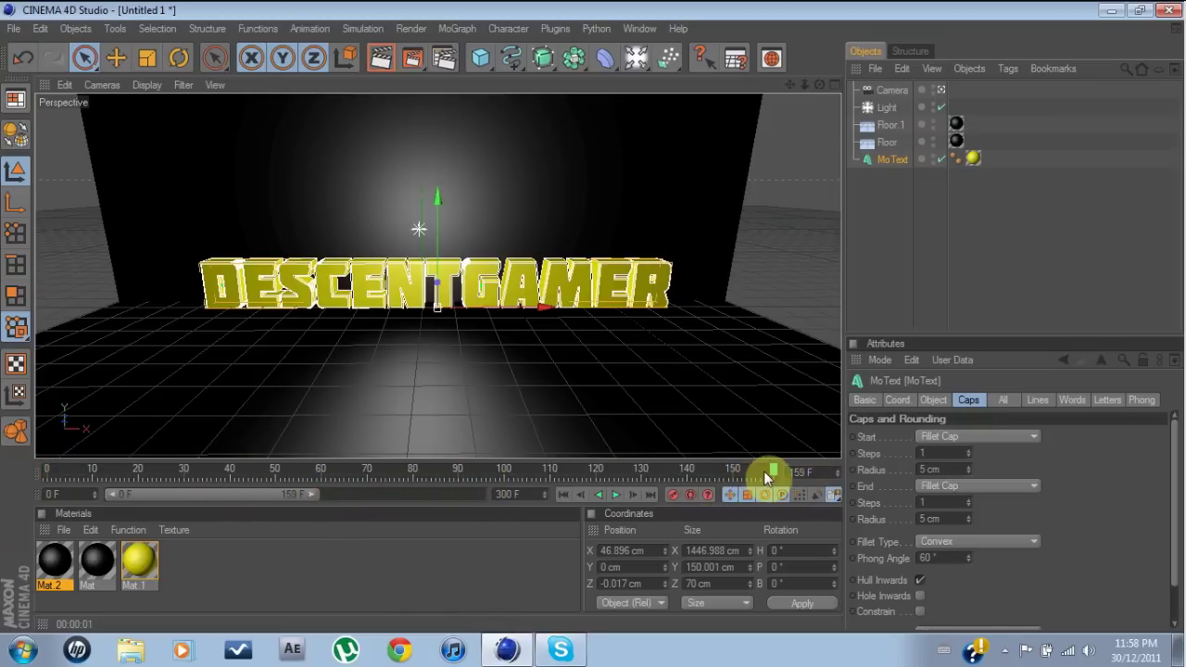
drag(164, 461, 1, 460)
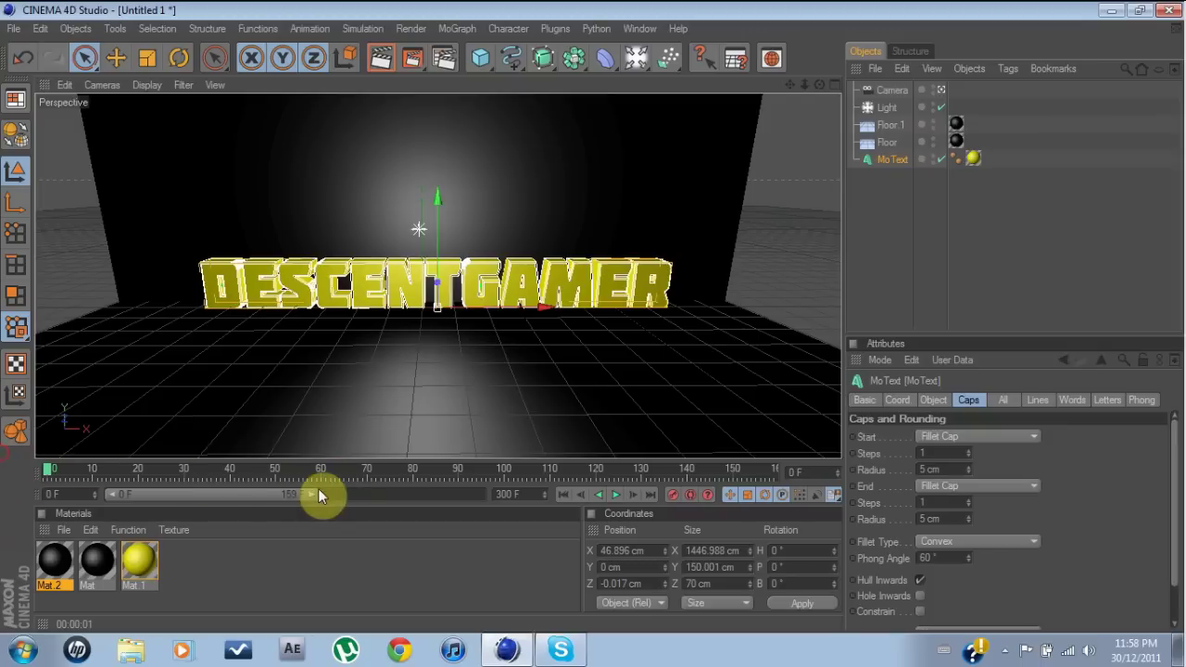
drag(320, 499, 508, 497)
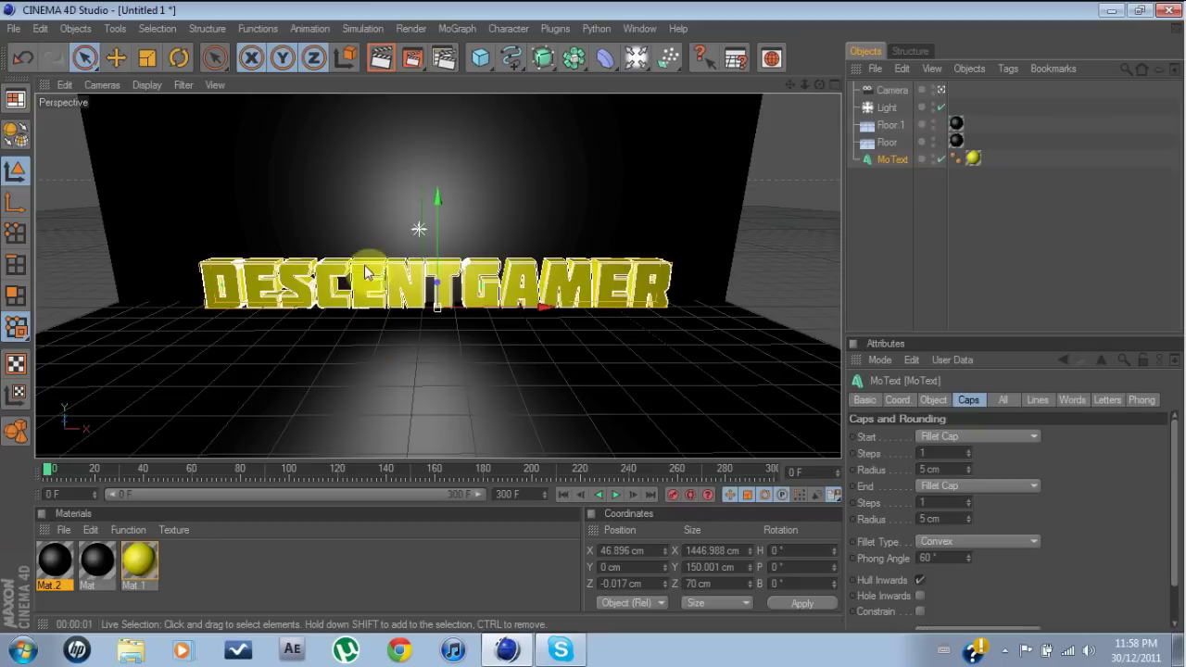
Try to set up an opening view with the camera pushed right up against the text at frame 0.
click(135, 231)
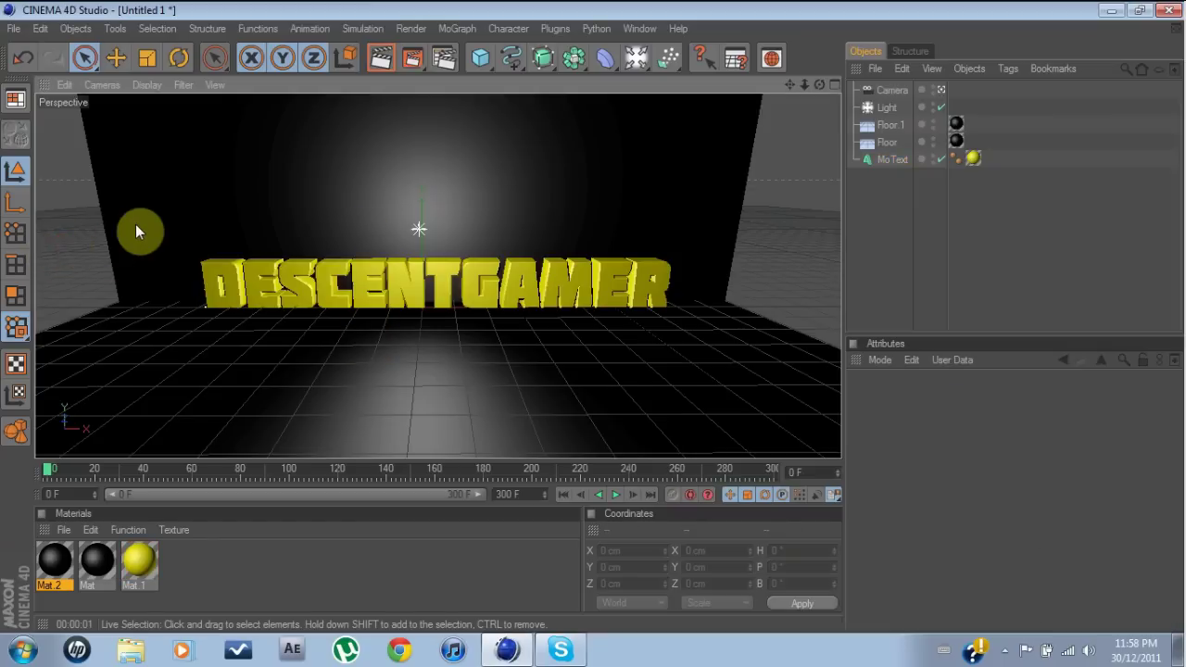
click(50, 468)
click(290, 359)
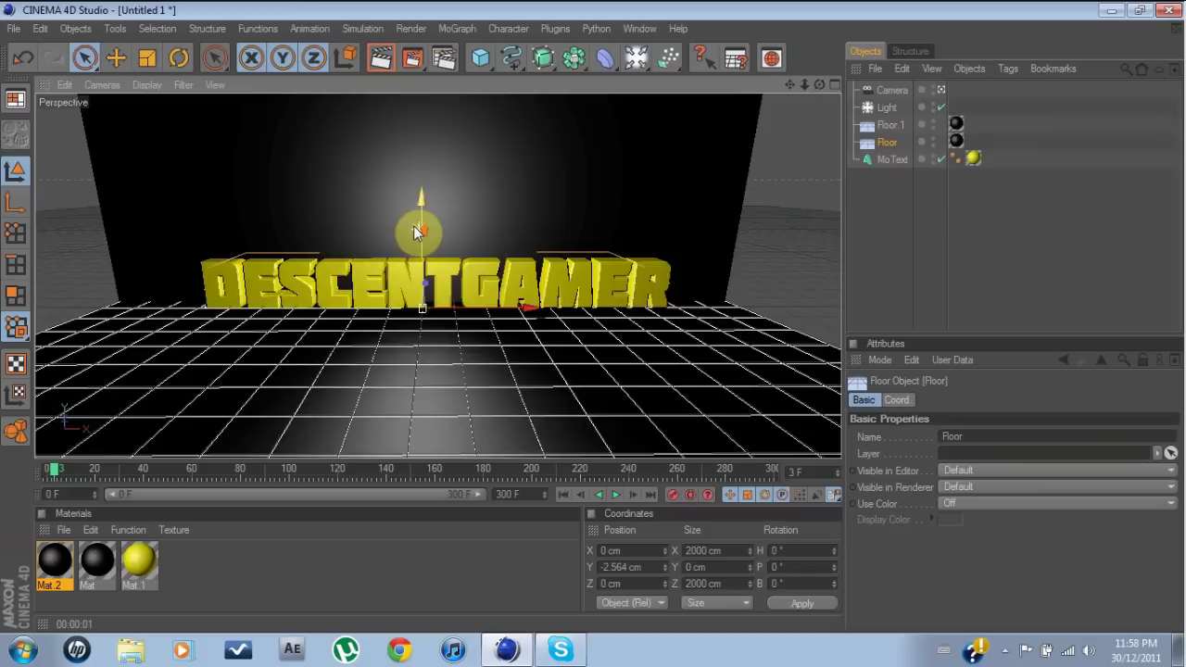
scroll(410, 226, up, 3)
scroll(411, 223, down, 3)
scroll(413, 228, up, 2)
scroll(413, 229, up, 10)
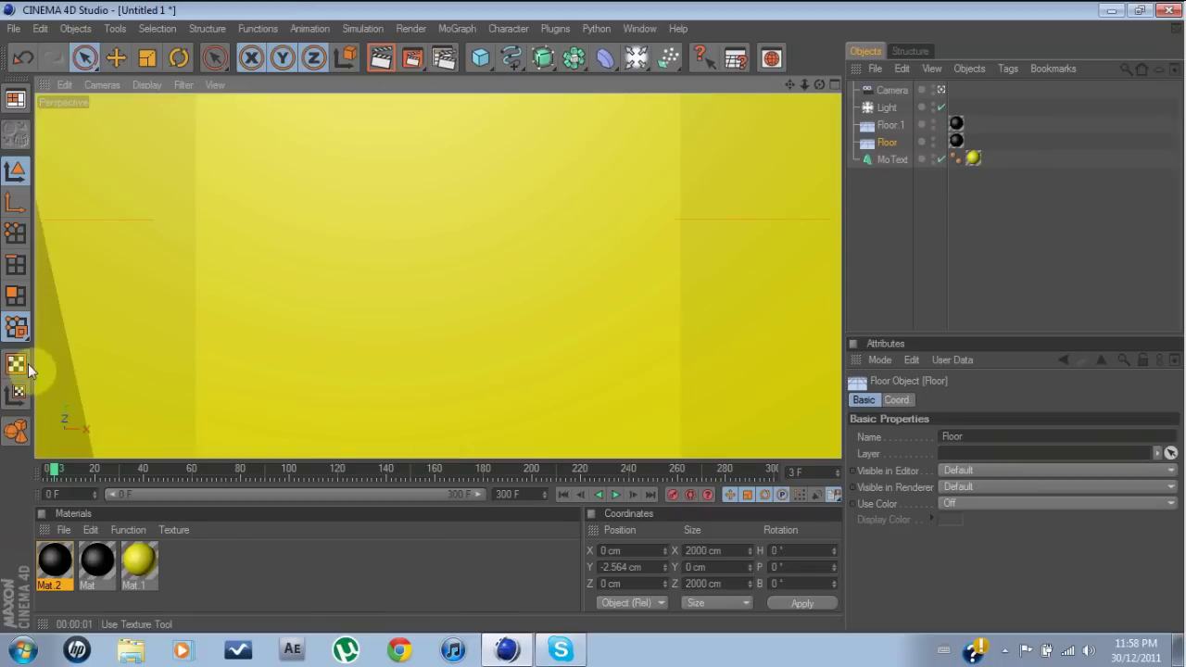
scroll(248, 449, down, 5)
scroll(345, 319, up, 5)
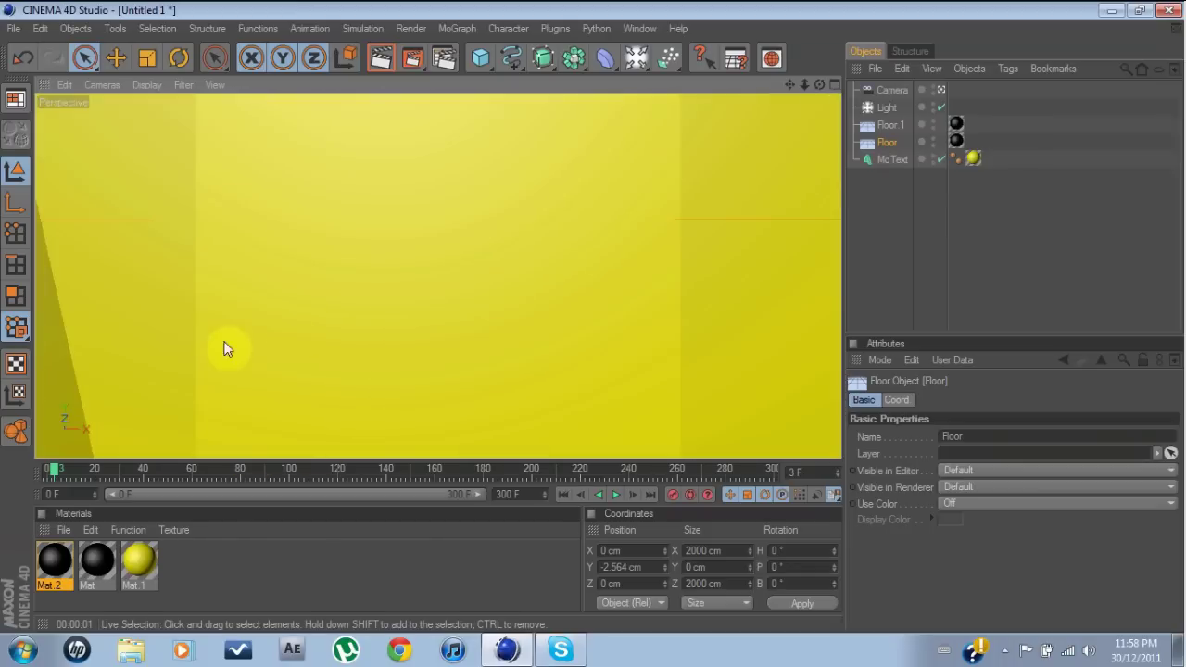
scroll(225, 348, down, 8)
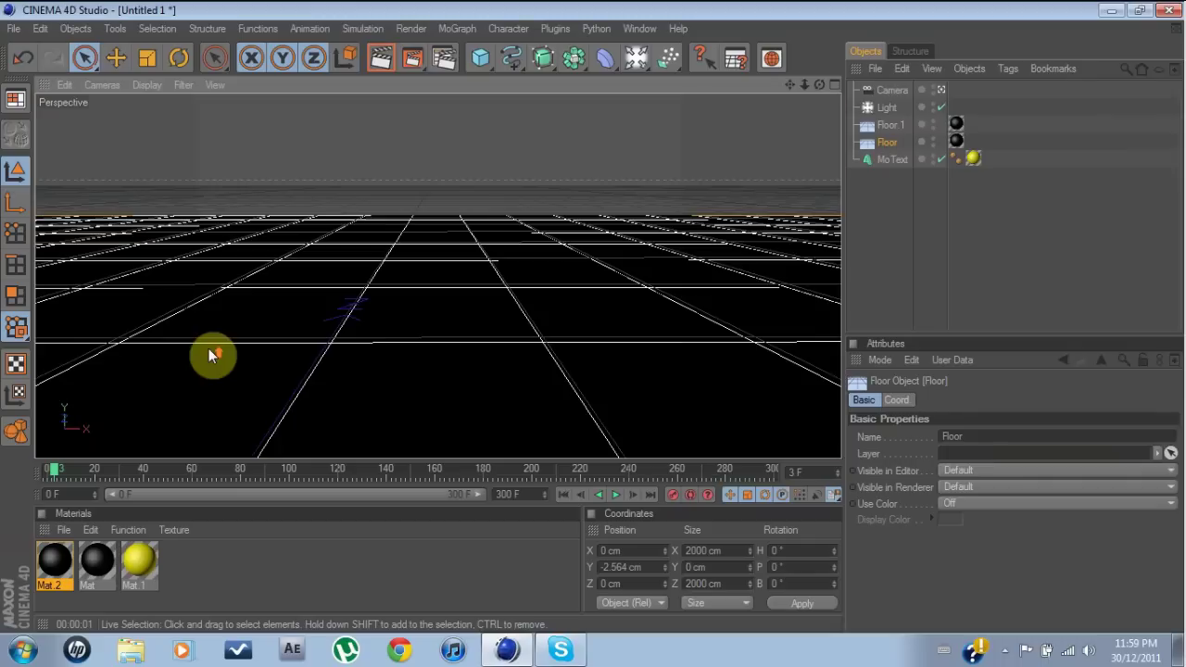
scroll(208, 348, up, 8)
scroll(208, 349, down, 8)
scroll(419, 363, up, 8)
scroll(419, 362, up, 5)
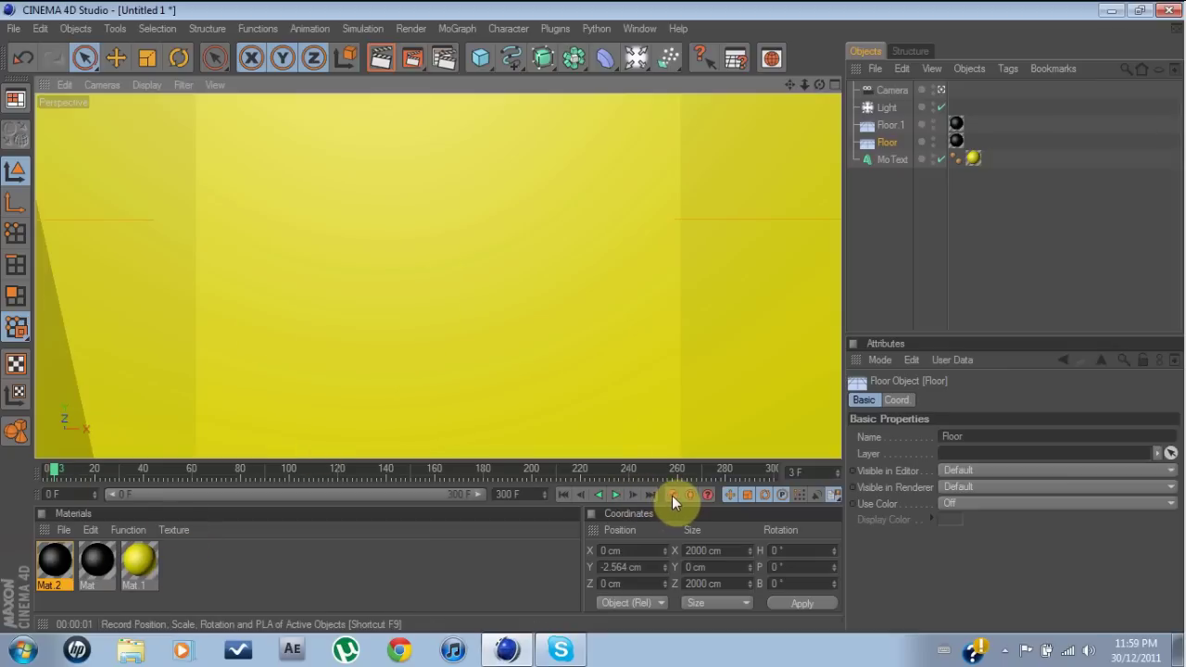
drag(58, 475, 46, 476)
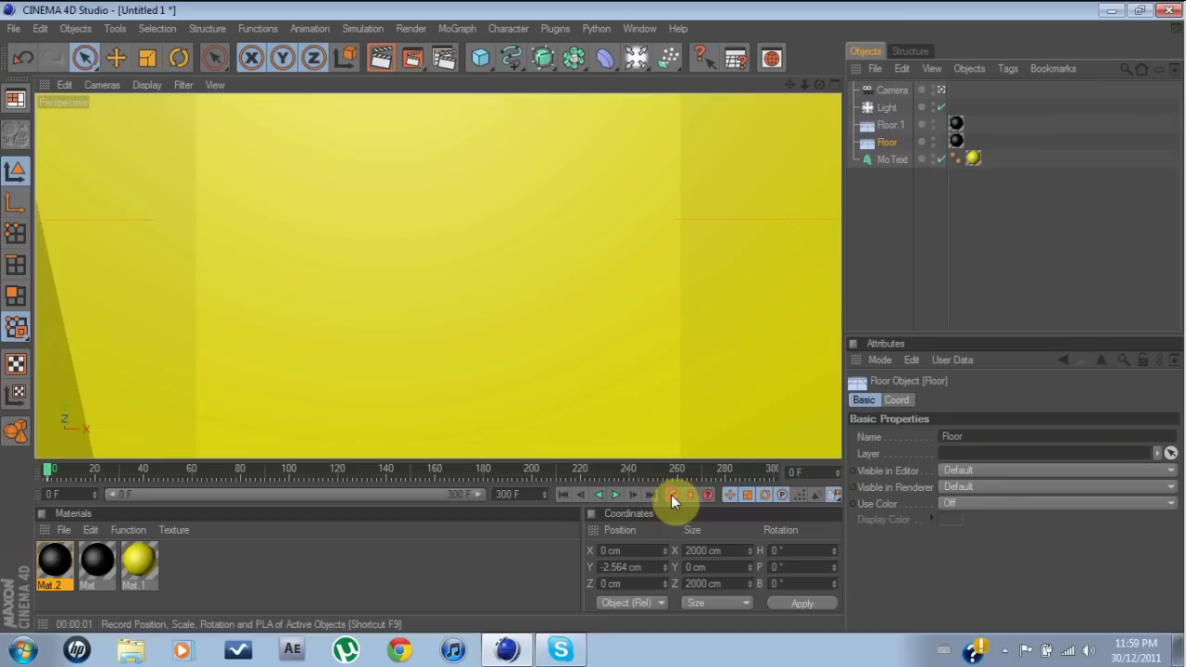
Move to frame 50 and pull the camera back to frame the whole text.
drag(47, 469, 180, 477)
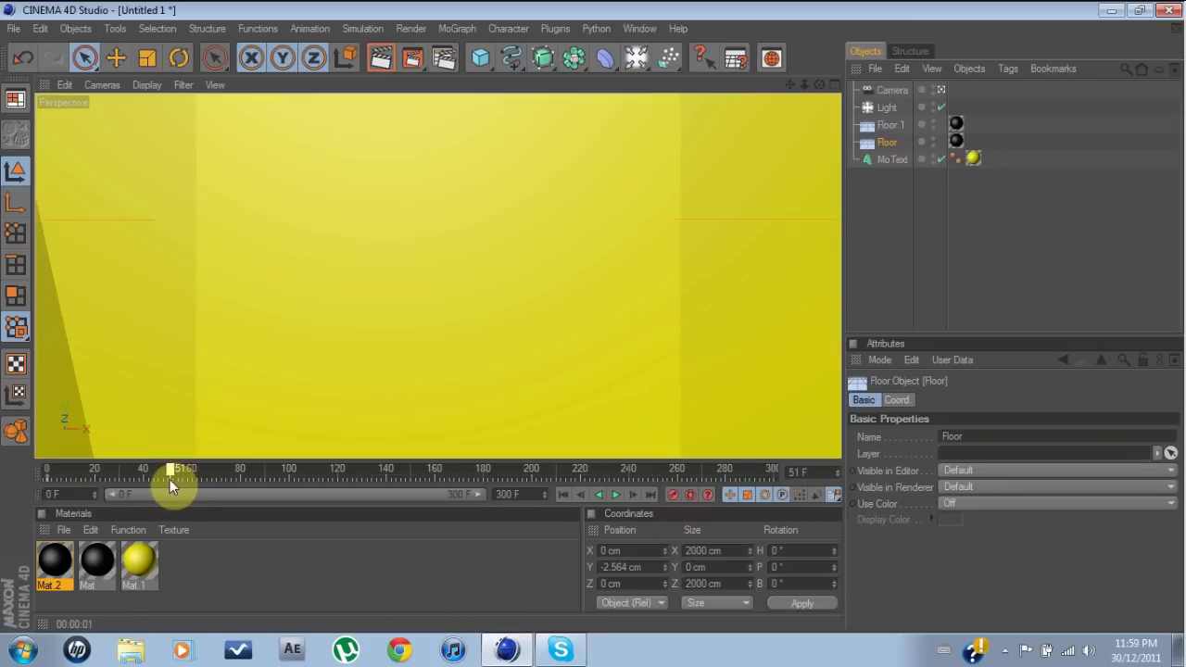
scroll(234, 331, down, 10)
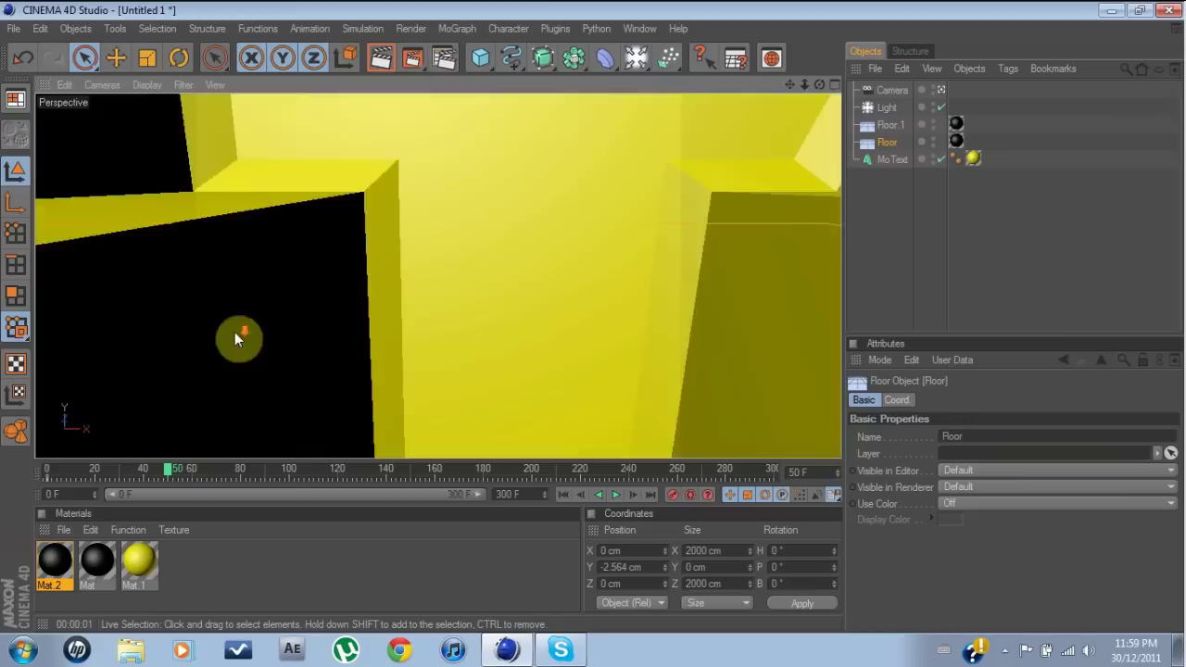
scroll(234, 331, down, 5)
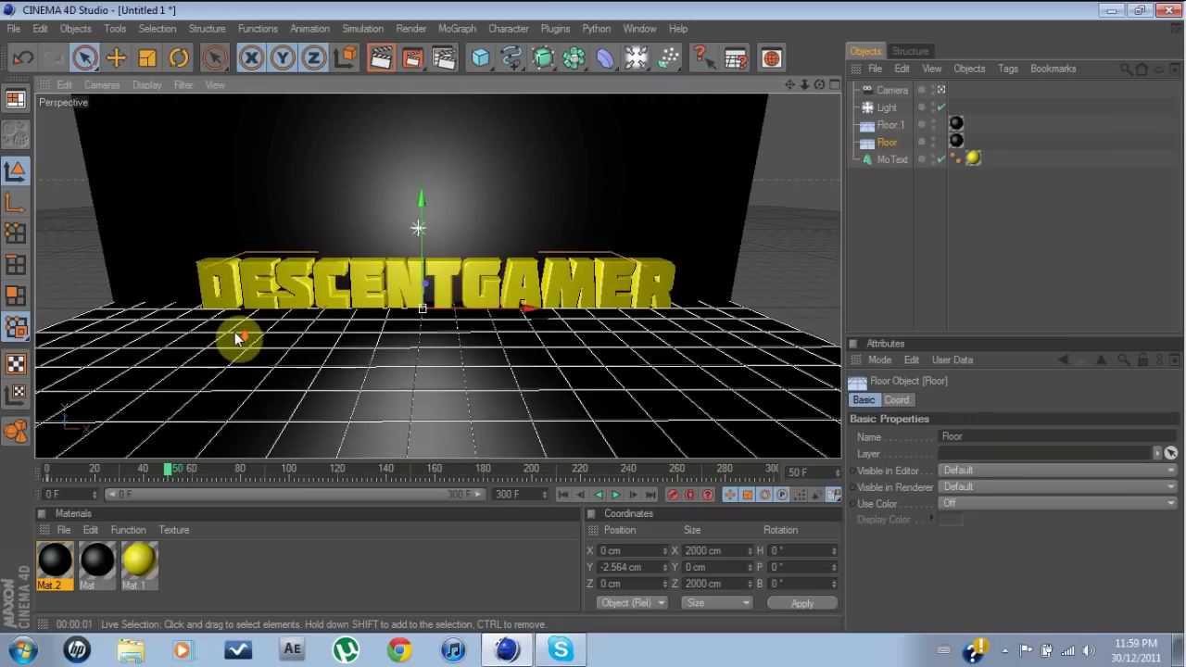
scroll(234, 332, up, 2)
scroll(234, 332, down, 2)
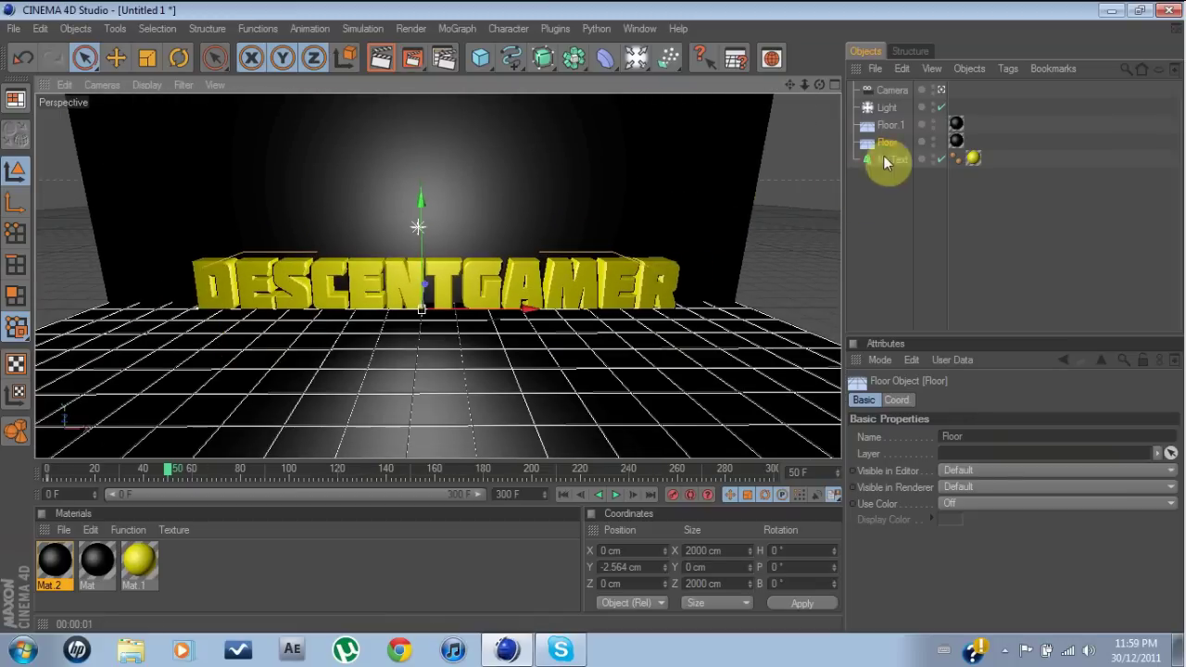
Select the camera, frame the whole text from about -1192 cm on Z, and record a keyframe at frame 60.
click(873, 89)
scroll(519, 302, up, 1)
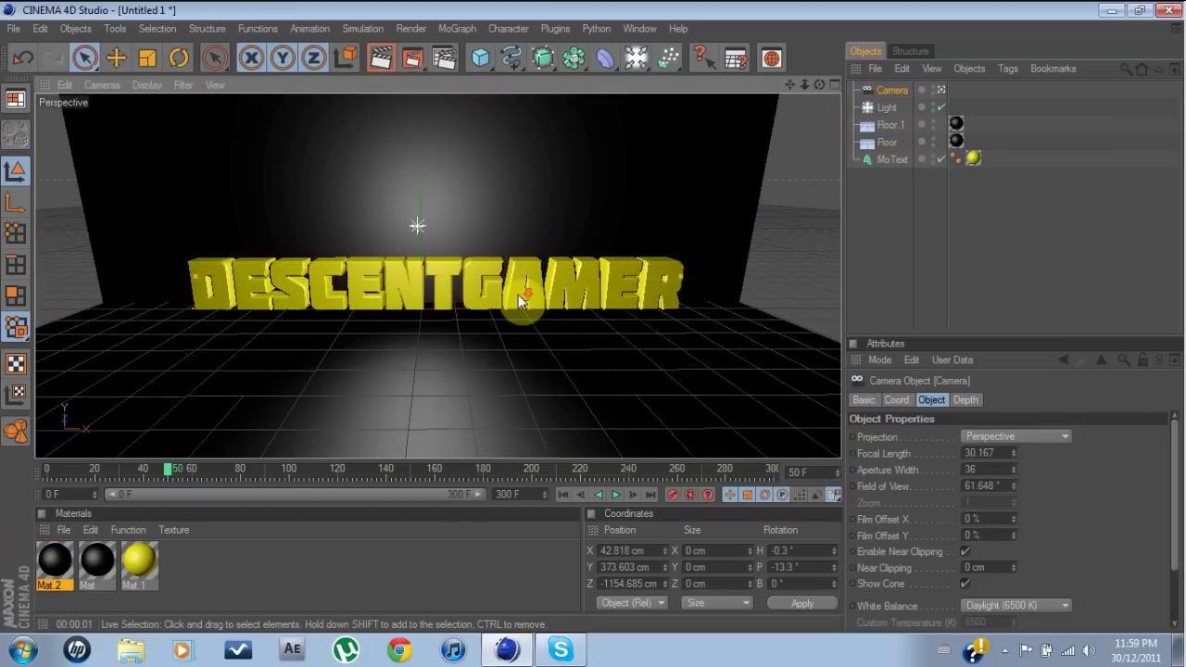
scroll(519, 301, down, 2)
scroll(519, 301, up, 2)
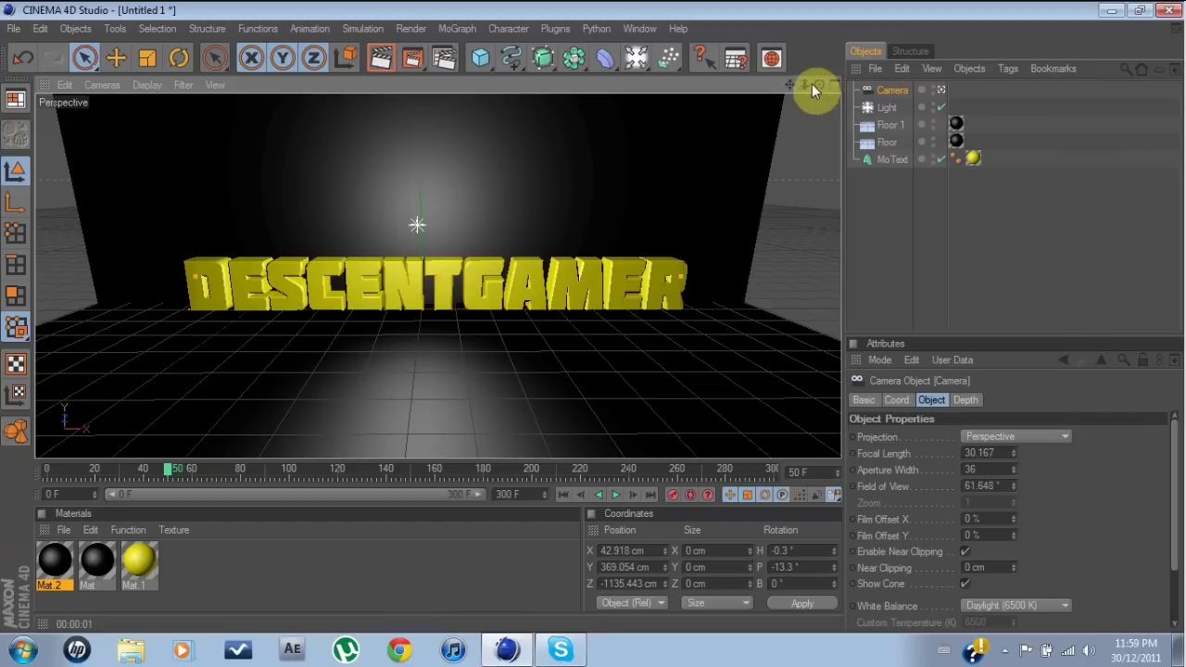
drag(805, 85, 796, 113)
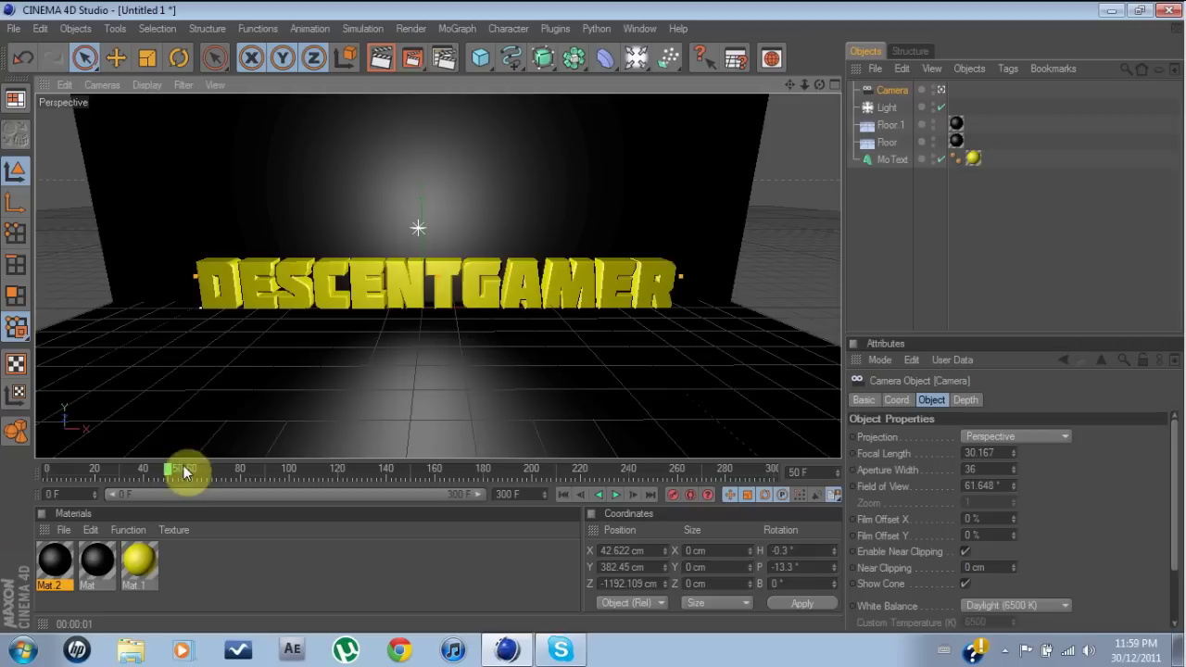
drag(170, 474, 194, 471)
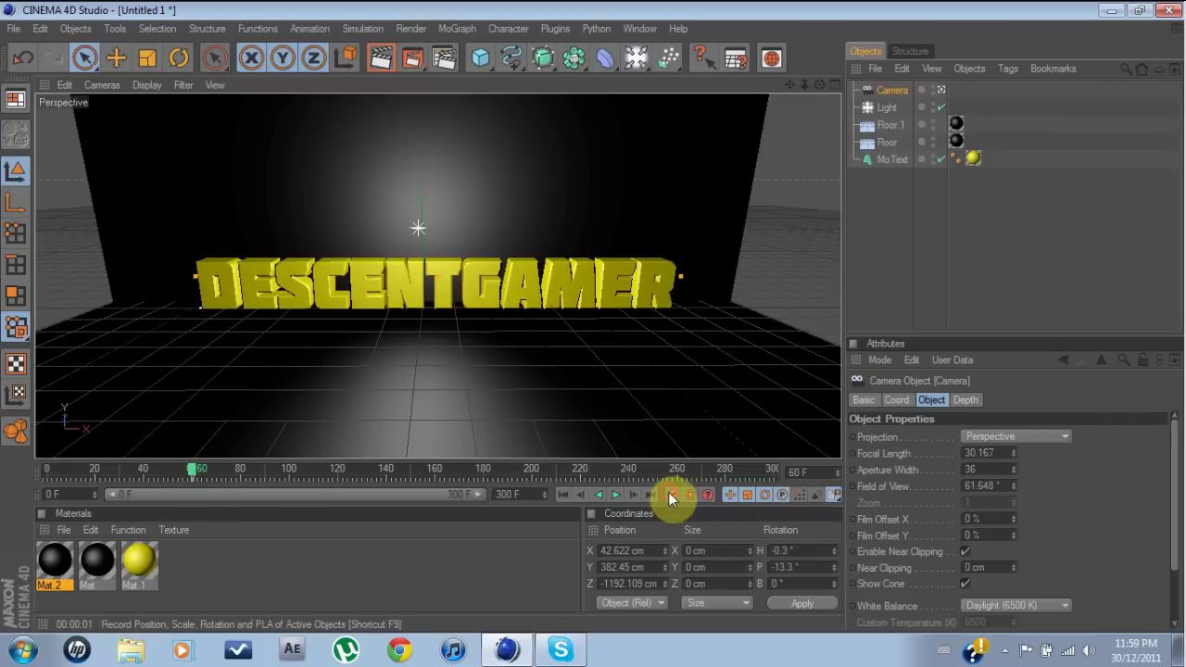
Keyframe the camera pushed into the text at frame 0, about 64 cm on Z, and pulled back to about -1181 cm at frame 60.
click(563, 494)
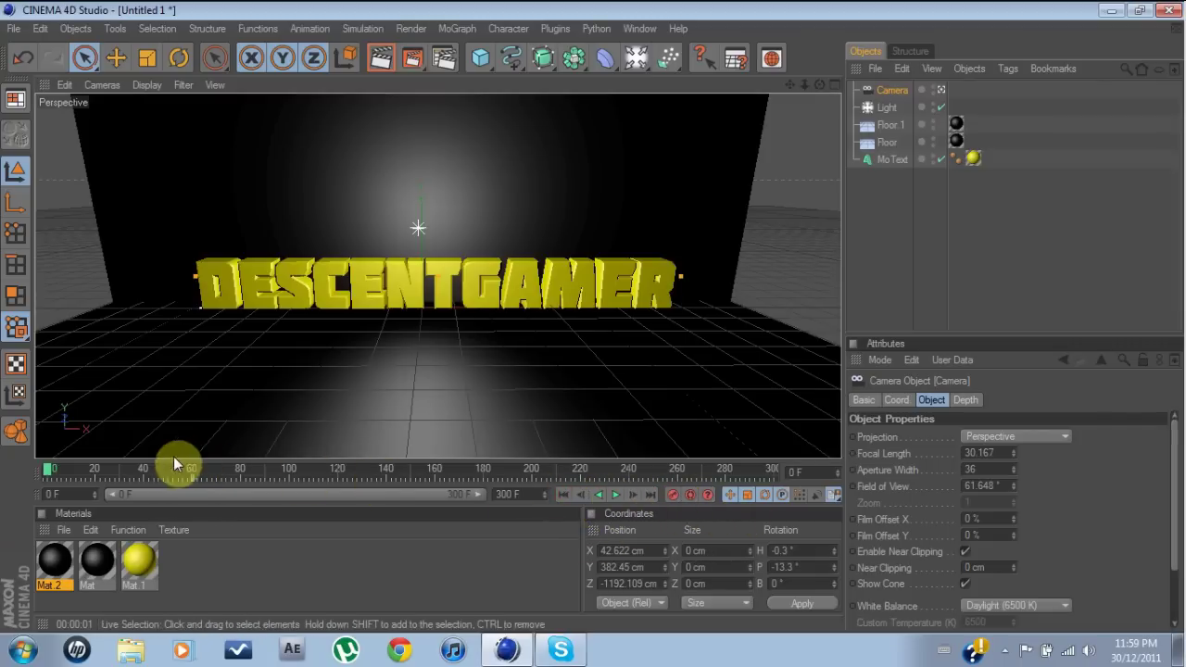
click(191, 477)
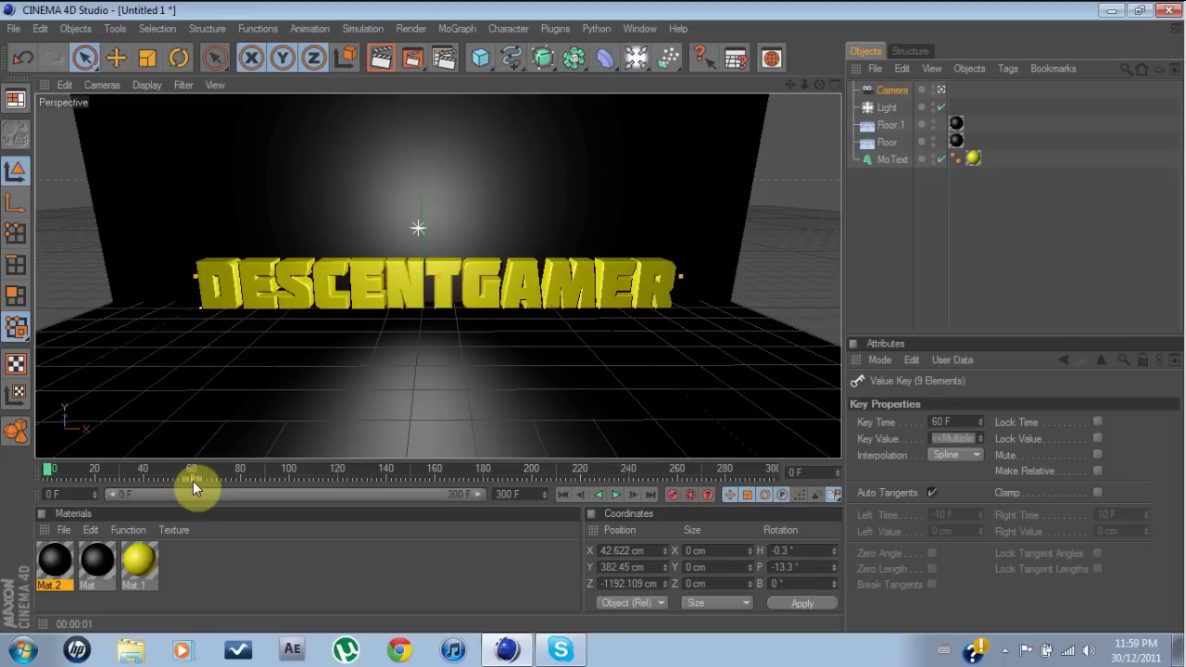
scroll(388, 288, up, 10)
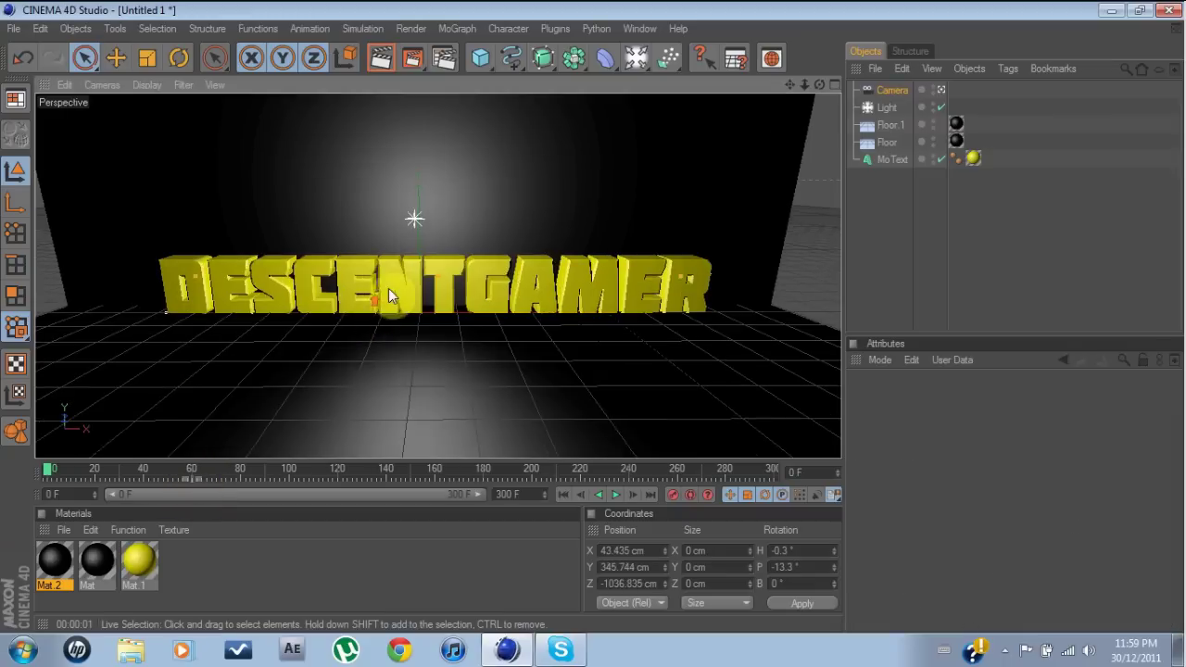
scroll(399, 278, up, 10)
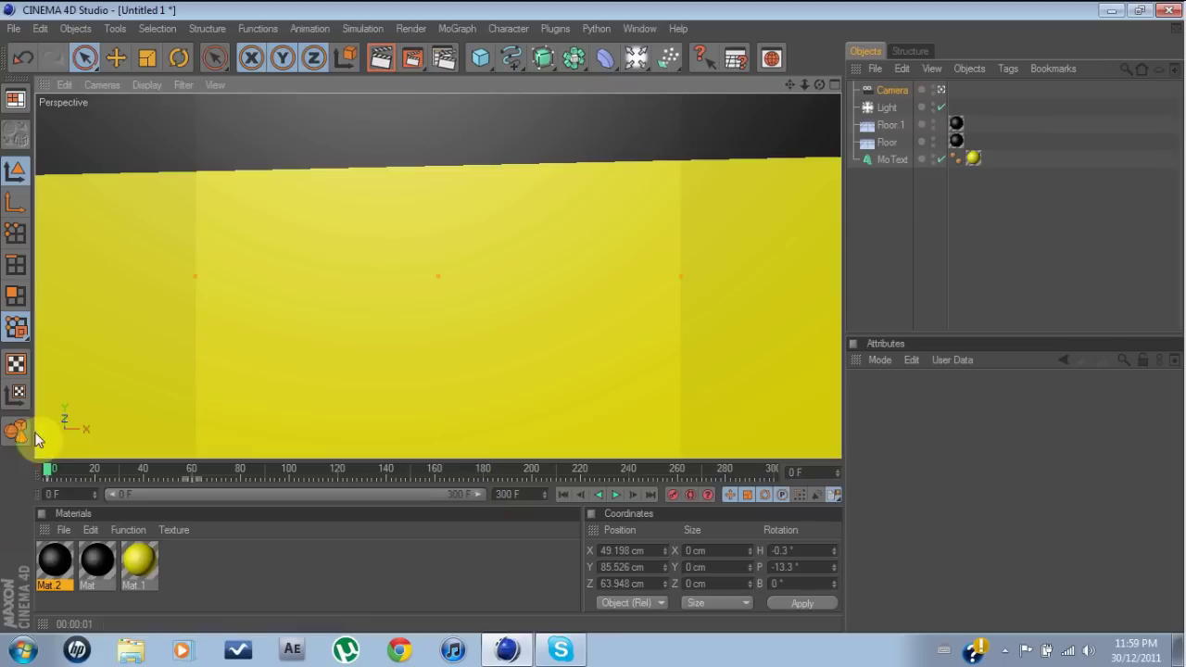
mouse_move(46, 473)
mouse_down()
mouse_move(192, 483)
mouse_move(196, 443)
mouse_up()
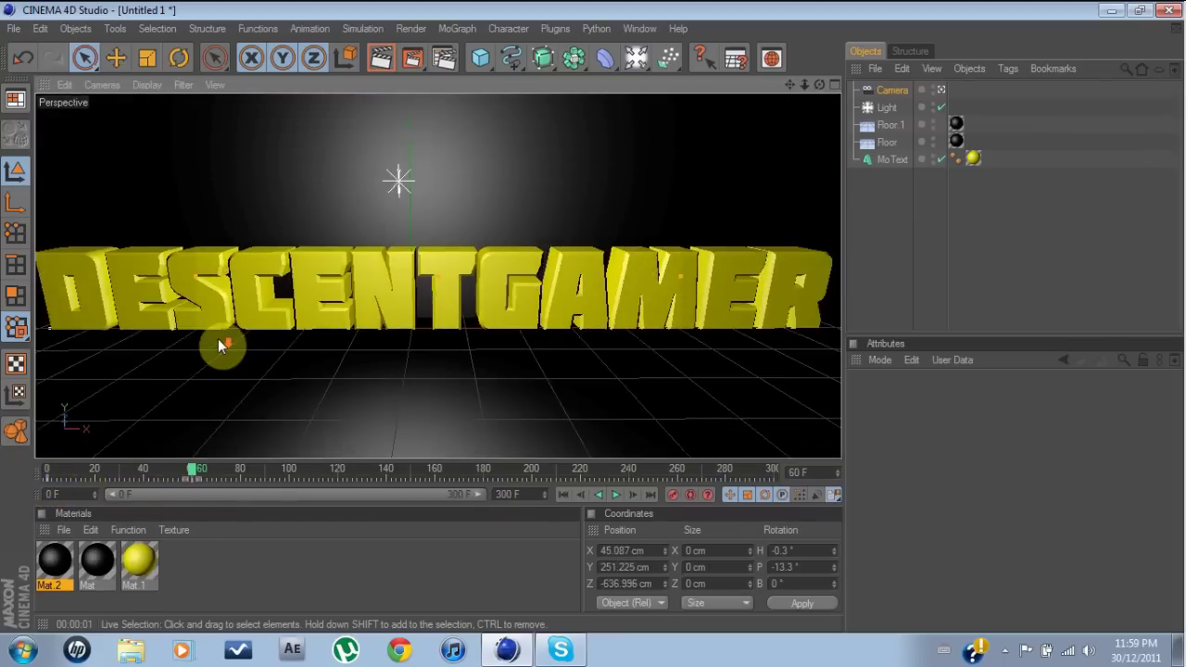
scroll(701, 426, down, 5)
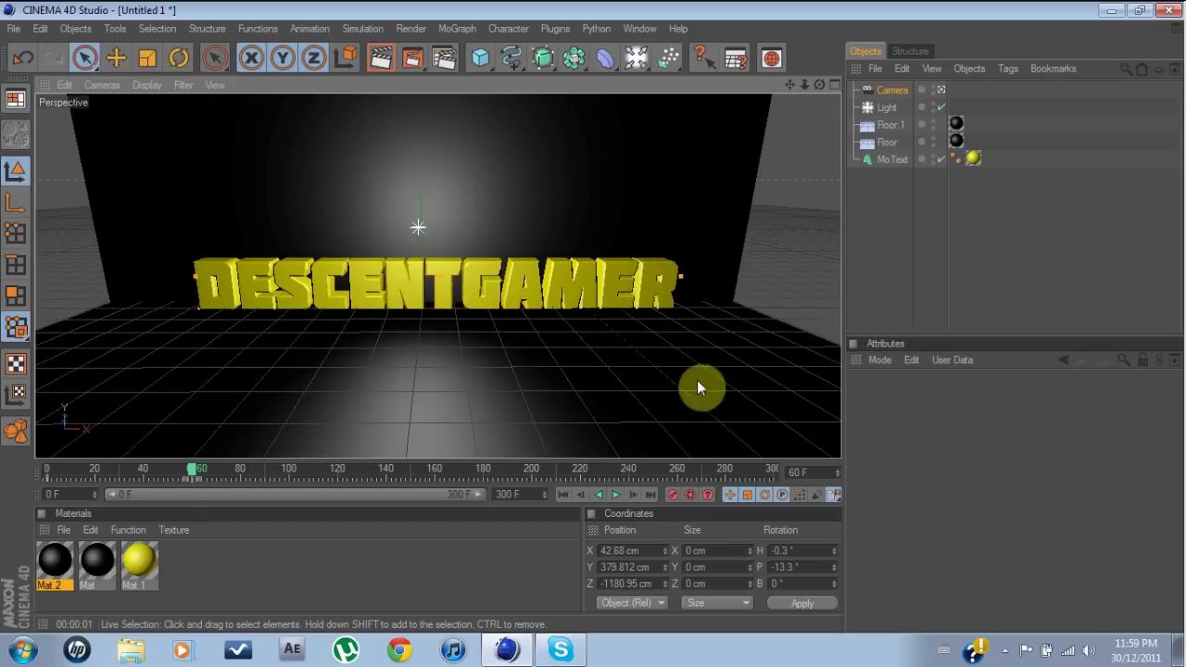
Play the camera pull-back from the first frame to check the motion.
click(566, 494)
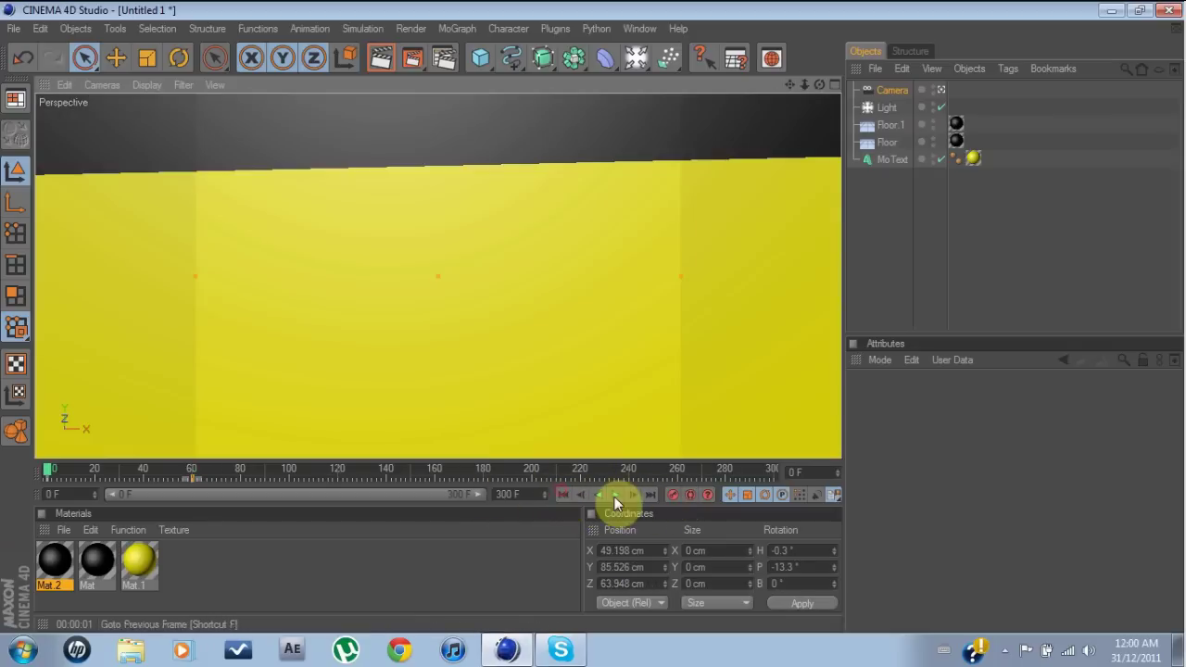
click(617, 495)
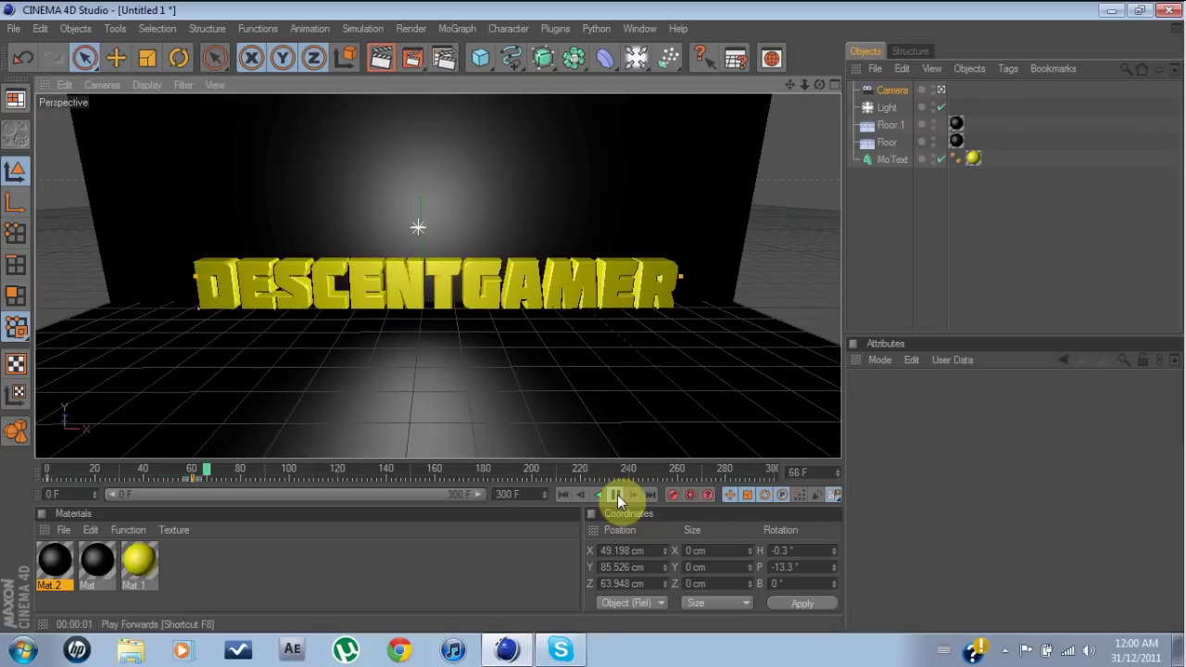
click(617, 494)
At frame 120, swing the camera close to the text's final letters with a 35° heading, and record a keyframe.
mouse_move(246, 474)
mouse_down()
mouse_move(192, 473)
mouse_move(339, 477)
mouse_up()
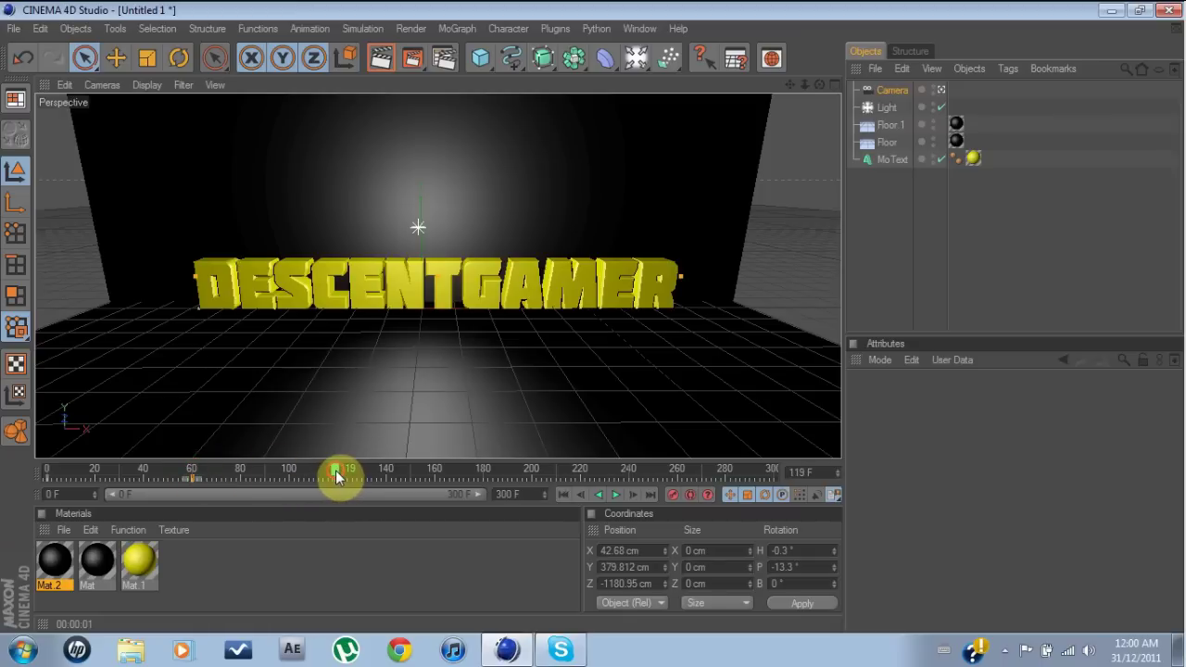
drag(338, 469, 338, 469)
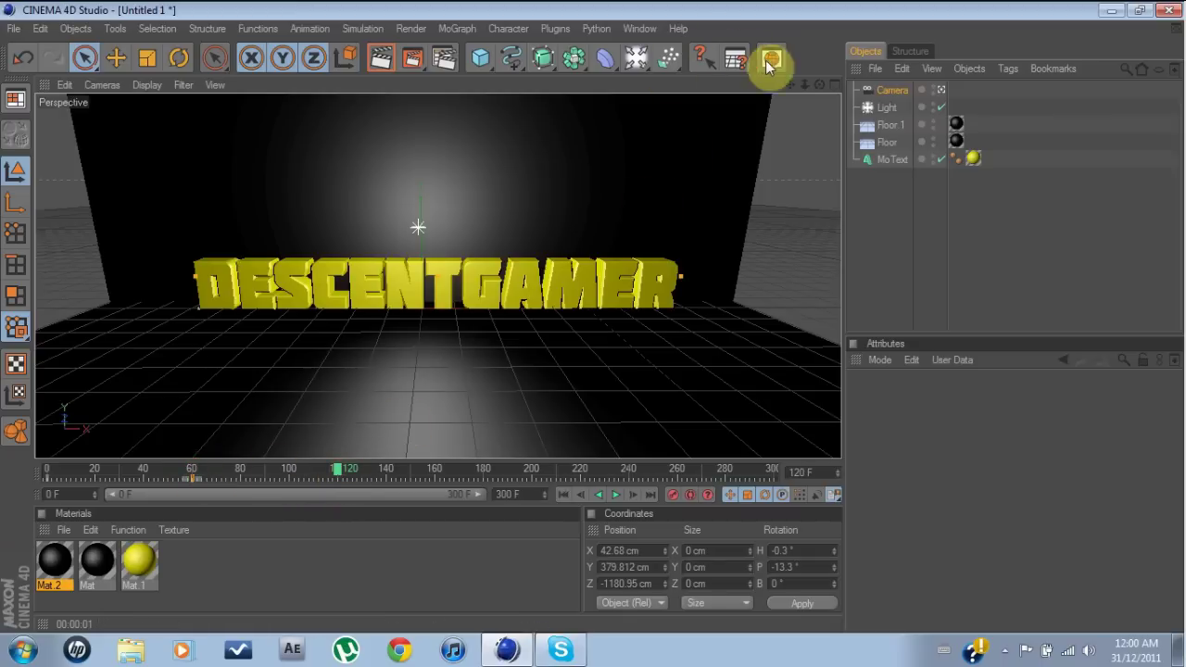
drag(819, 84, 693, 229)
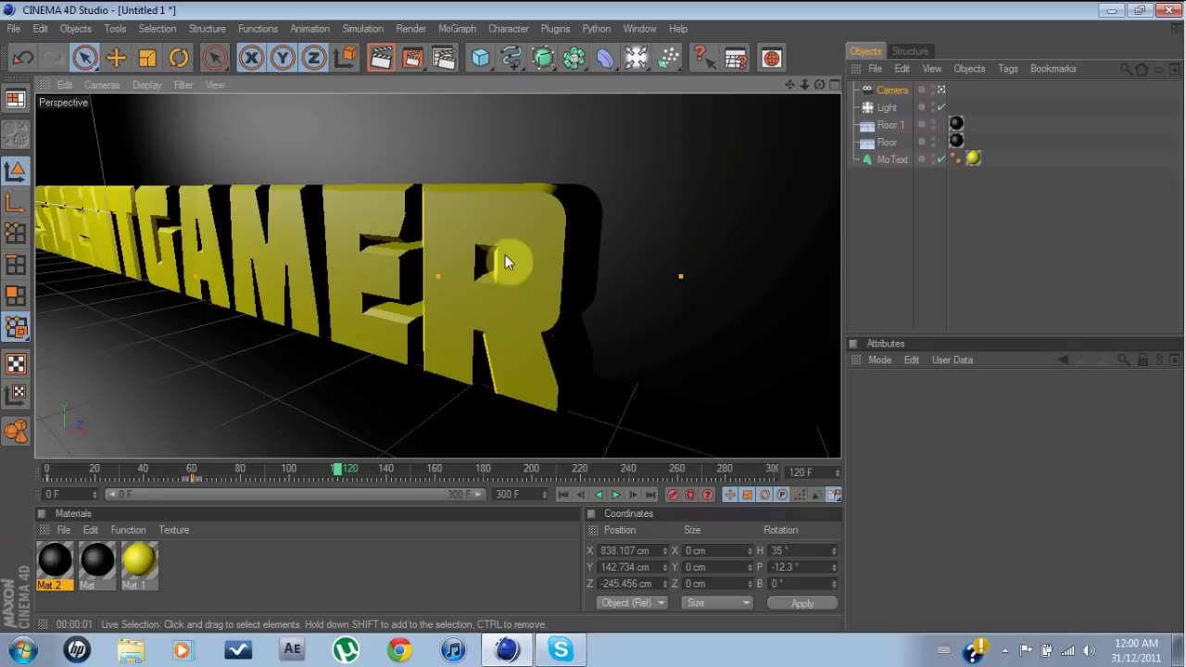
alt+middle_drag(588, 318, 593, 251)
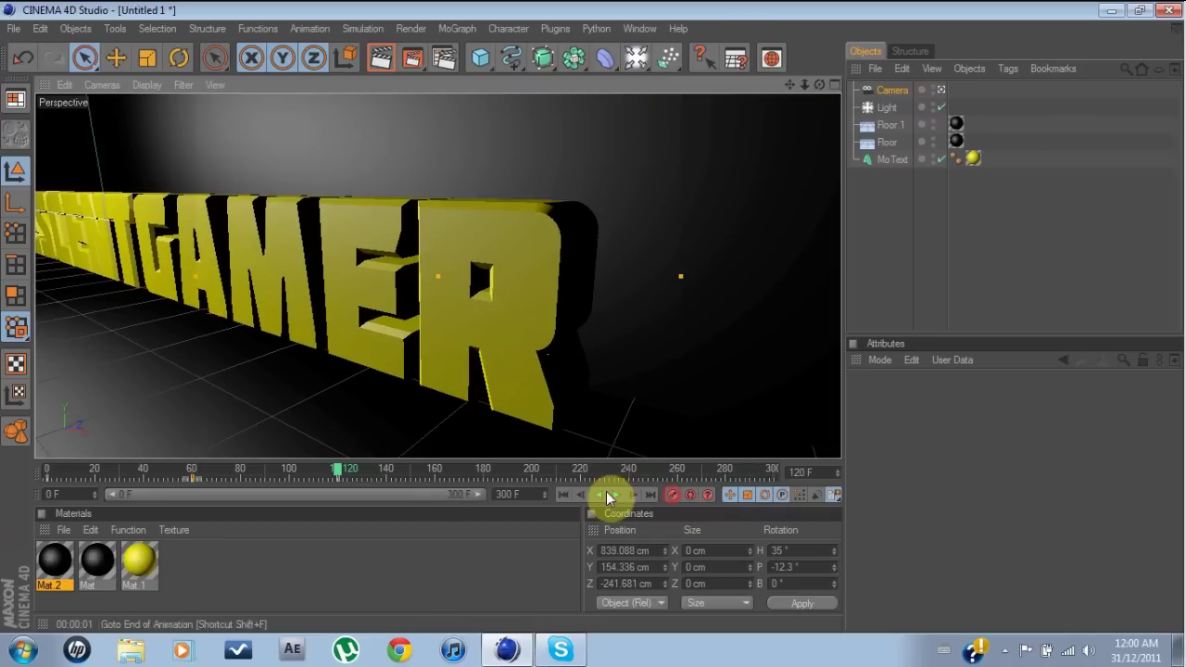
At frame 187, slide the camera along to the text's first letters, about -313 cm on X and -358 cm on Z, and keyframe it.
drag(337, 475, 504, 478)
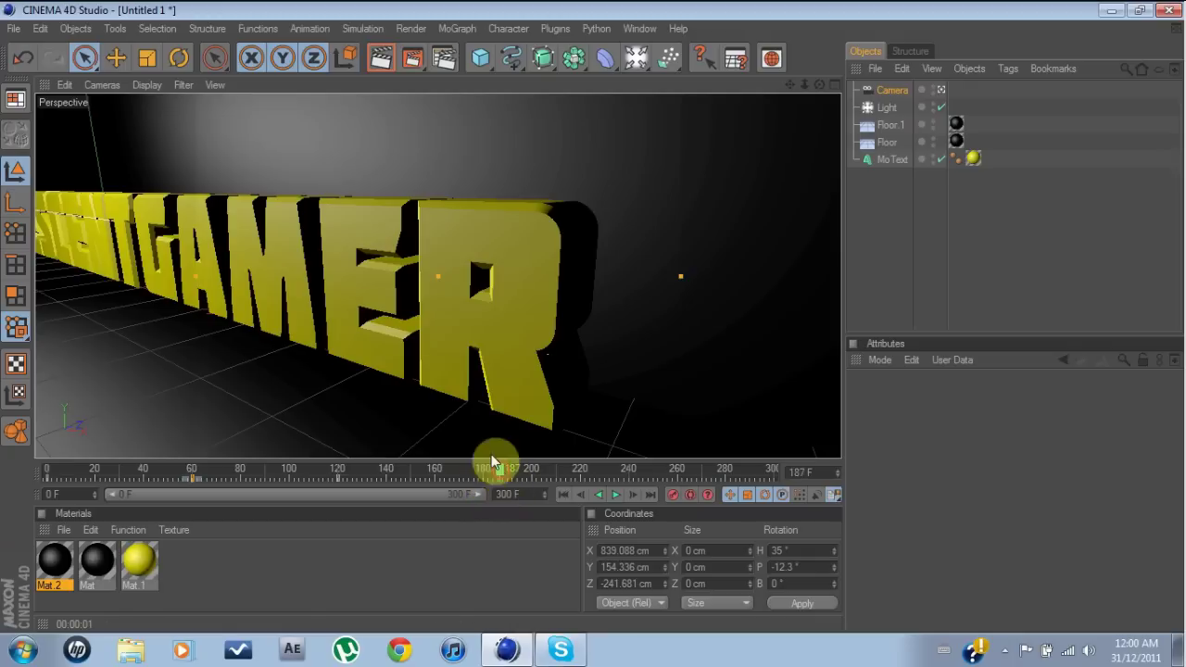
drag(789, 85, 387, 224)
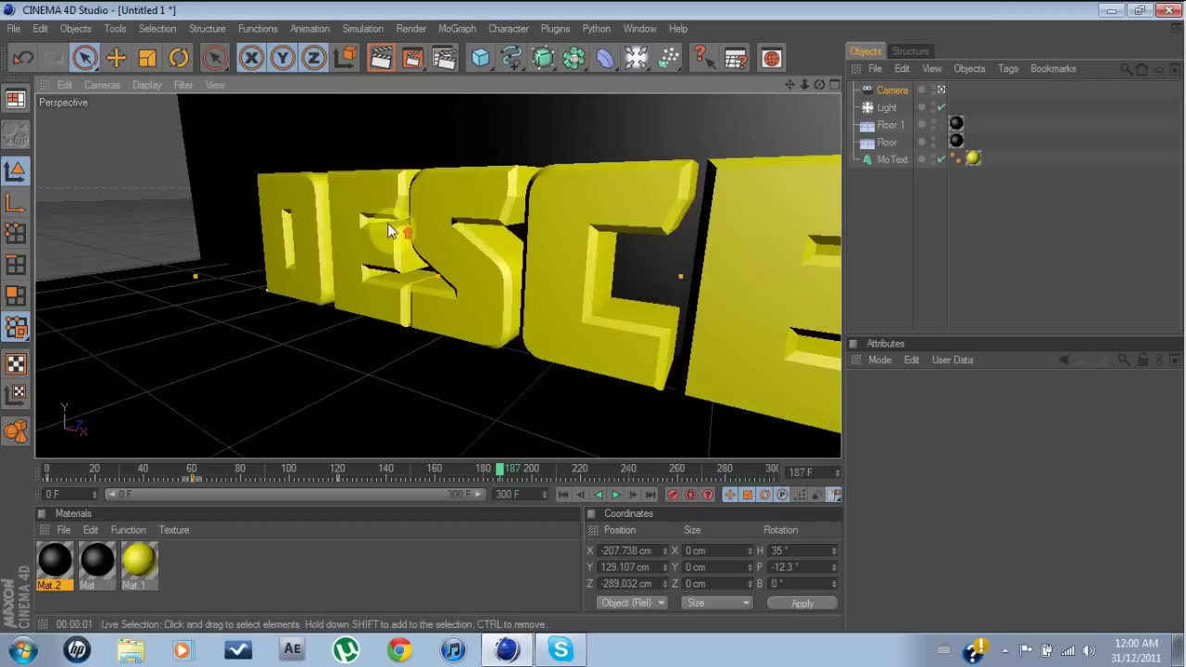
drag(790, 87, 526, 561)
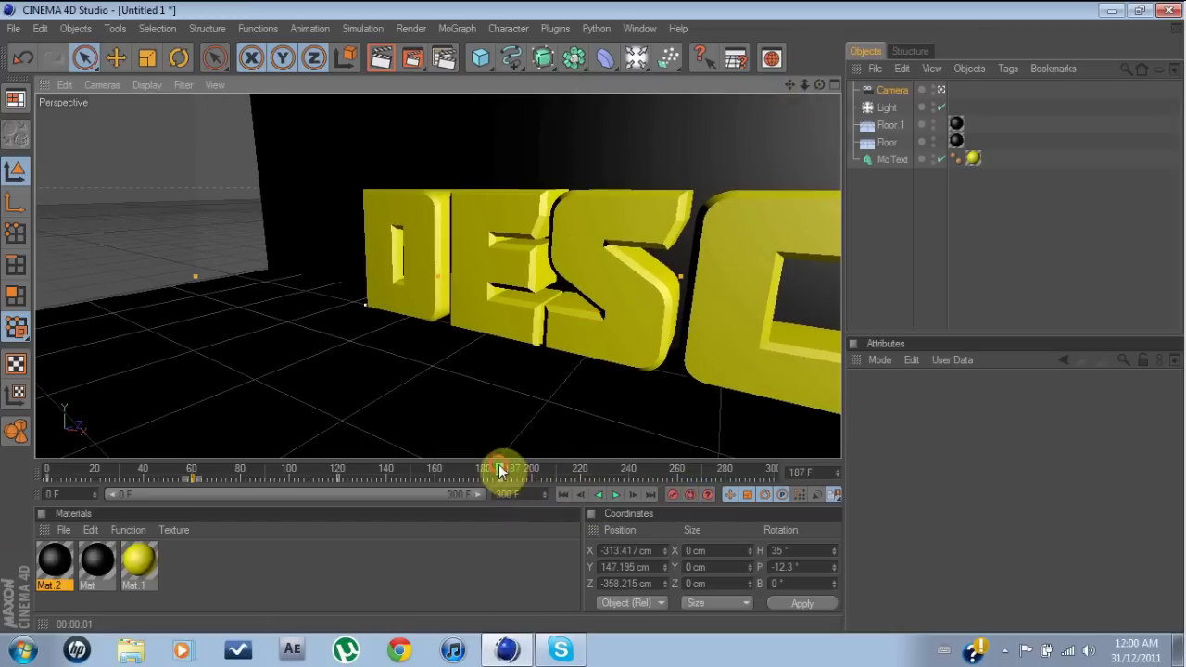
Keyframe the camera facing the whole text from about -1201 cm on Z at frame 239, and pushed in to about 4 cm at frame 300.
drag(501, 471, 625, 482)
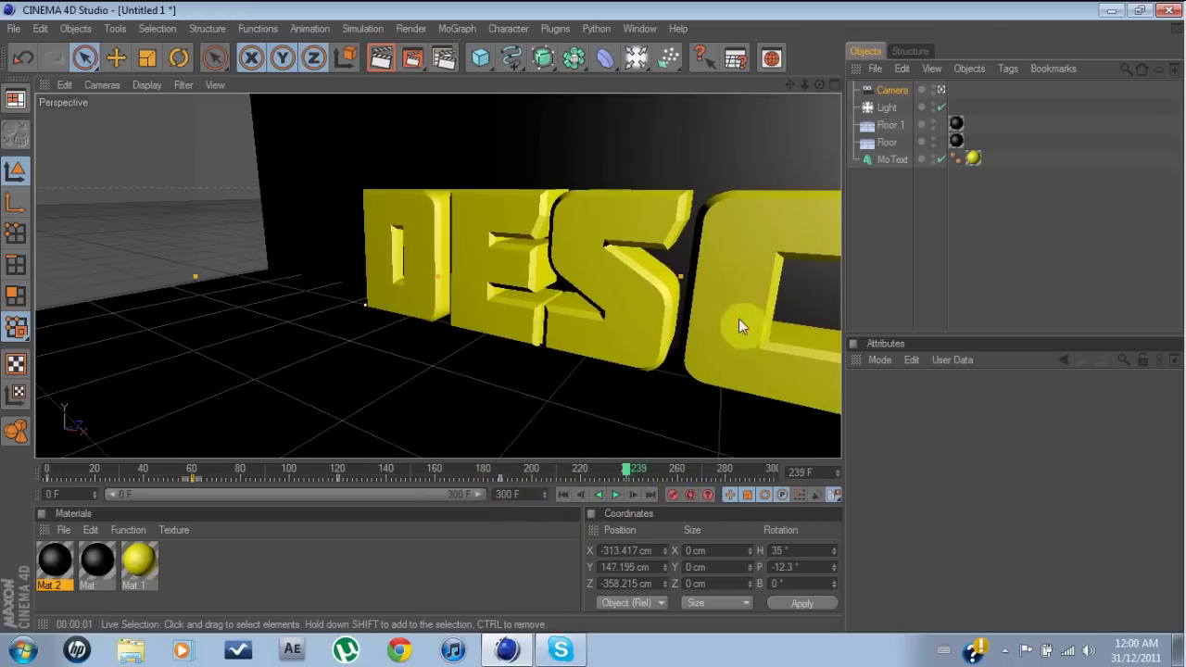
scroll(622, 411, down, 10)
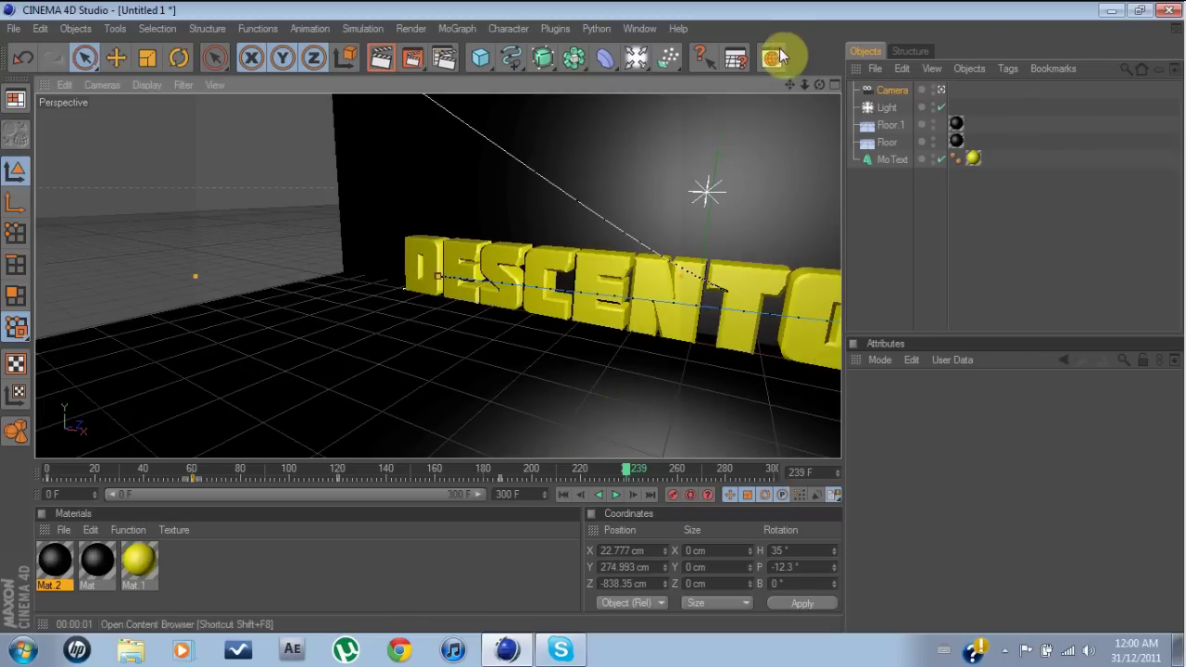
drag(819, 85, 782, 98)
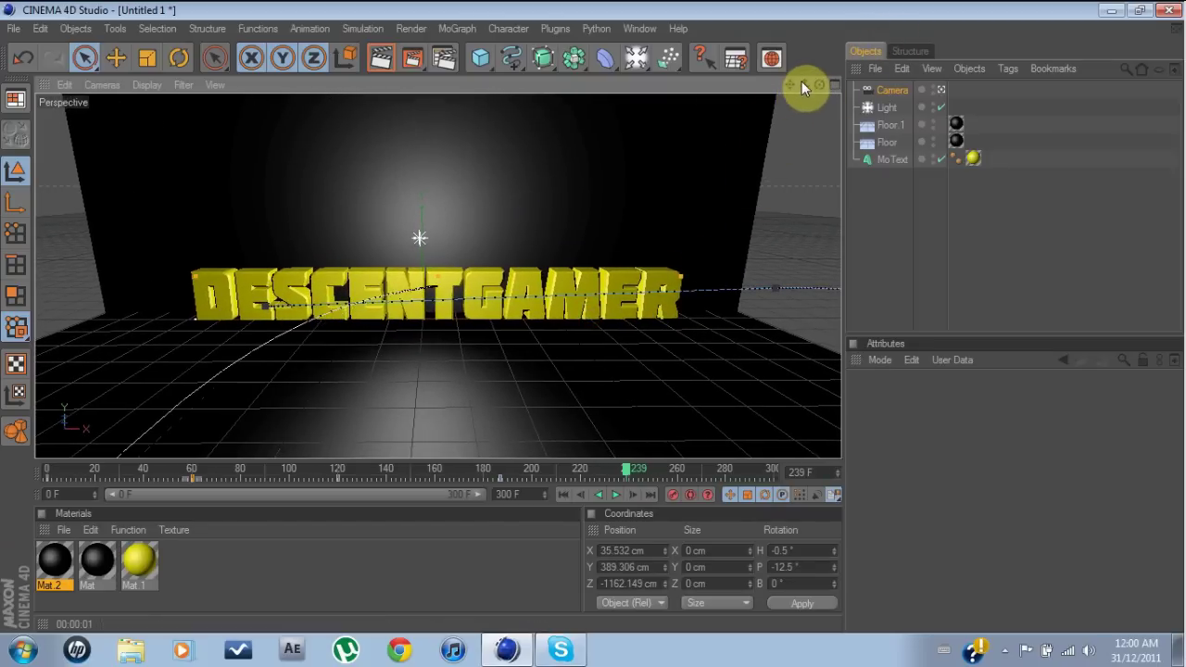
drag(805, 85, 799, 93)
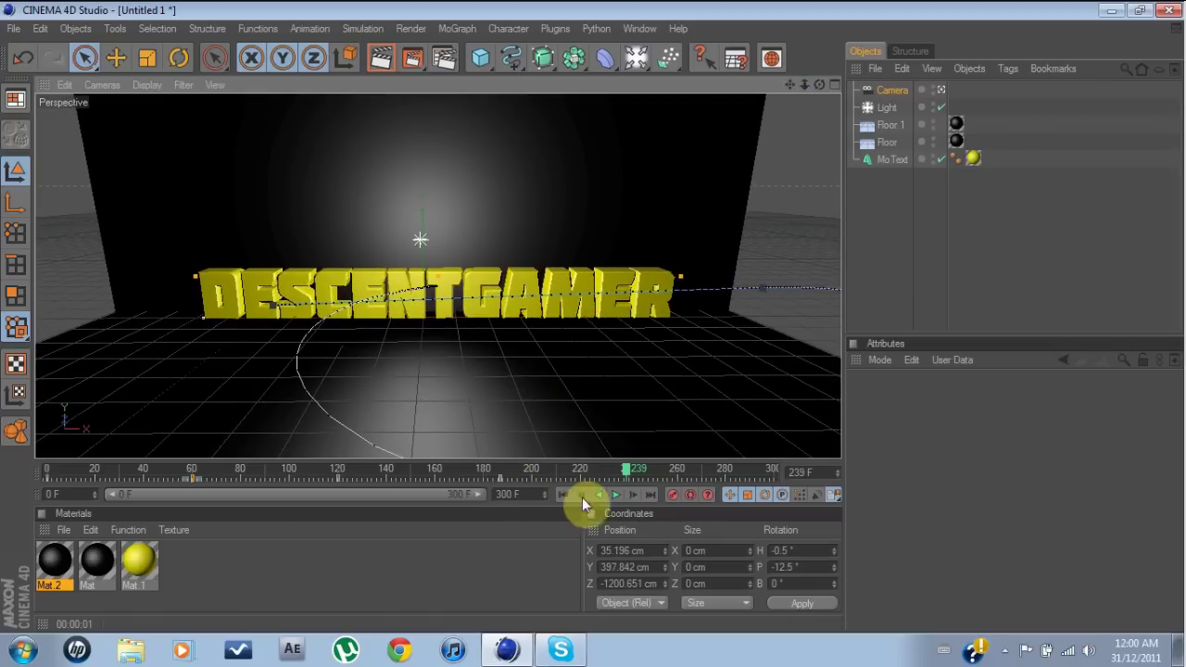
drag(628, 476, 807, 474)
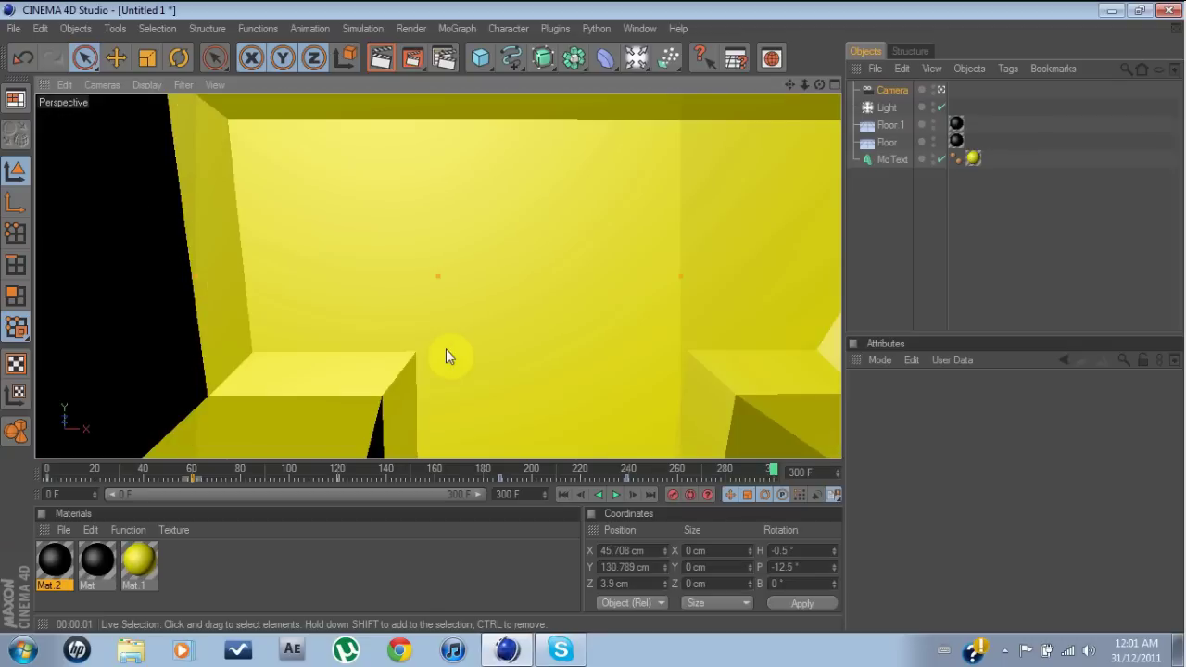
Play the full camera animation from the first frame, and return to frame 0.
click(562, 494)
click(617, 493)
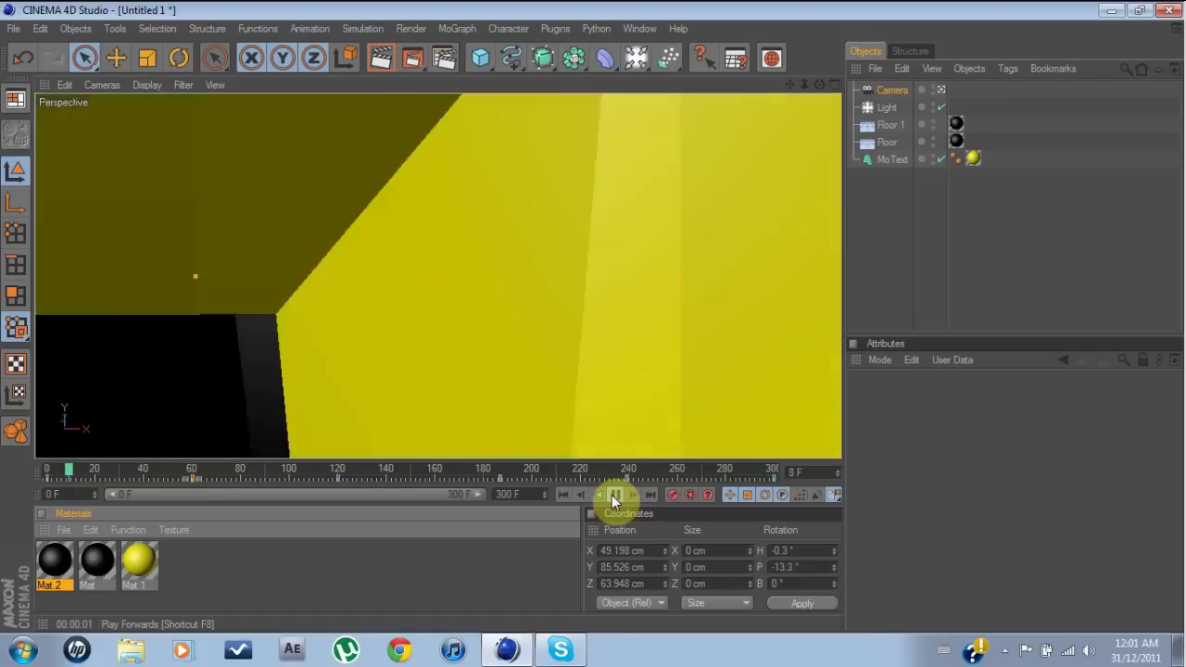
click(613, 495)
click(568, 497)
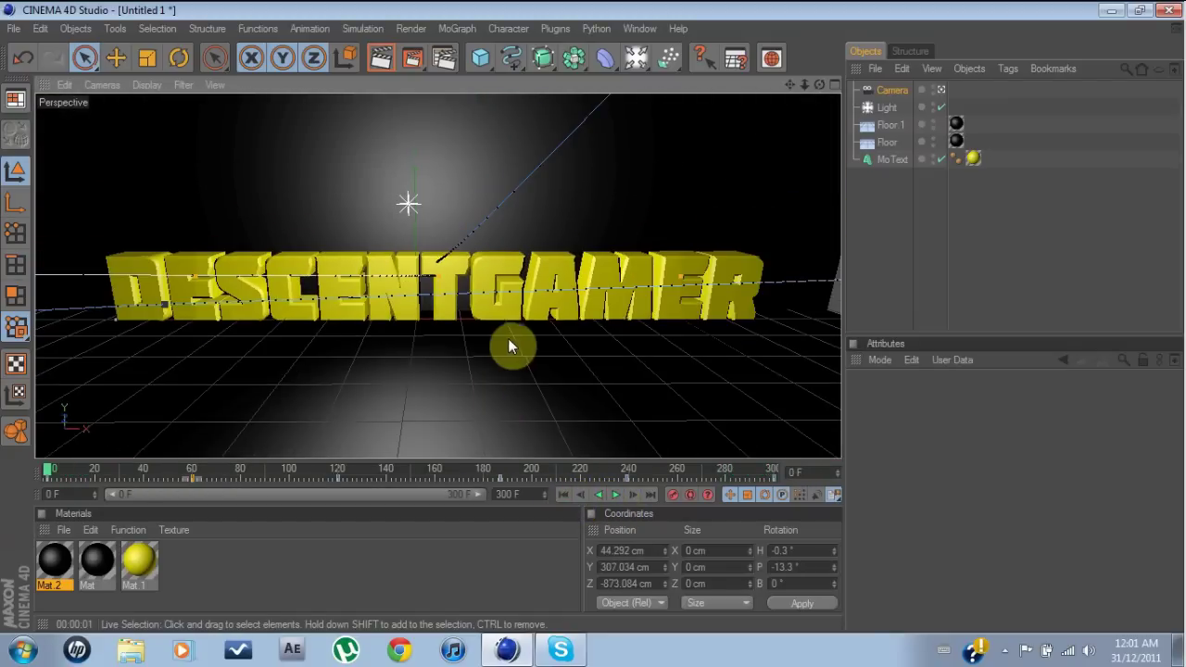
click(604, 58)
click(631, 53)
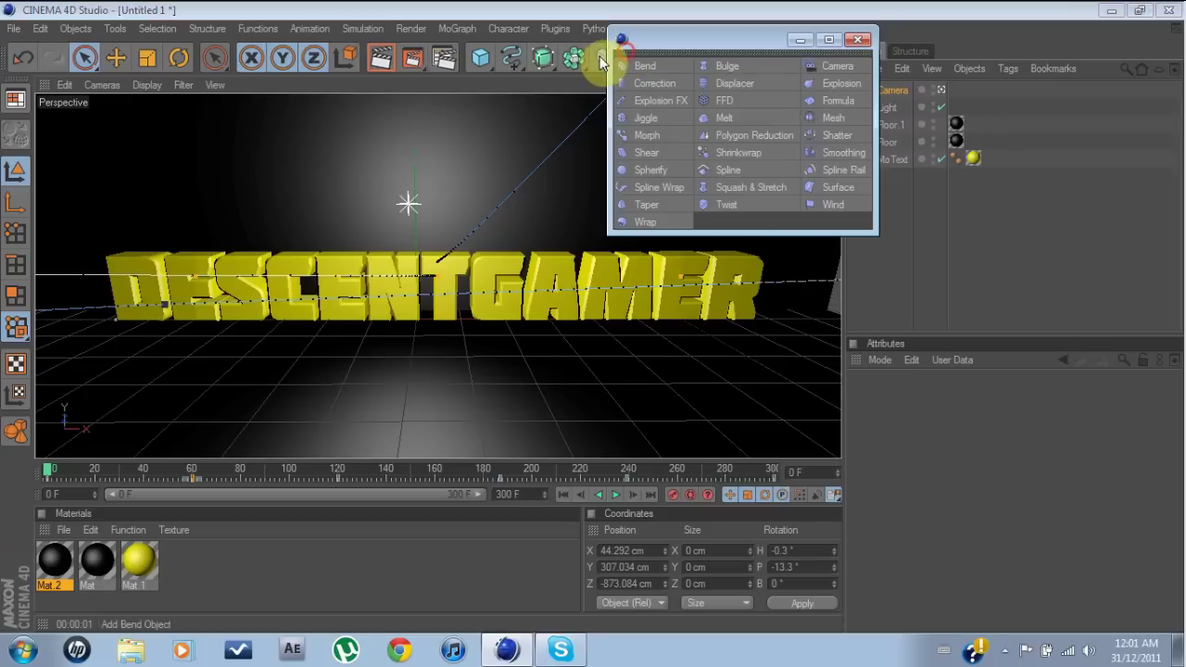
click(859, 38)
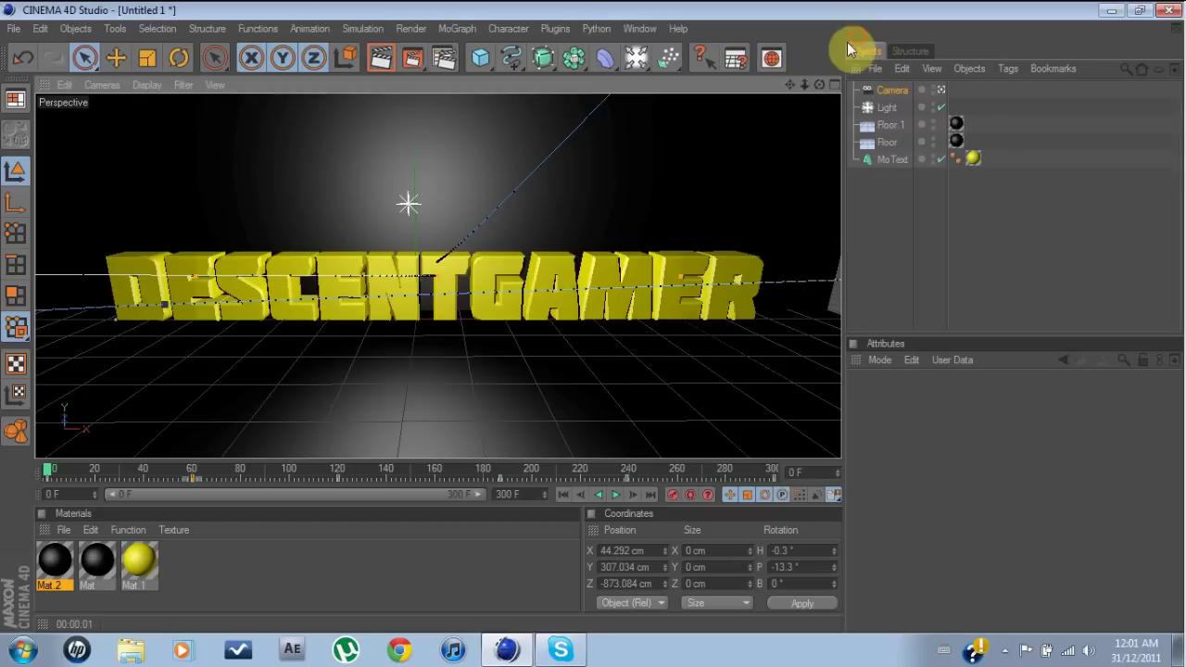
Set the render output's frame range to cover the whole animation from frame 0 to 300.
click(445, 60)
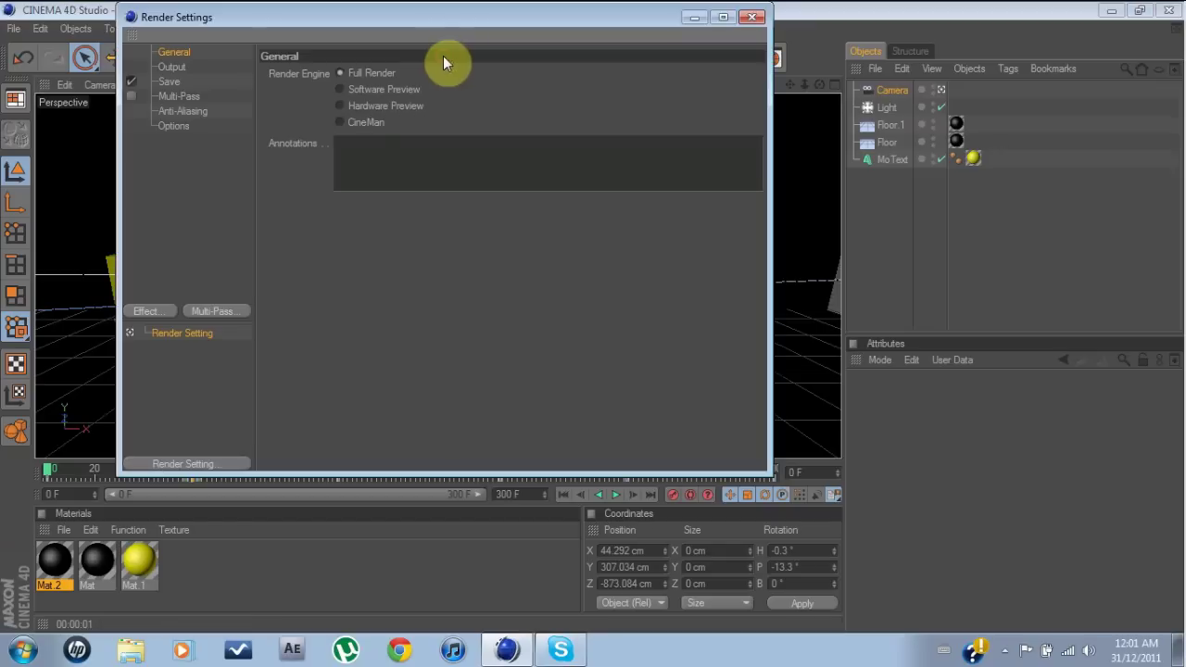
click(192, 67)
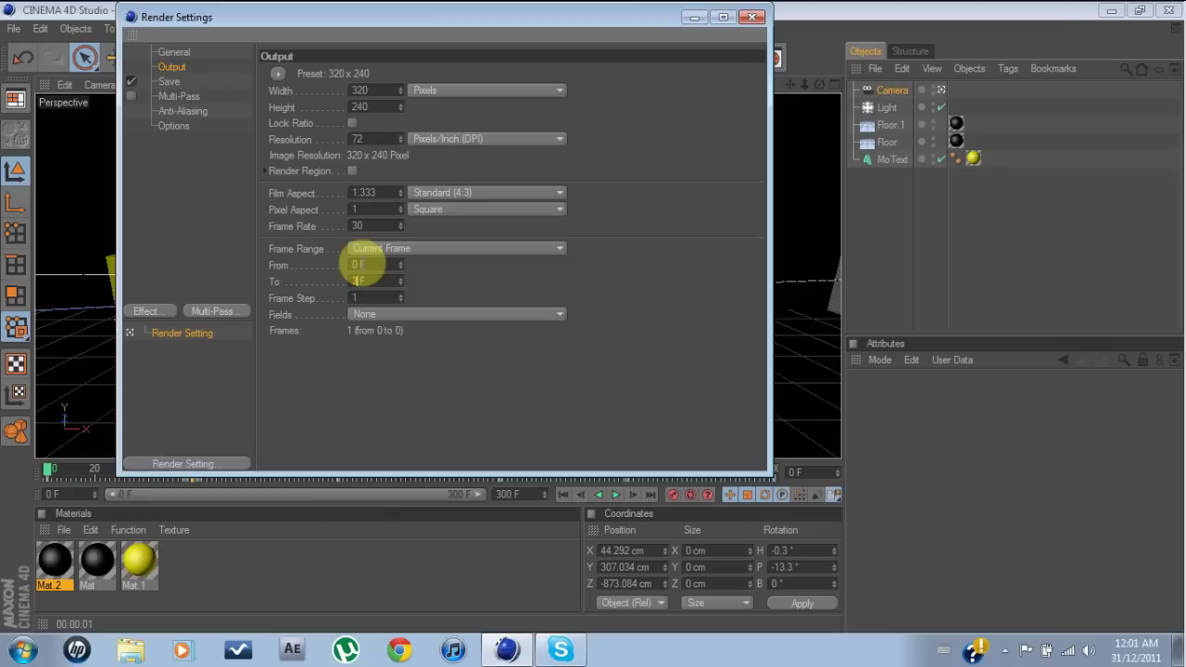
Set the render to save to the Desktop under the file name Smple!
click(207, 83)
click(740, 105)
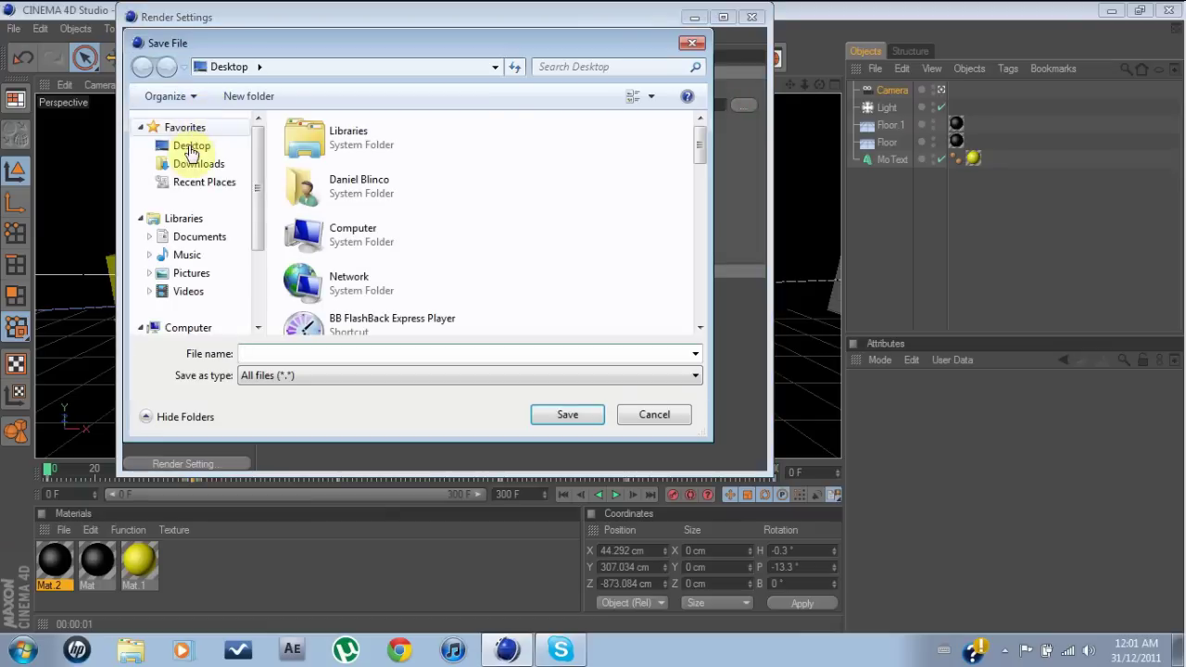
click(158, 145)
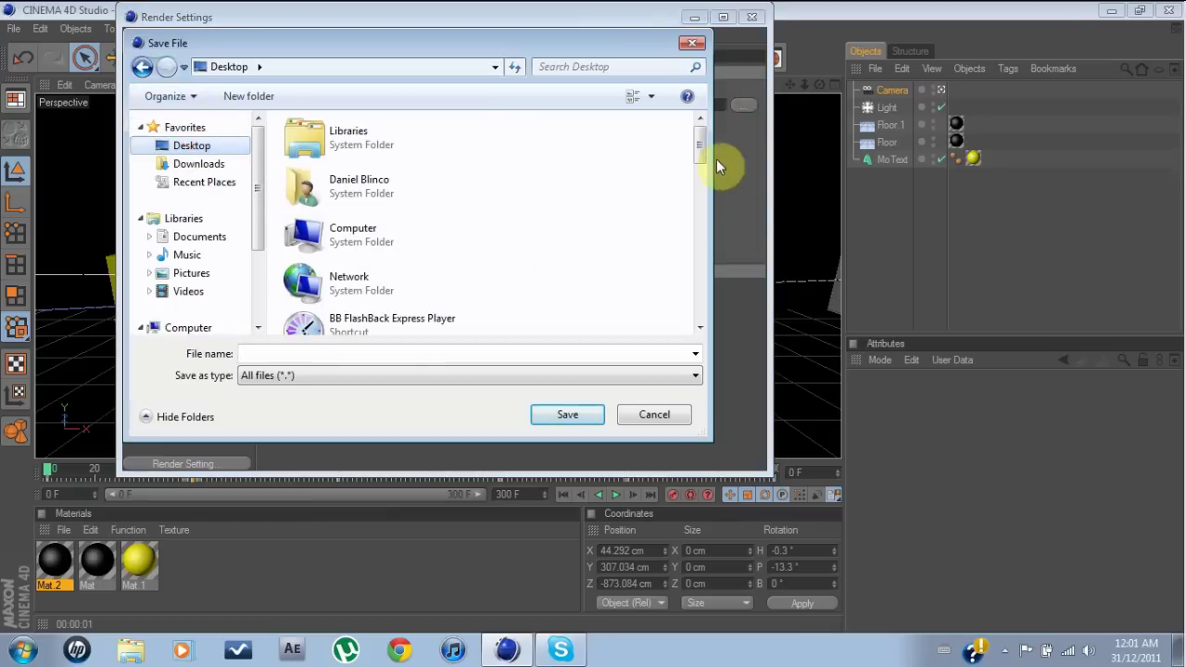
drag(700, 156, 680, 222)
click(304, 230)
click(339, 350)
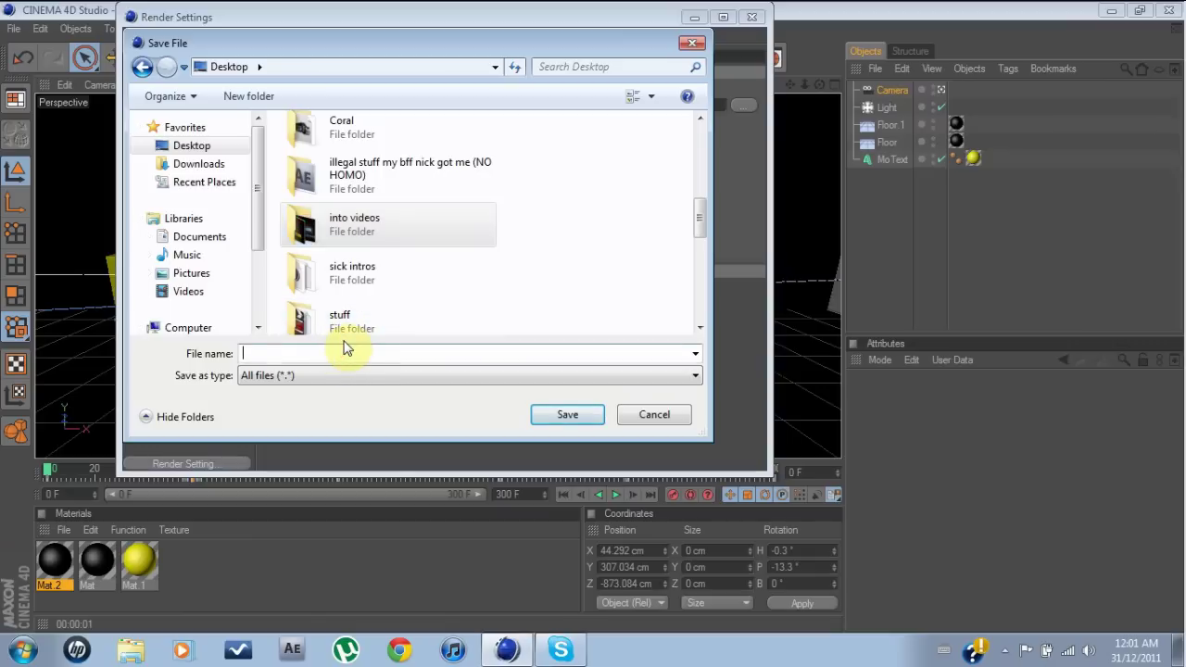
text(S)
text(ple!)
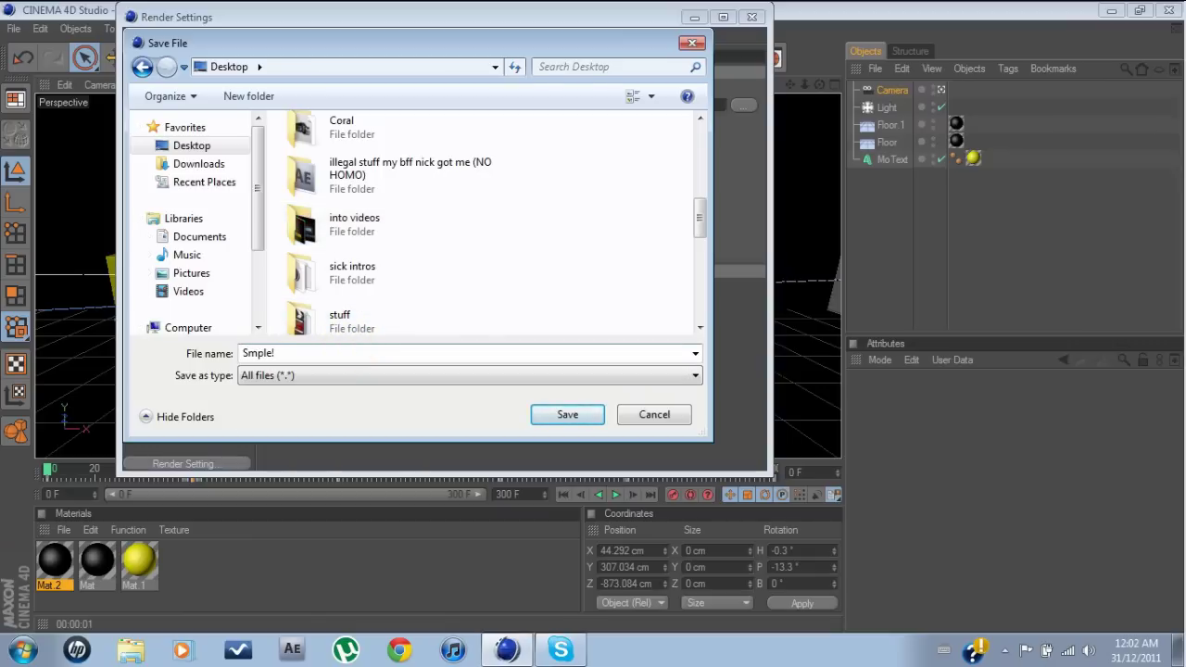
click(554, 414)
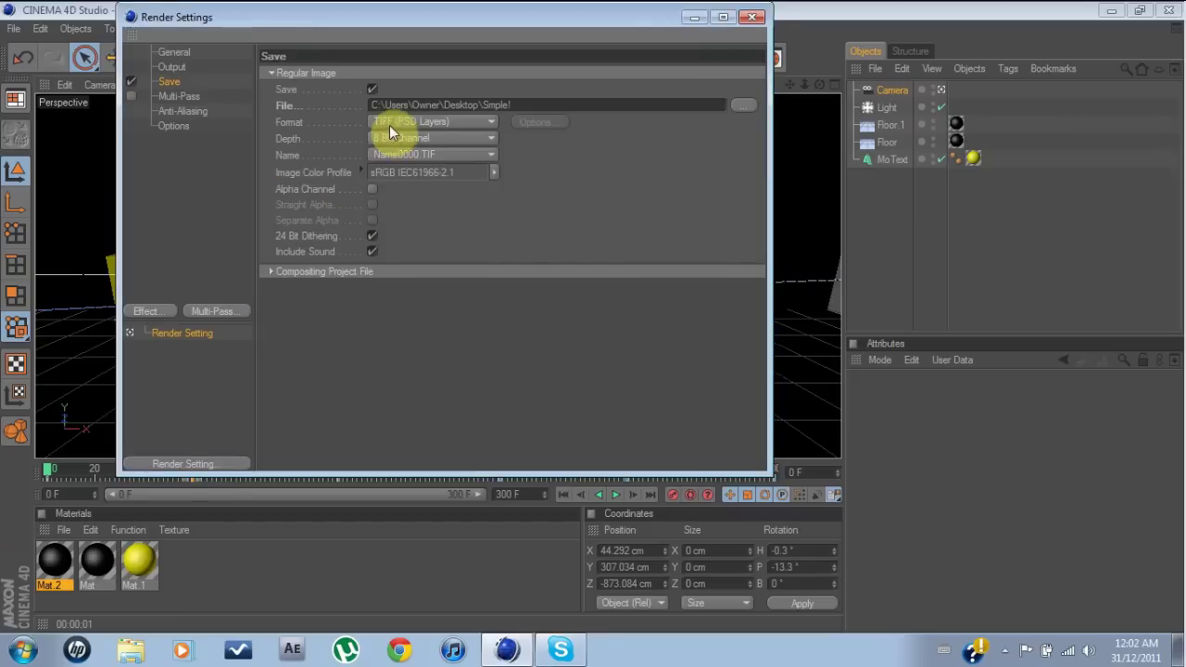
Set the render's save format to AVI Movie with the Intel IYUV codec as compressor.
click(408, 122)
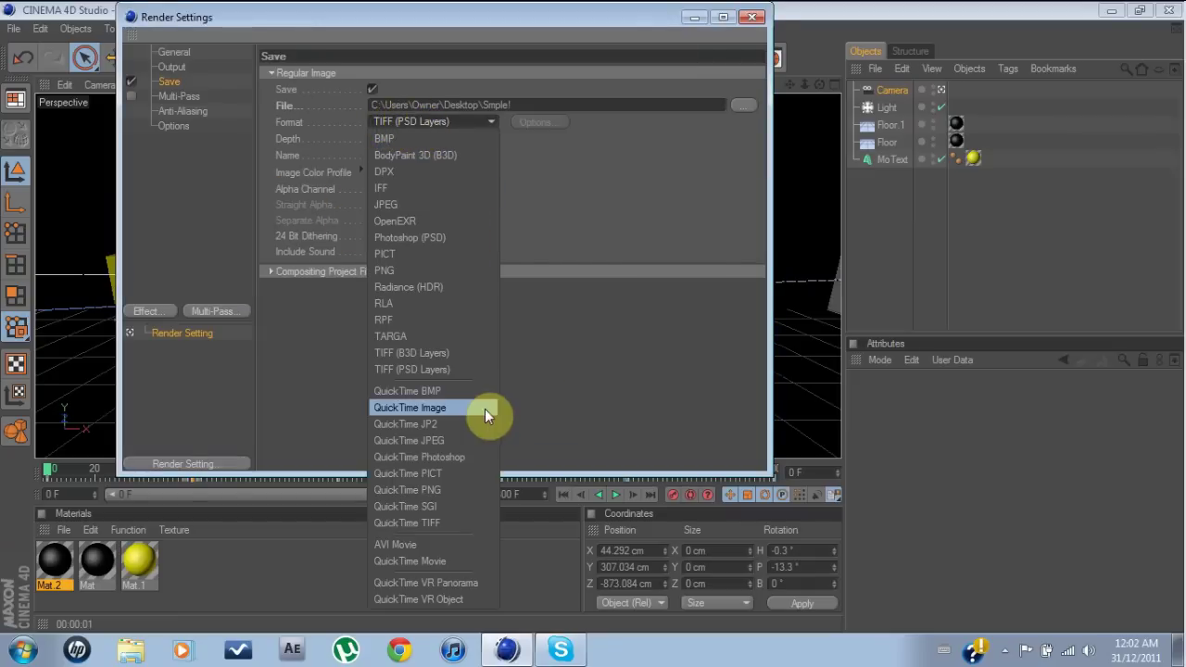
click(419, 544)
click(534, 123)
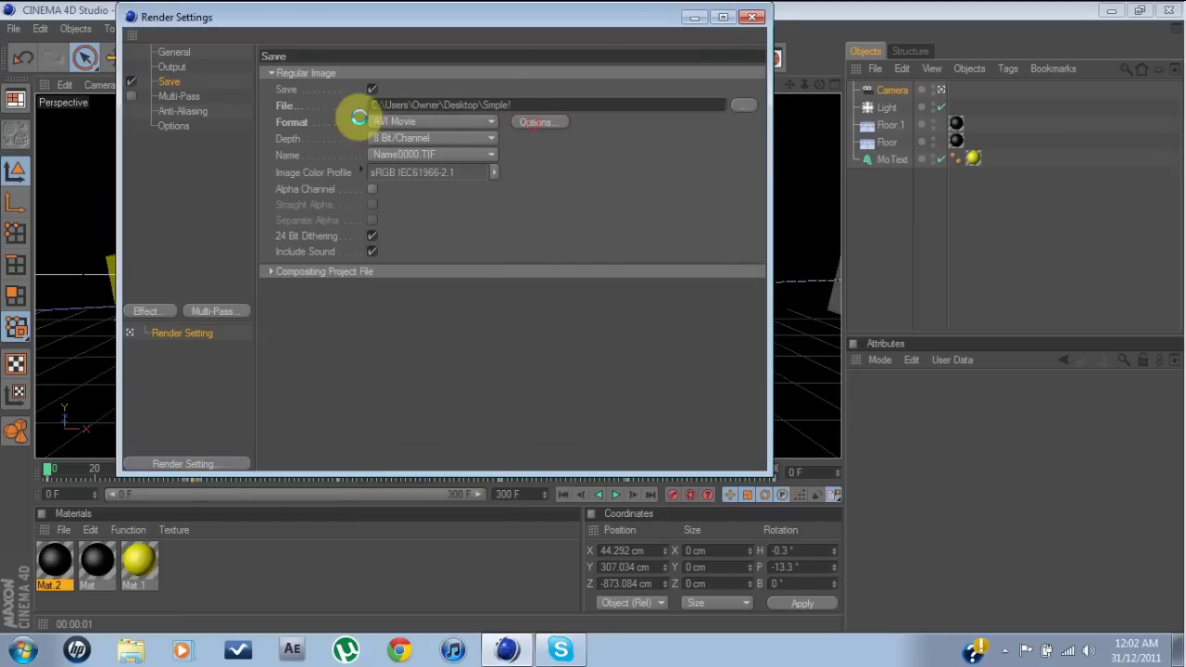
click(278, 104)
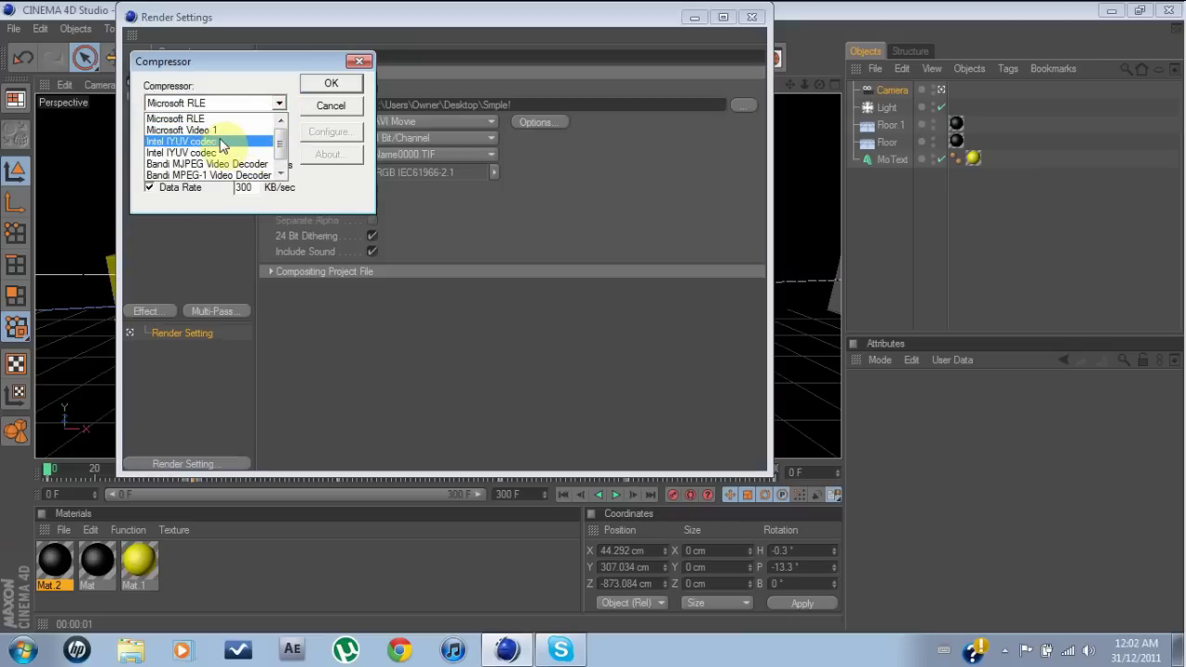
click(224, 141)
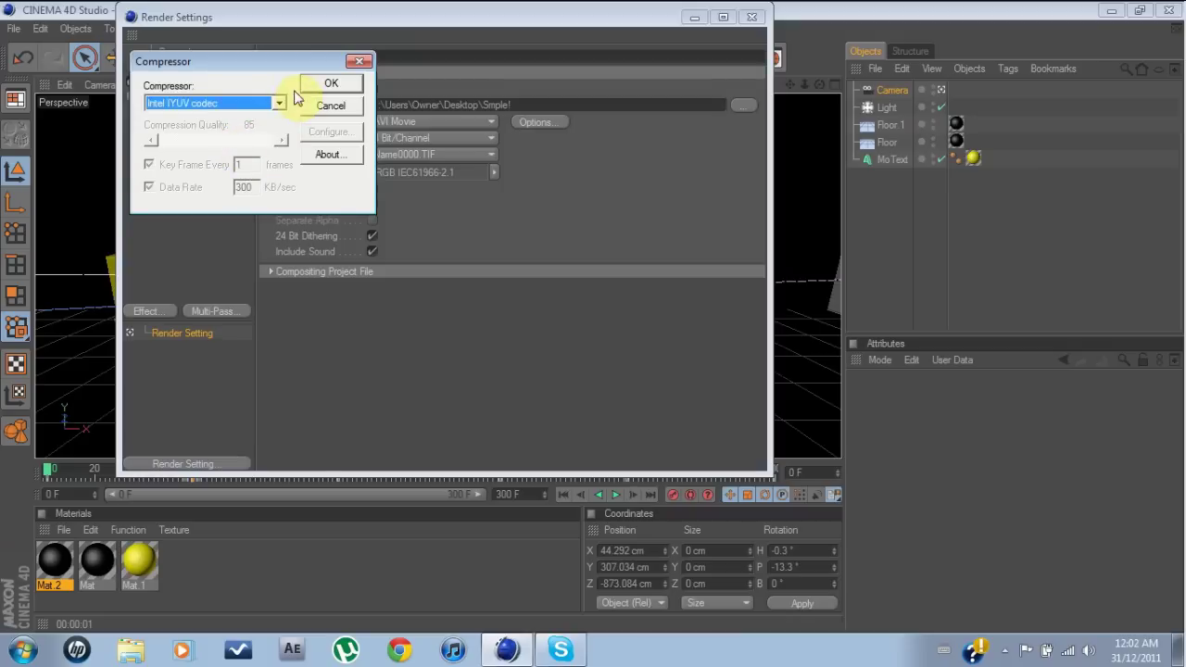
click(313, 83)
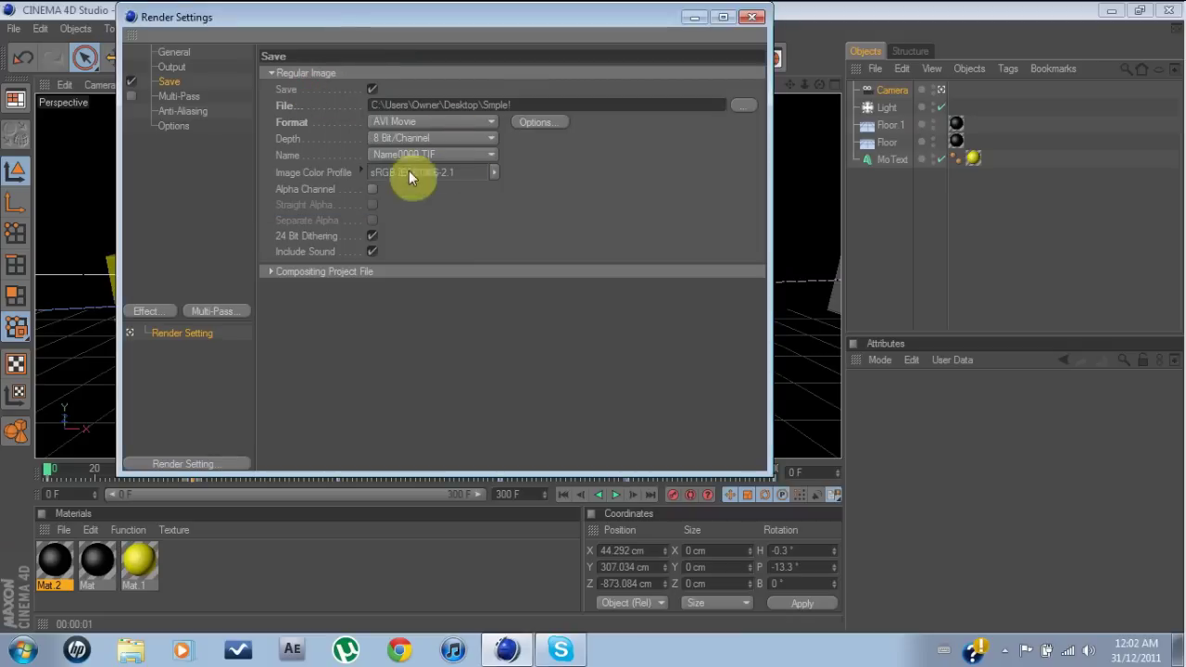
Review the remaining render settings, close them, and start rendering the animation in the Picture Viewer.
click(188, 97)
click(191, 113)
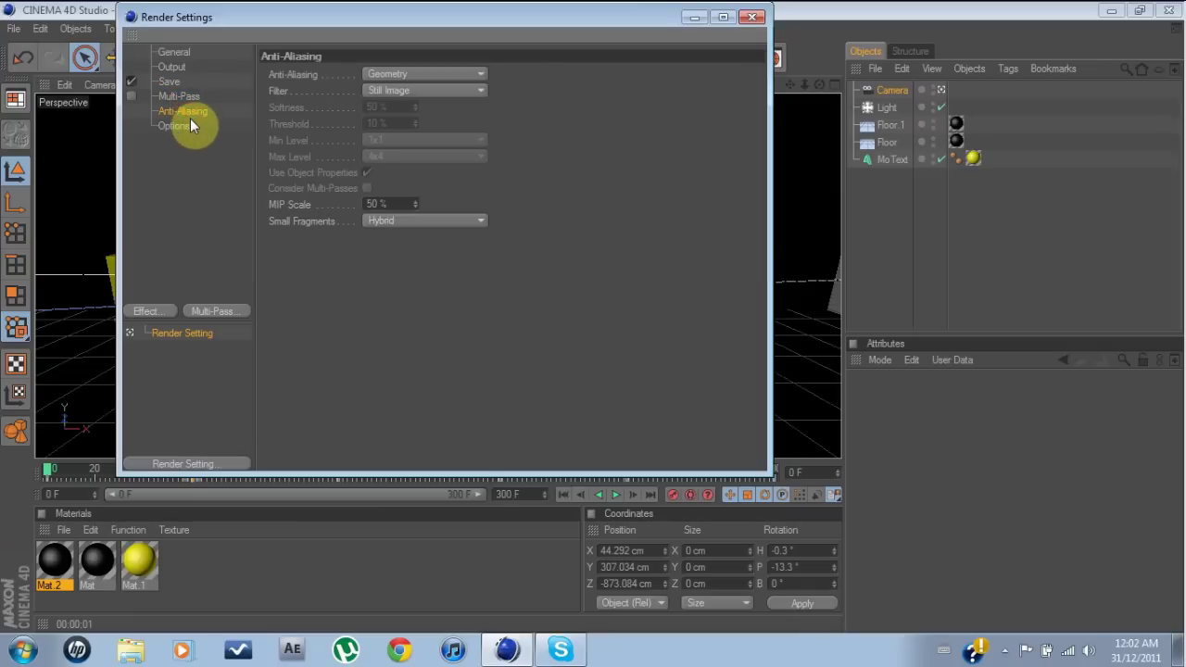
click(178, 126)
click(170, 81)
click(752, 17)
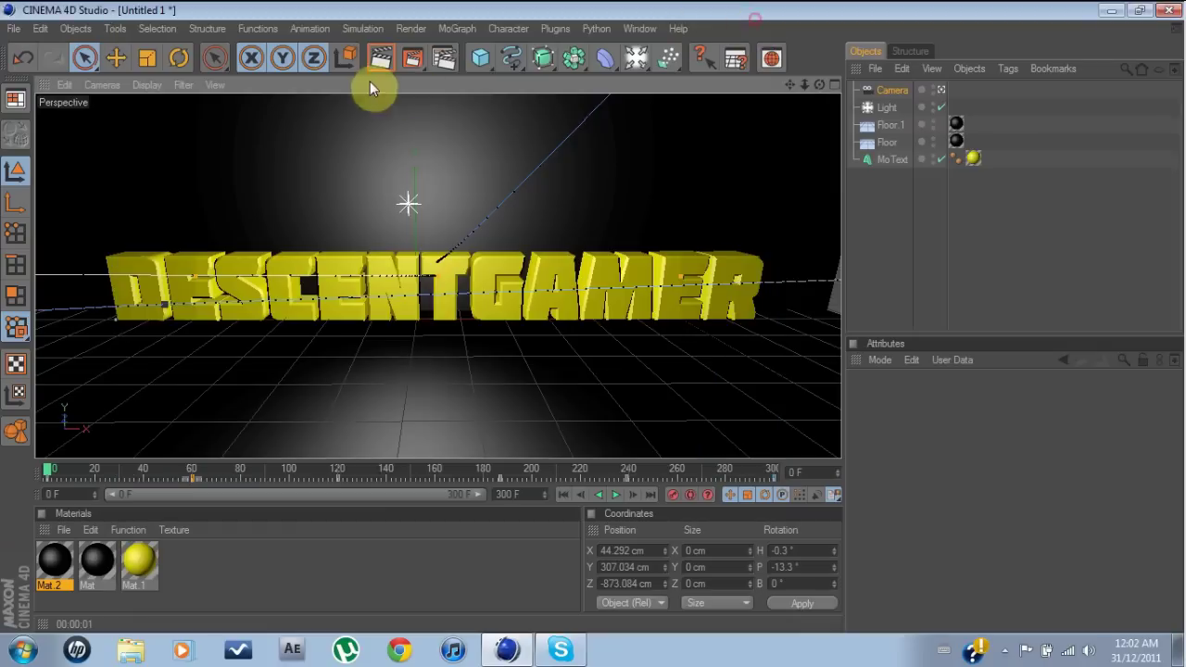
click(413, 59)
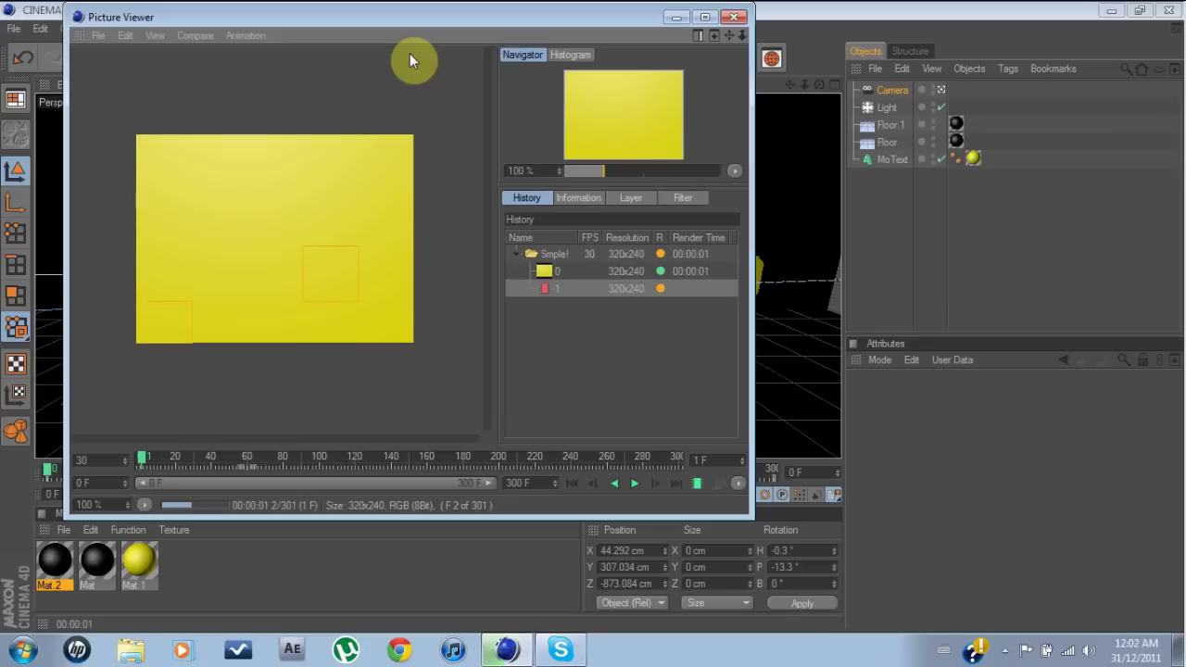